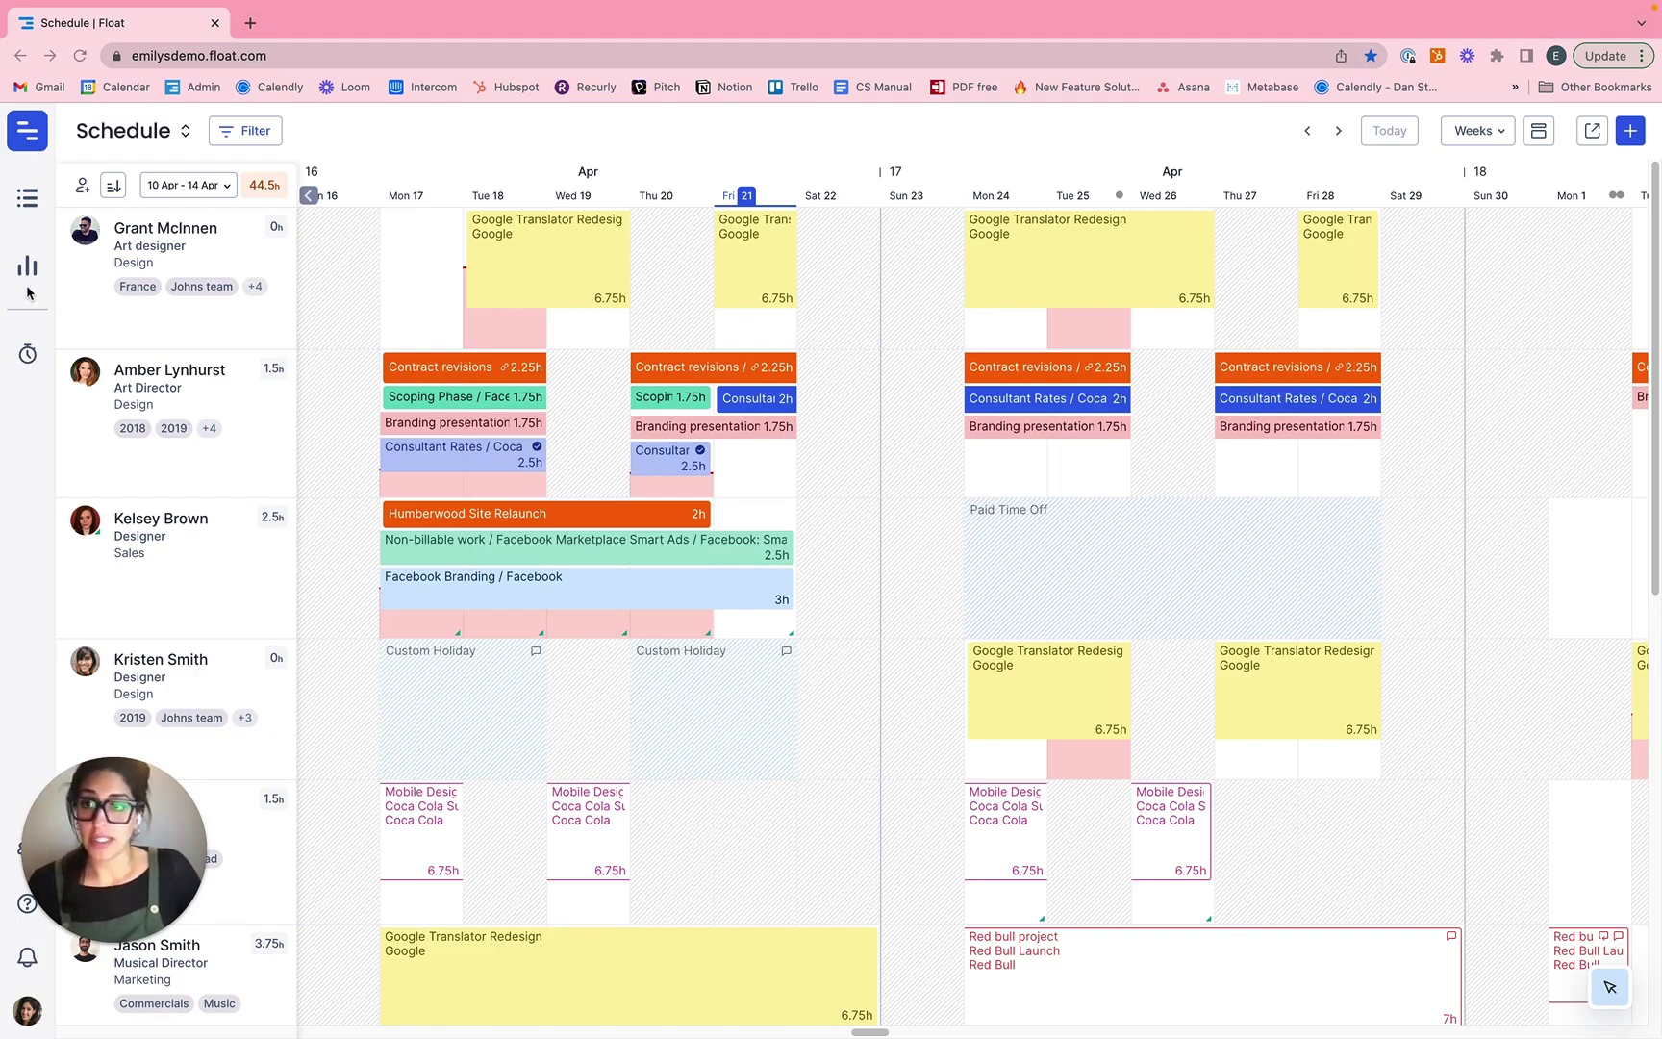
# Go to the Report page and show the 11 People breakdown.
pyautogui.click(145, 127)
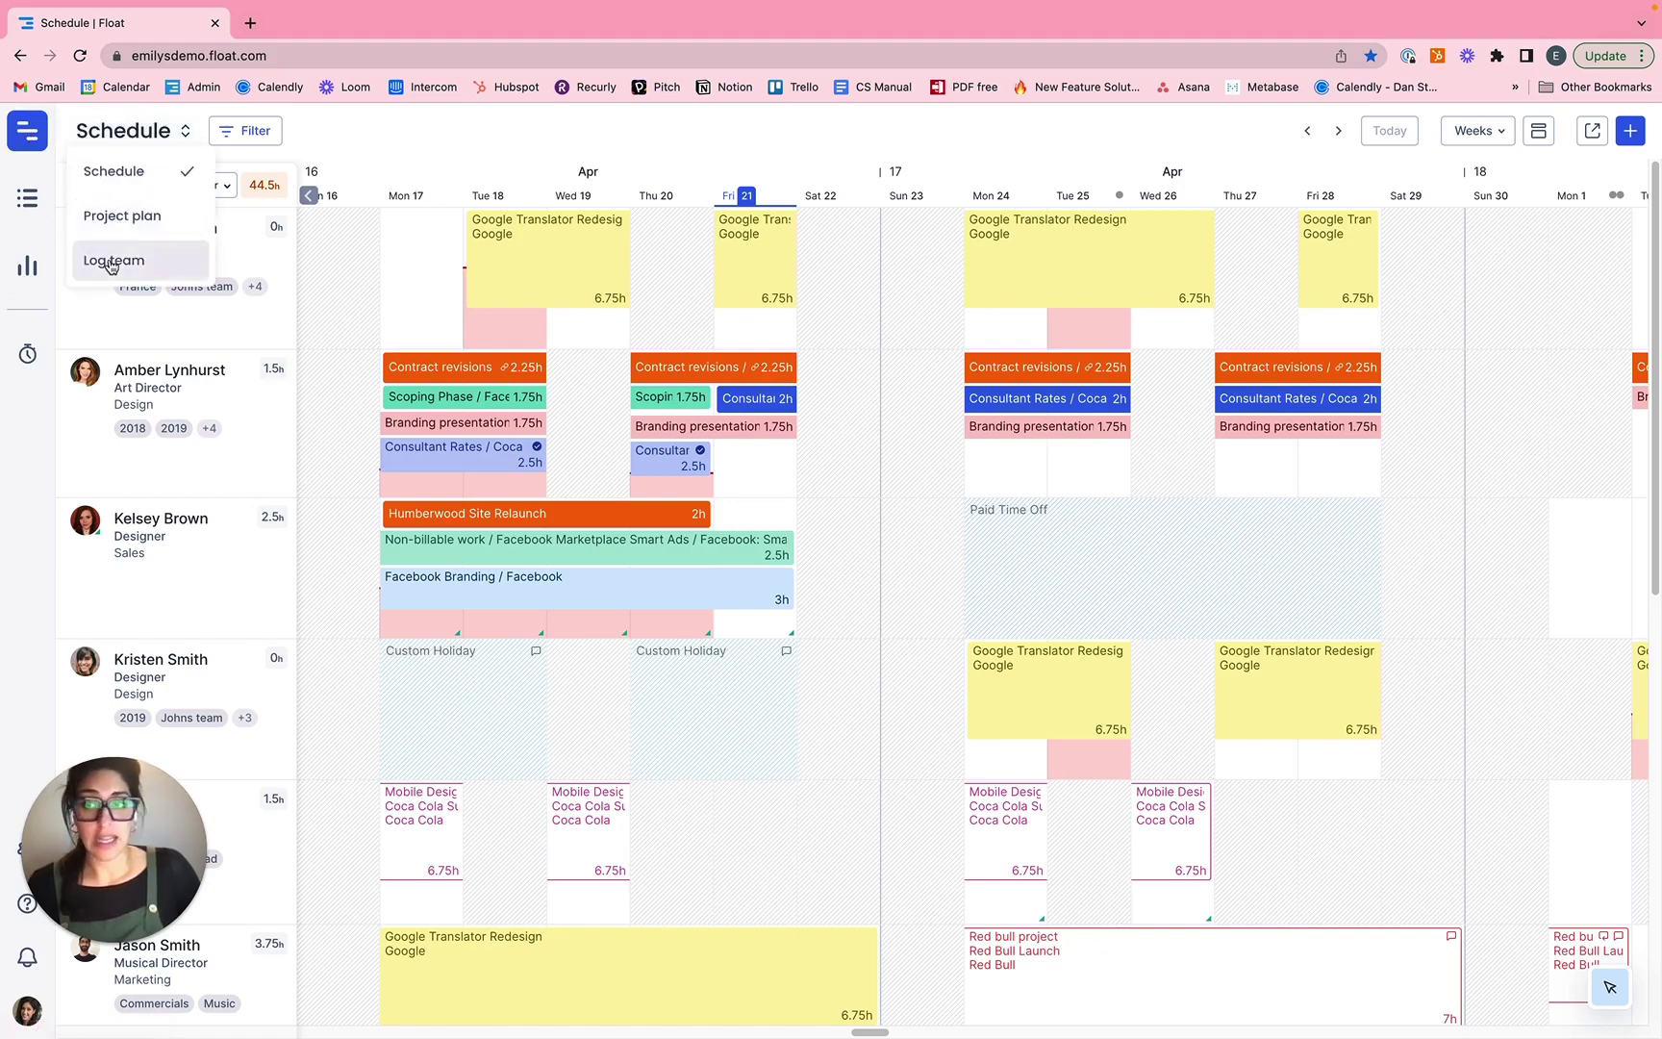
pyautogui.click(16, 272)
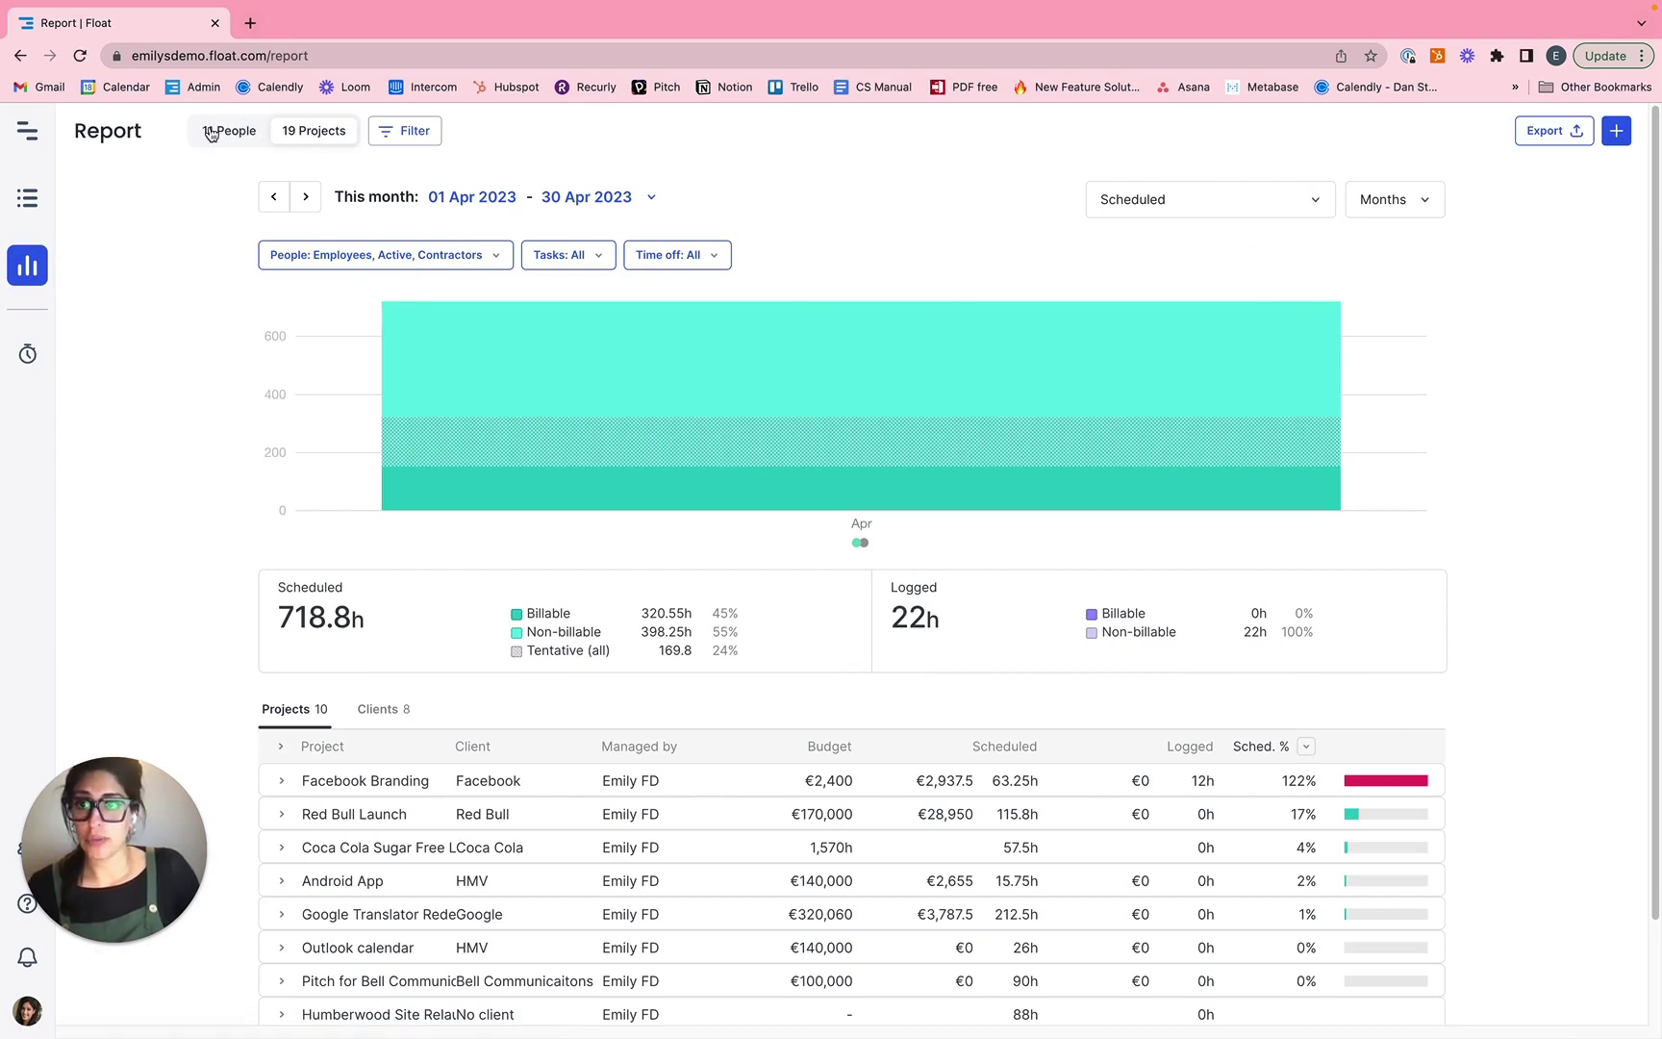
pyautogui.click(210, 134)
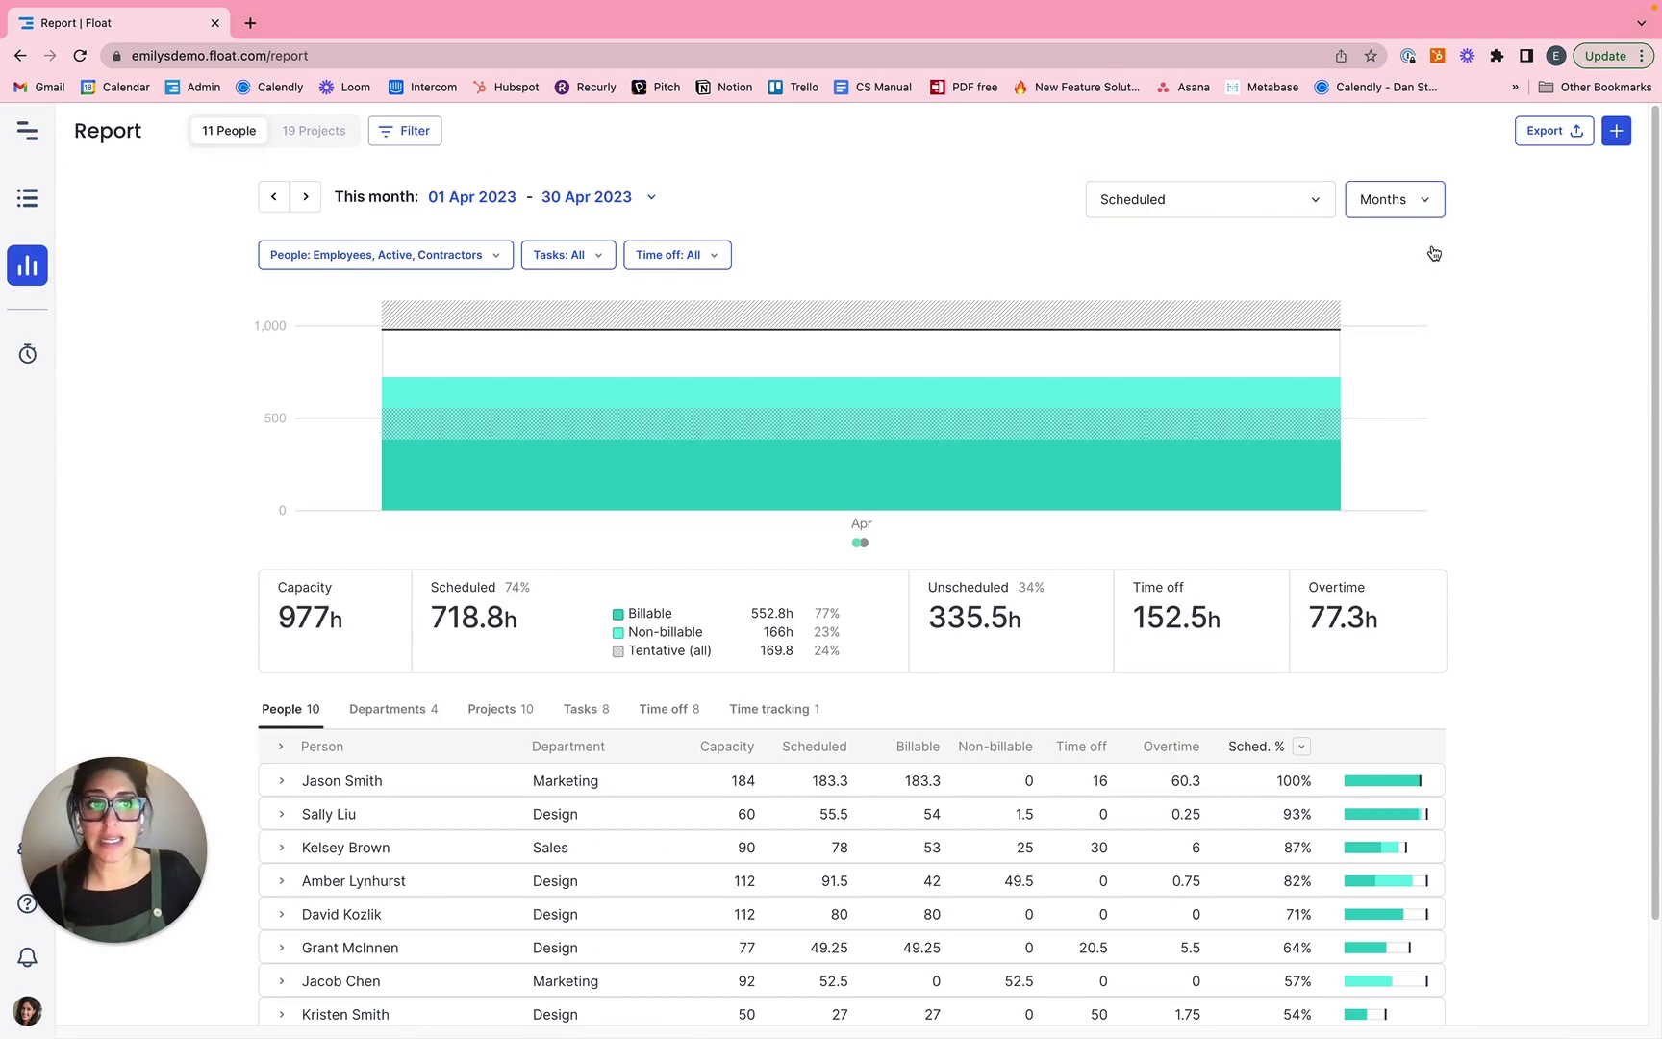
# Group the chart by weeks and set the range to Next 12 Weeks (16 Apr – 08 Jul 2023).
pyautogui.click(1410, 205)
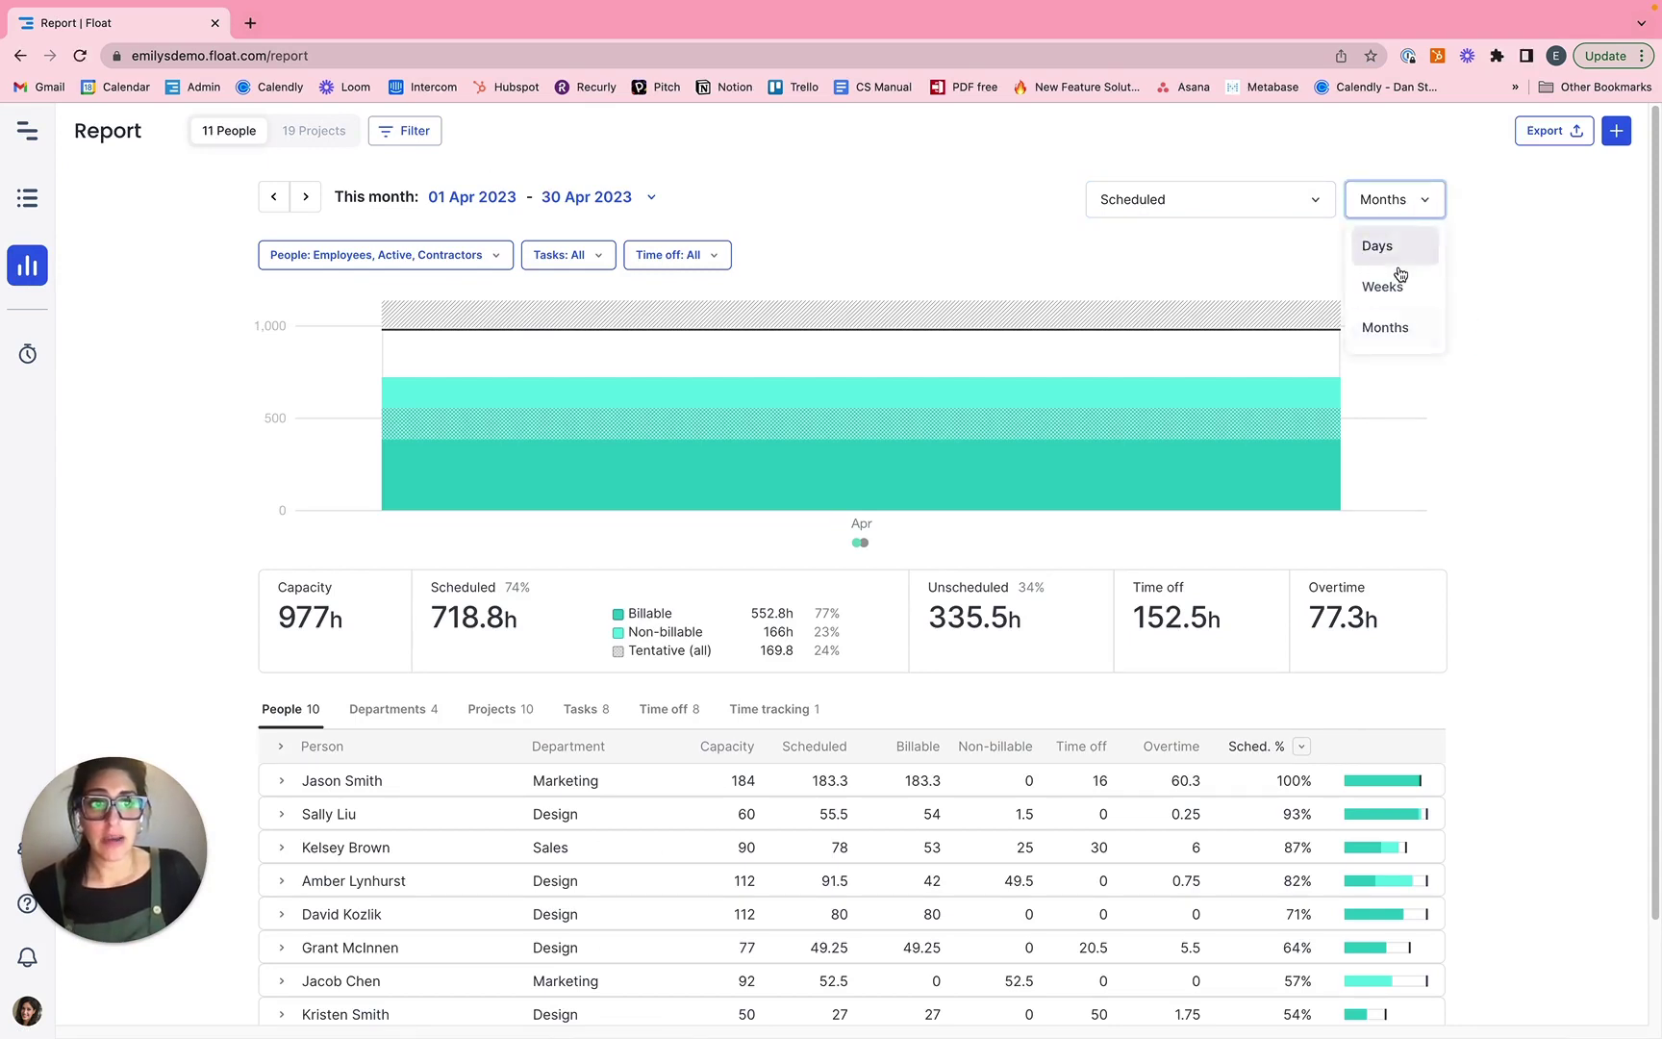
pyautogui.click(1400, 278)
pyautogui.click(647, 196)
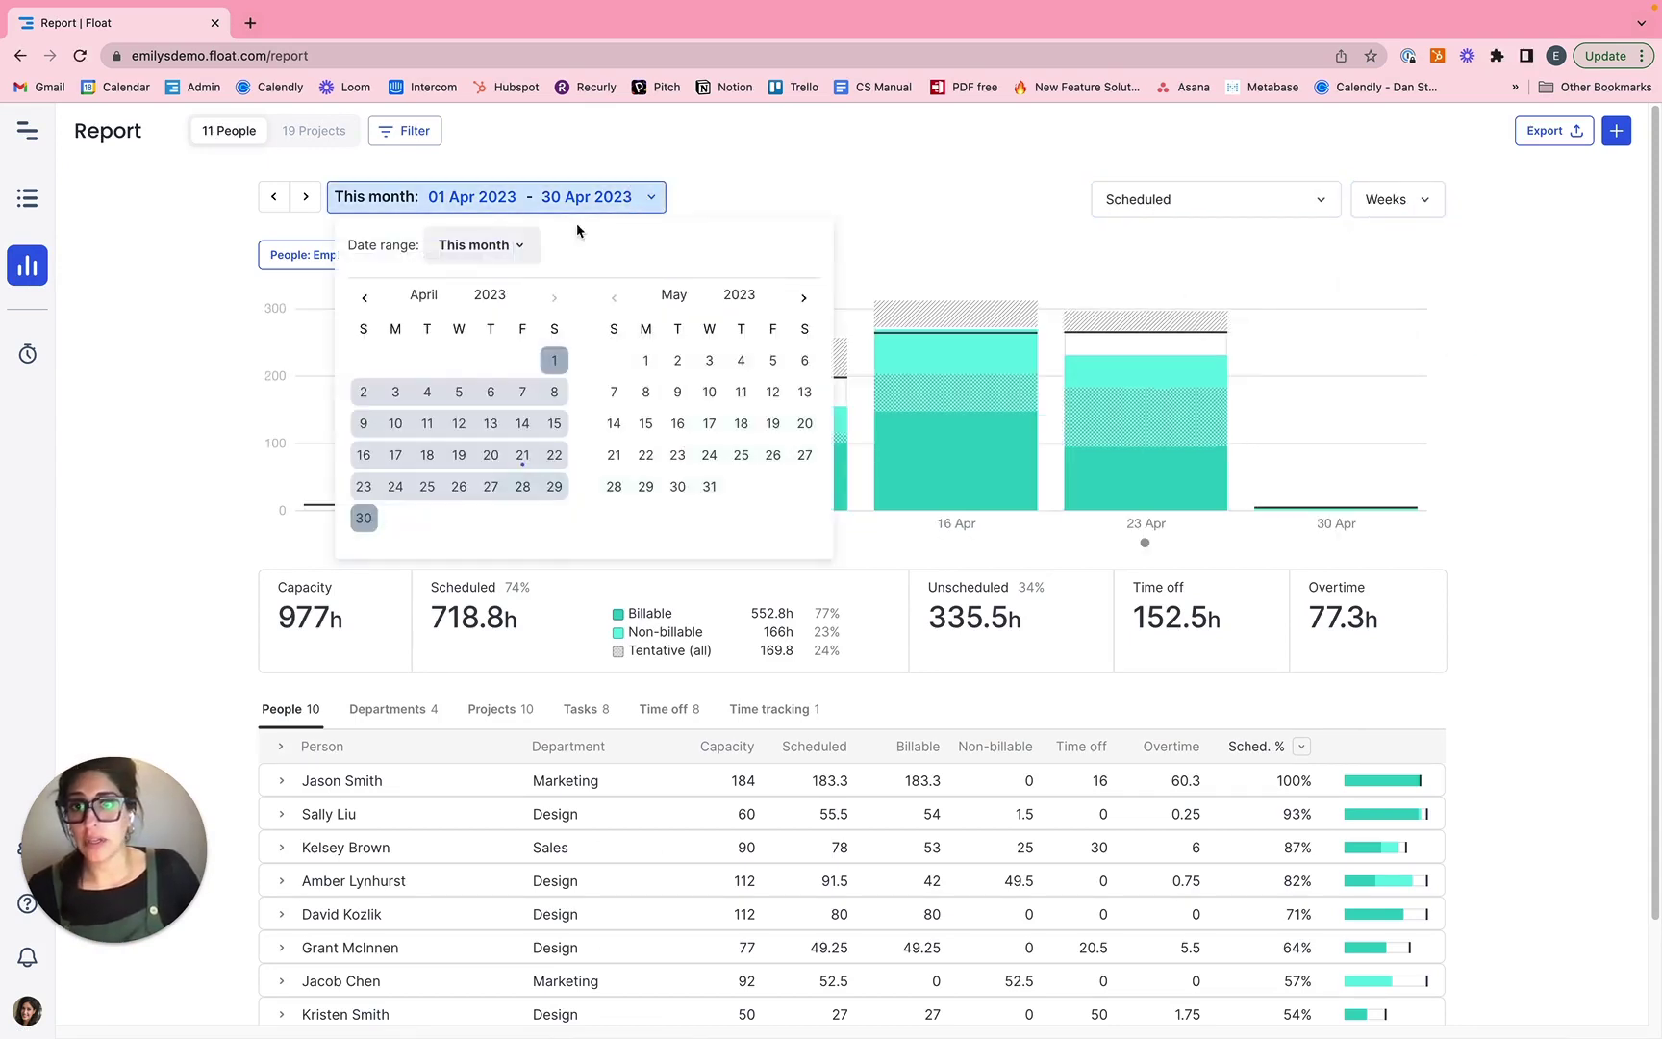
pyautogui.click(486, 244)
pyautogui.click(490, 282)
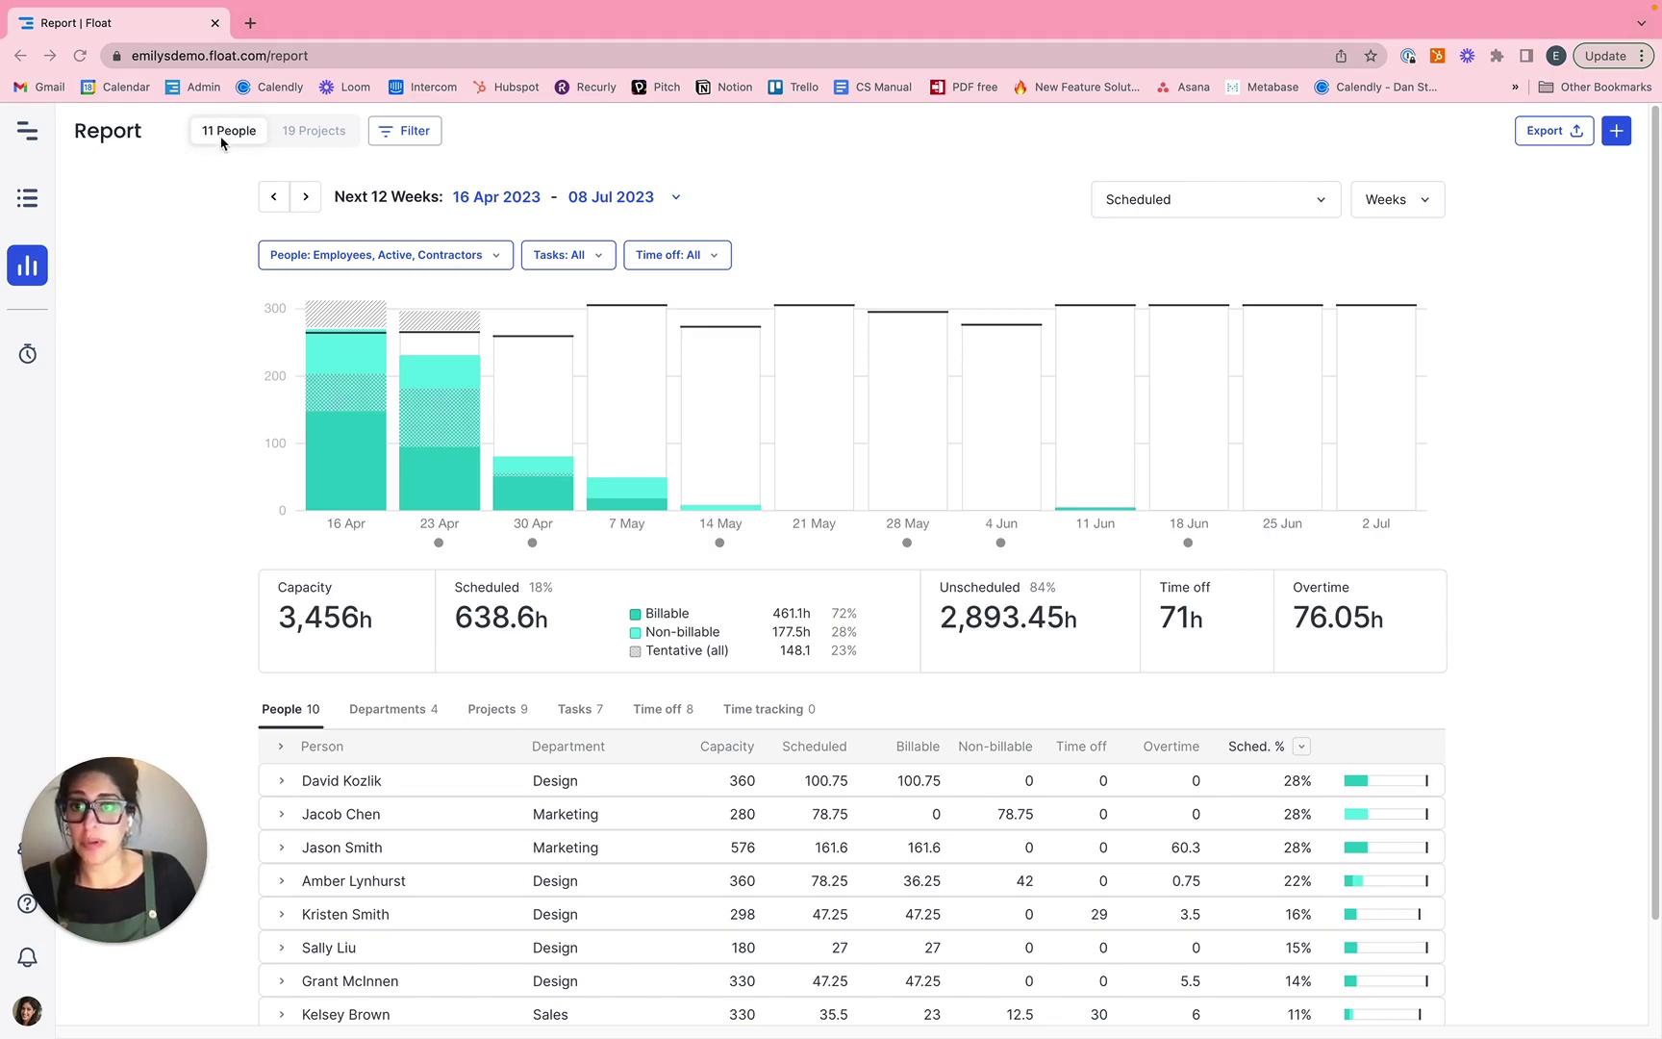
# Return to the People breakdown and set the date range to 1–30 April 2023.
pyautogui.click(313, 132)
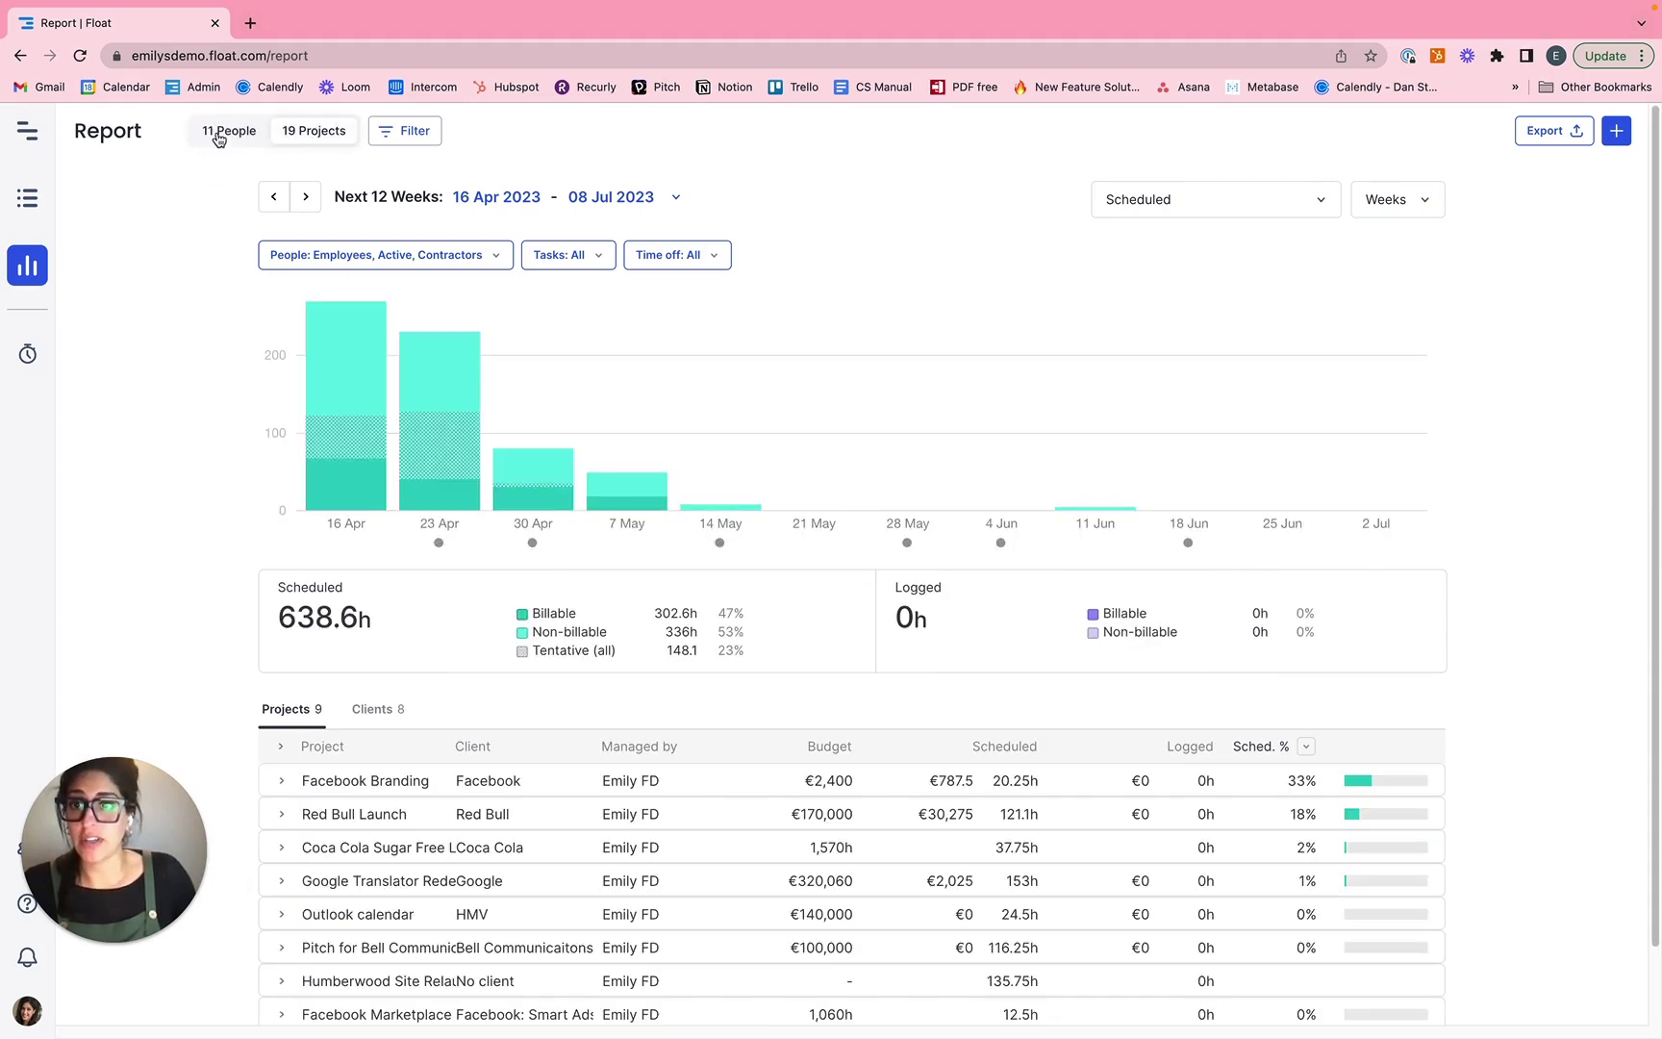
pyautogui.click(221, 140)
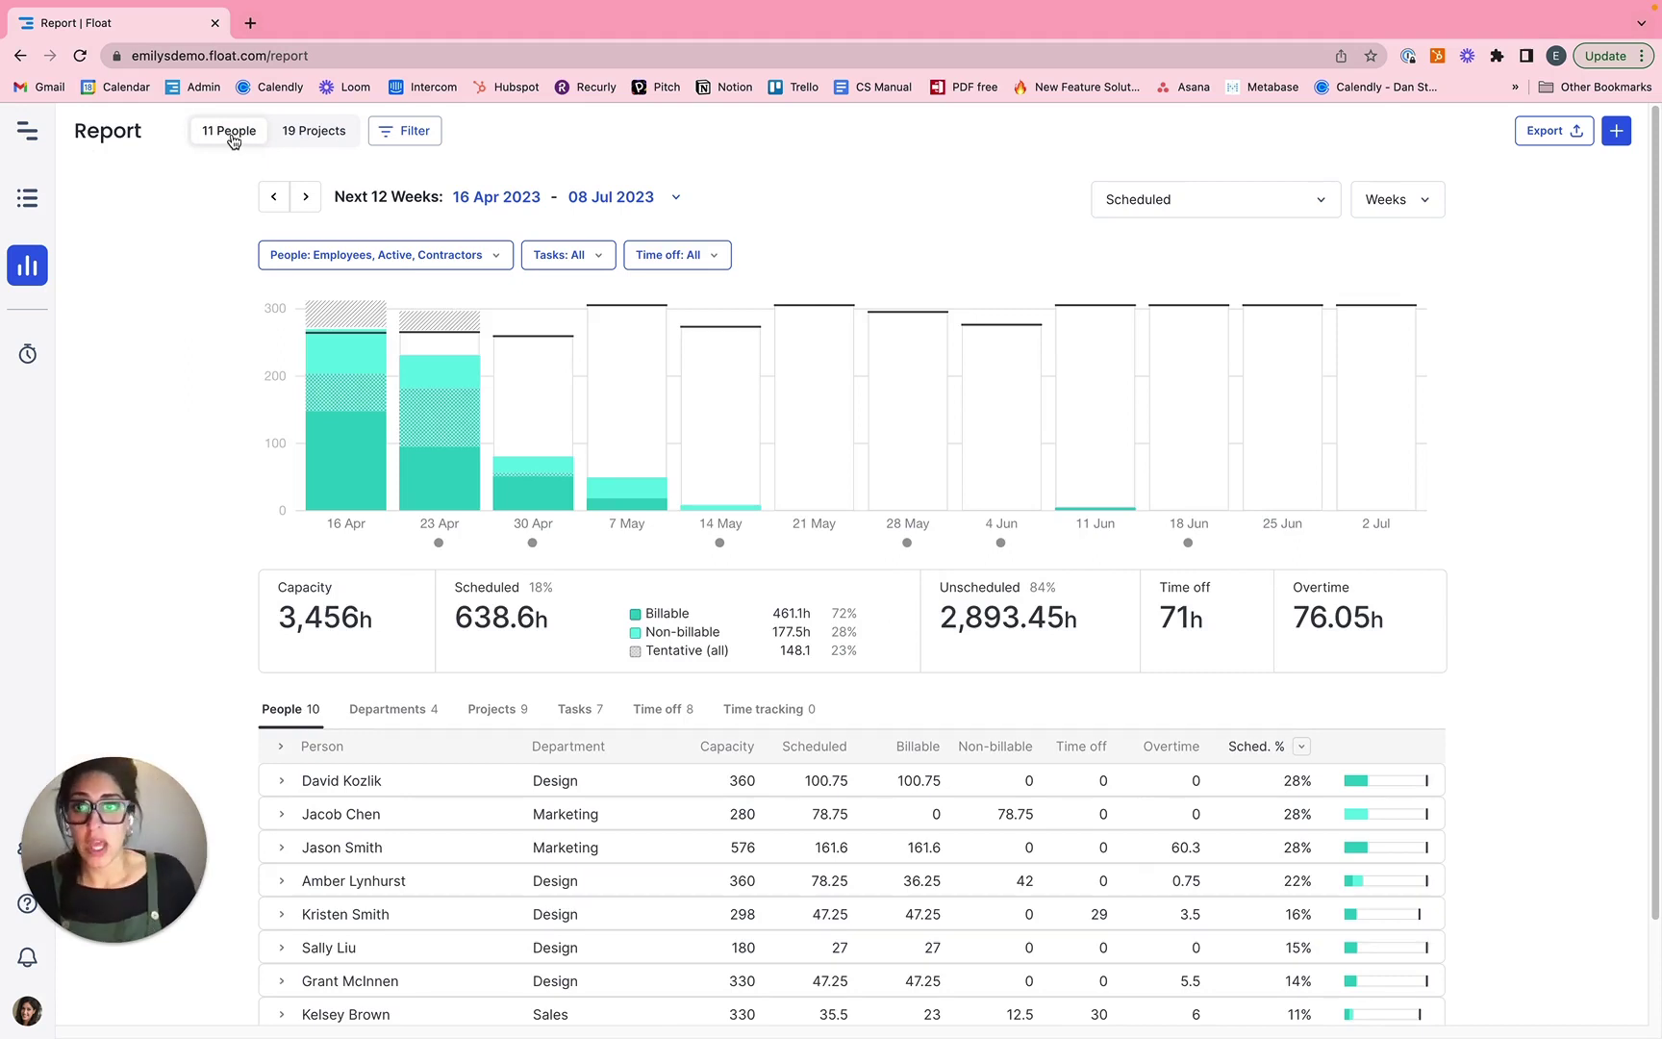
pyautogui.click(616, 196)
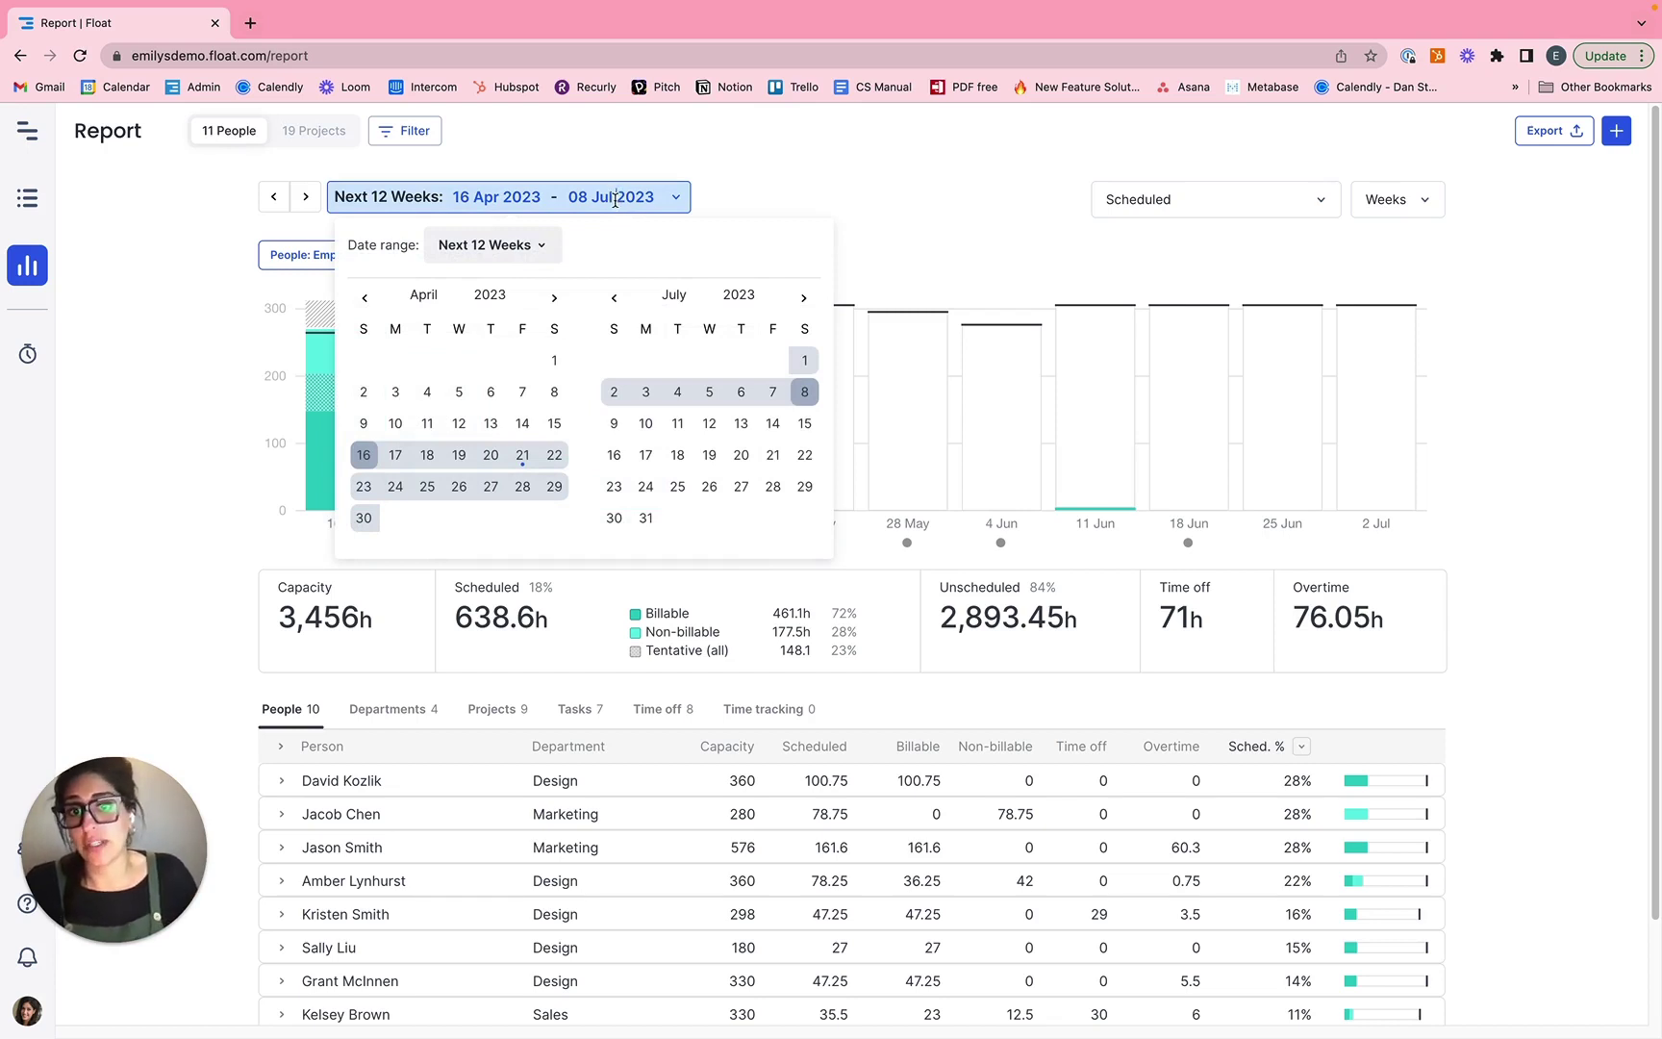
pyautogui.click(126, 404)
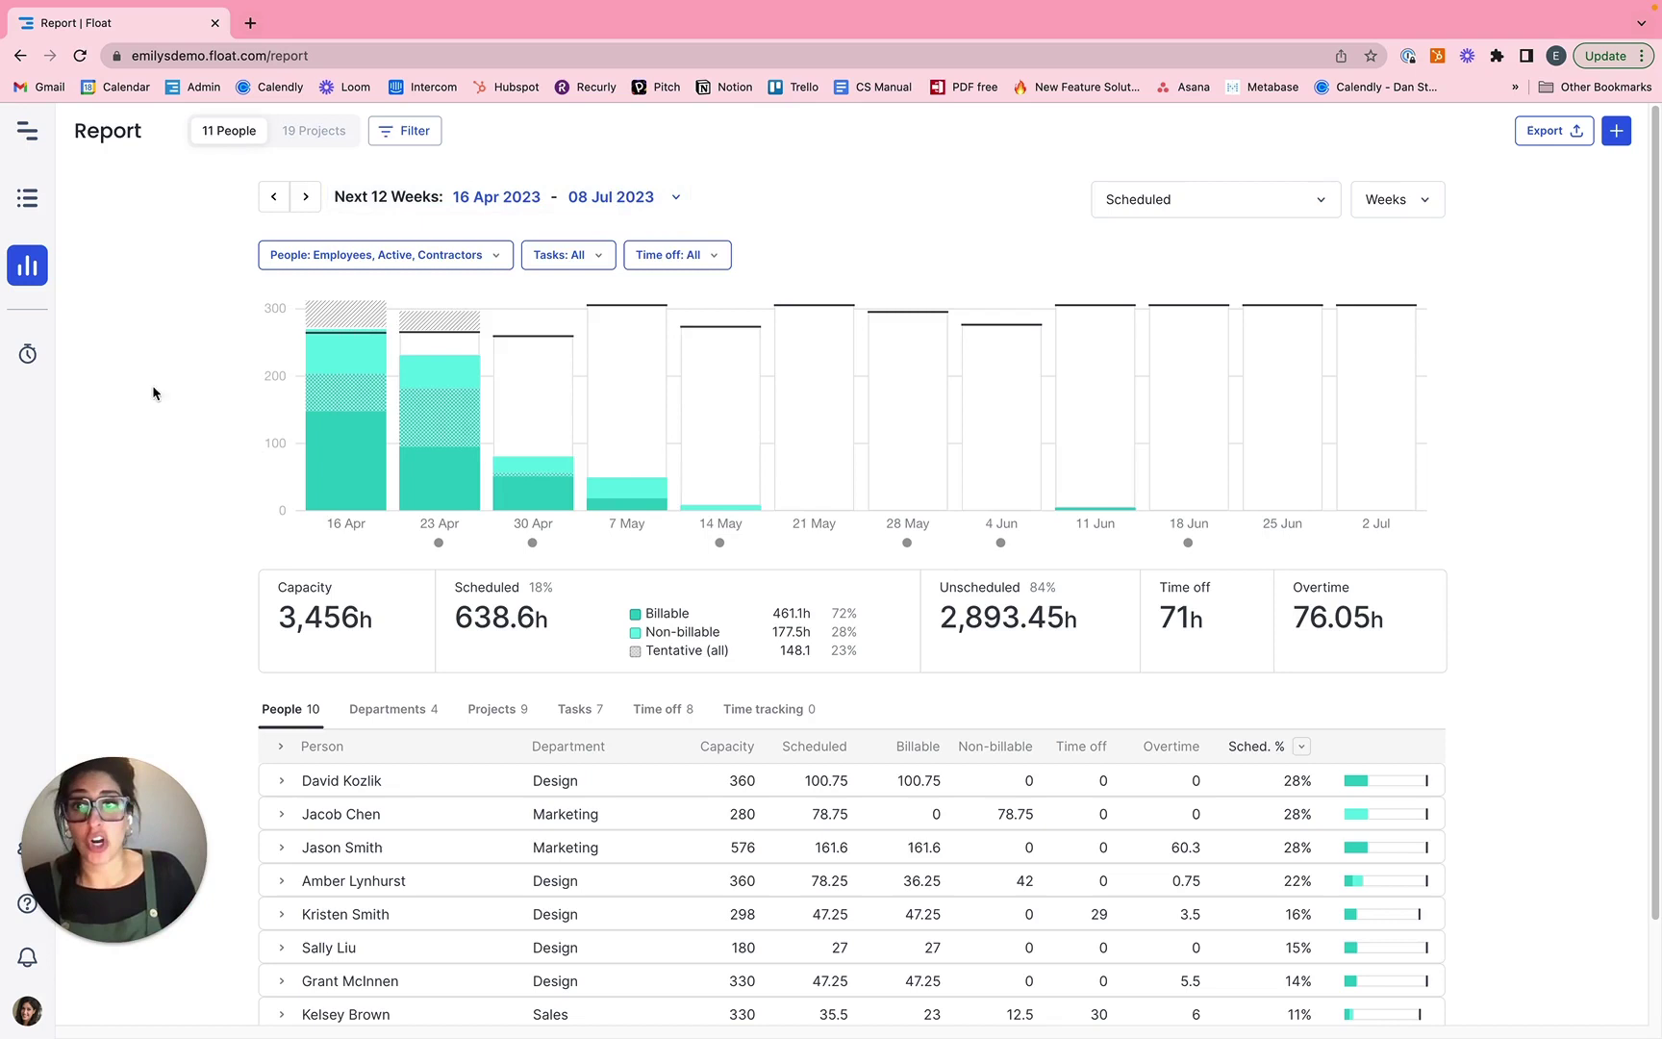
pyautogui.click(634, 196)
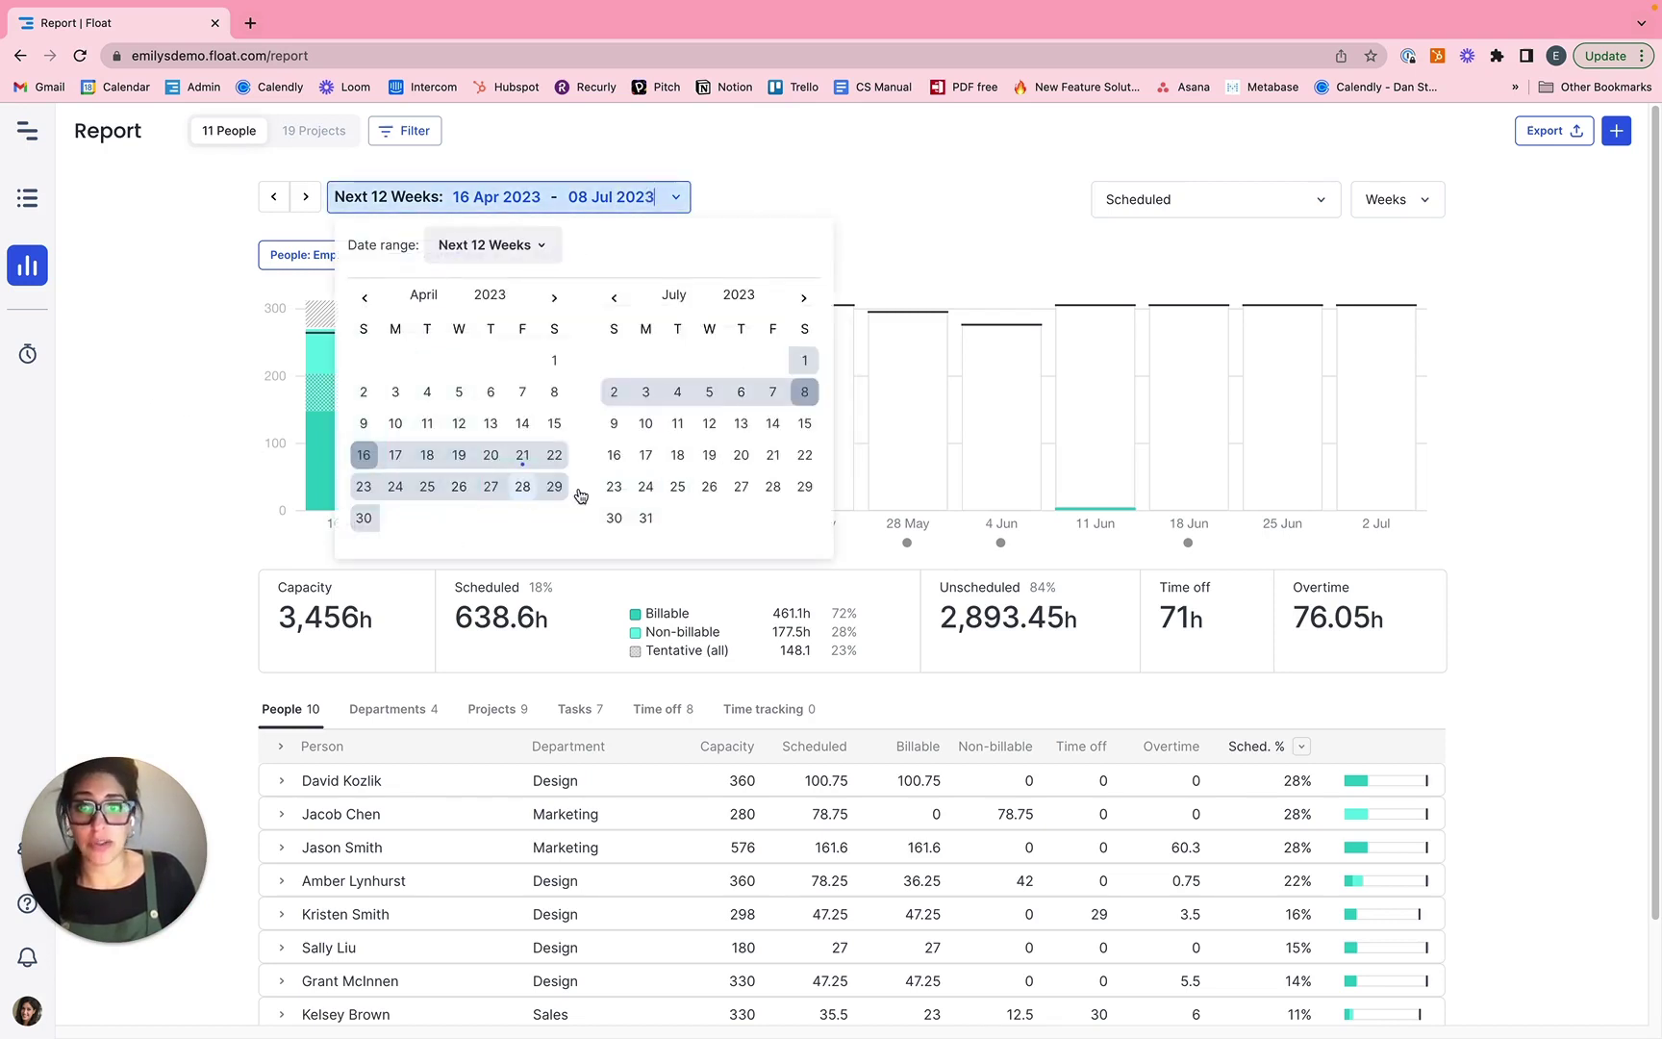
pyautogui.click(504, 244)
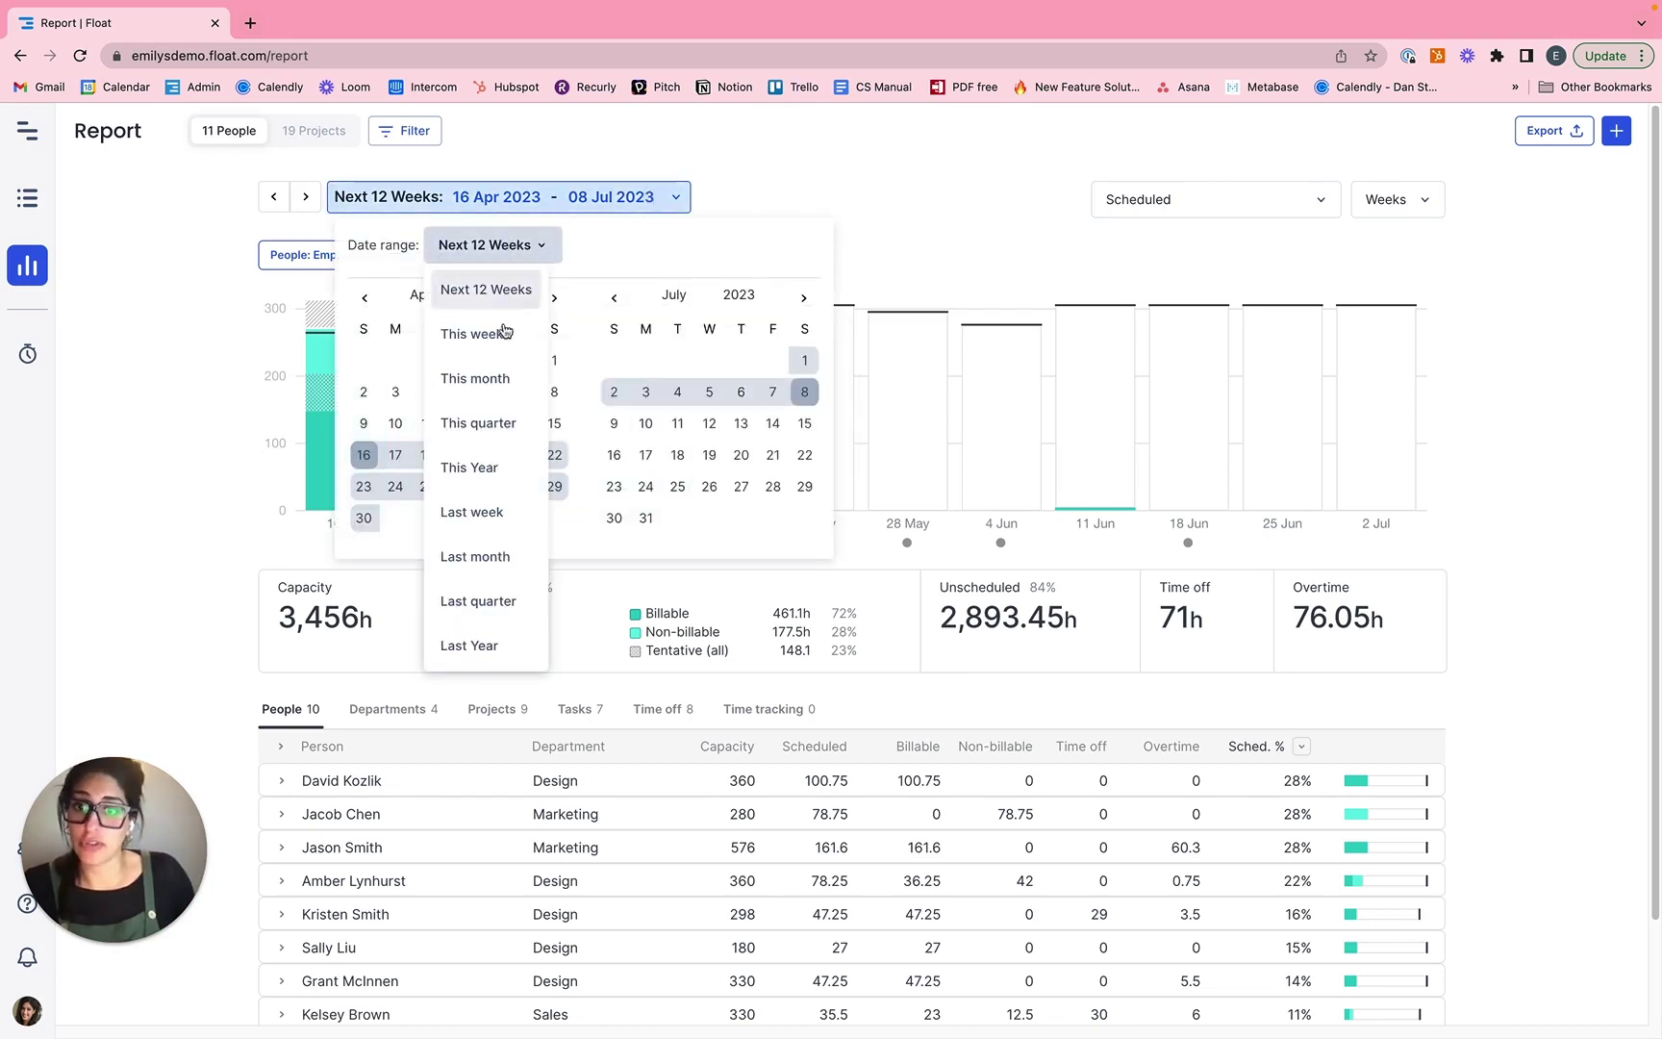
pyautogui.click(285, 439)
pyautogui.click(593, 203)
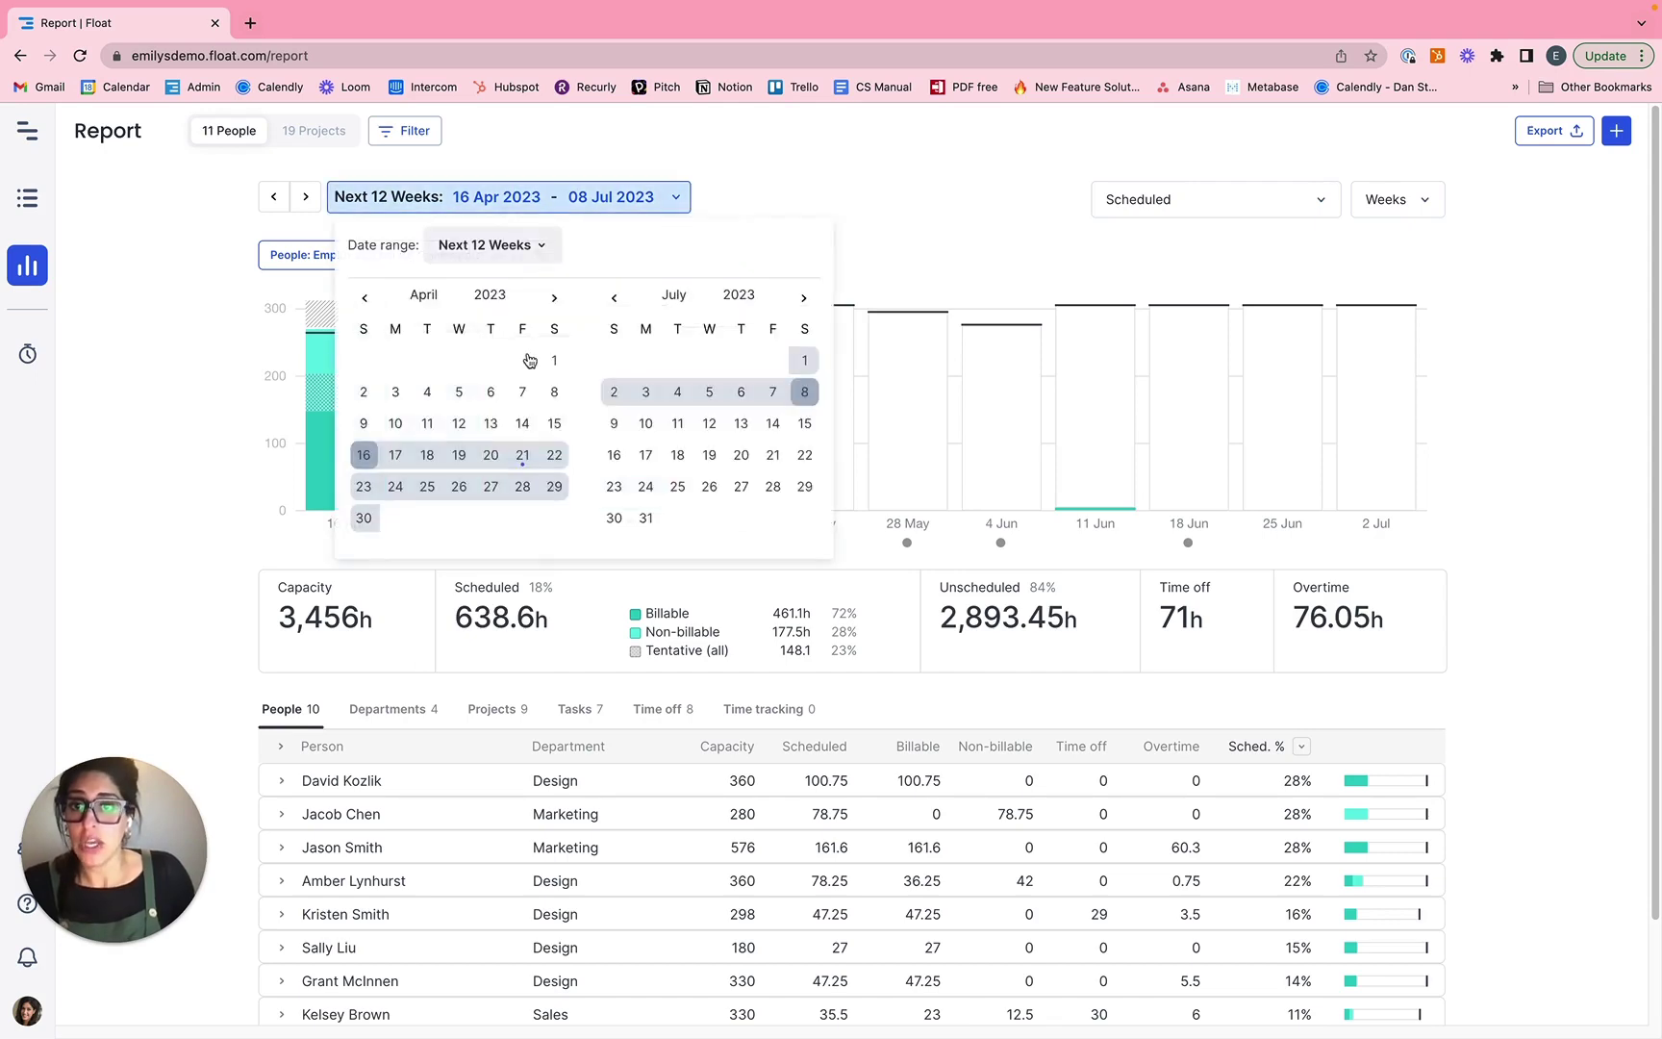
pyautogui.click(554, 359)
pyautogui.click(371, 516)
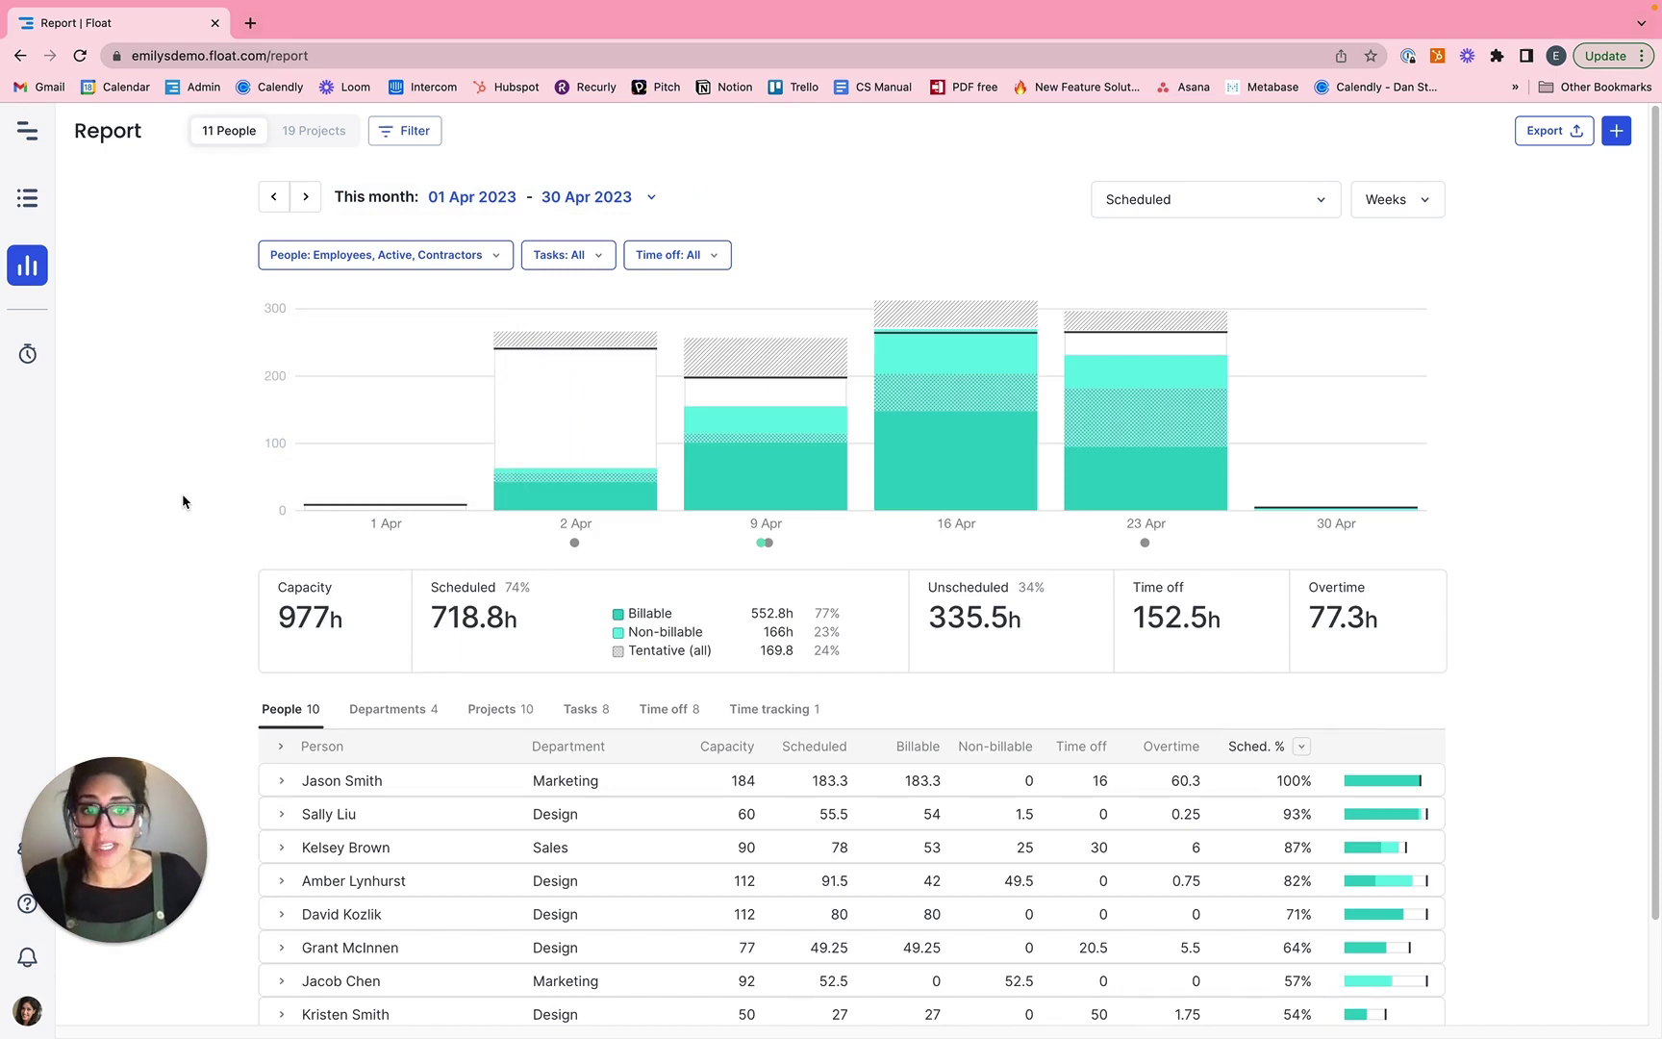
pyautogui.moveTo(545, 409)
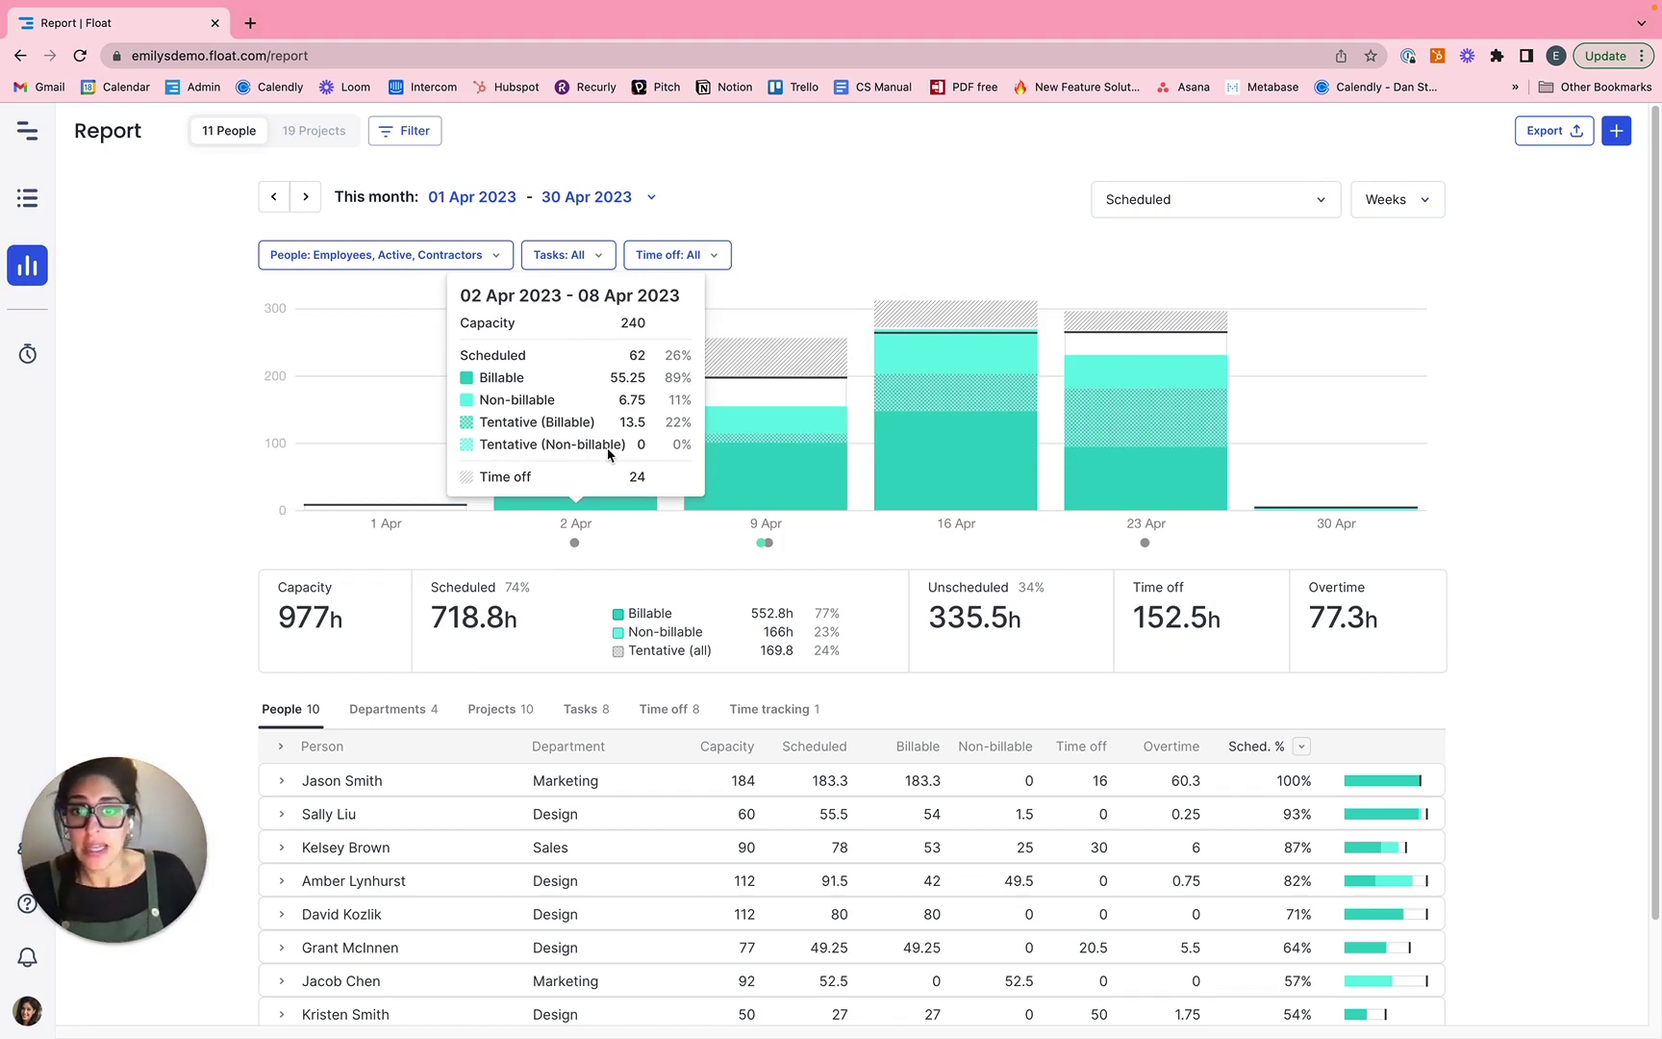
pyautogui.moveTo(767, 548)
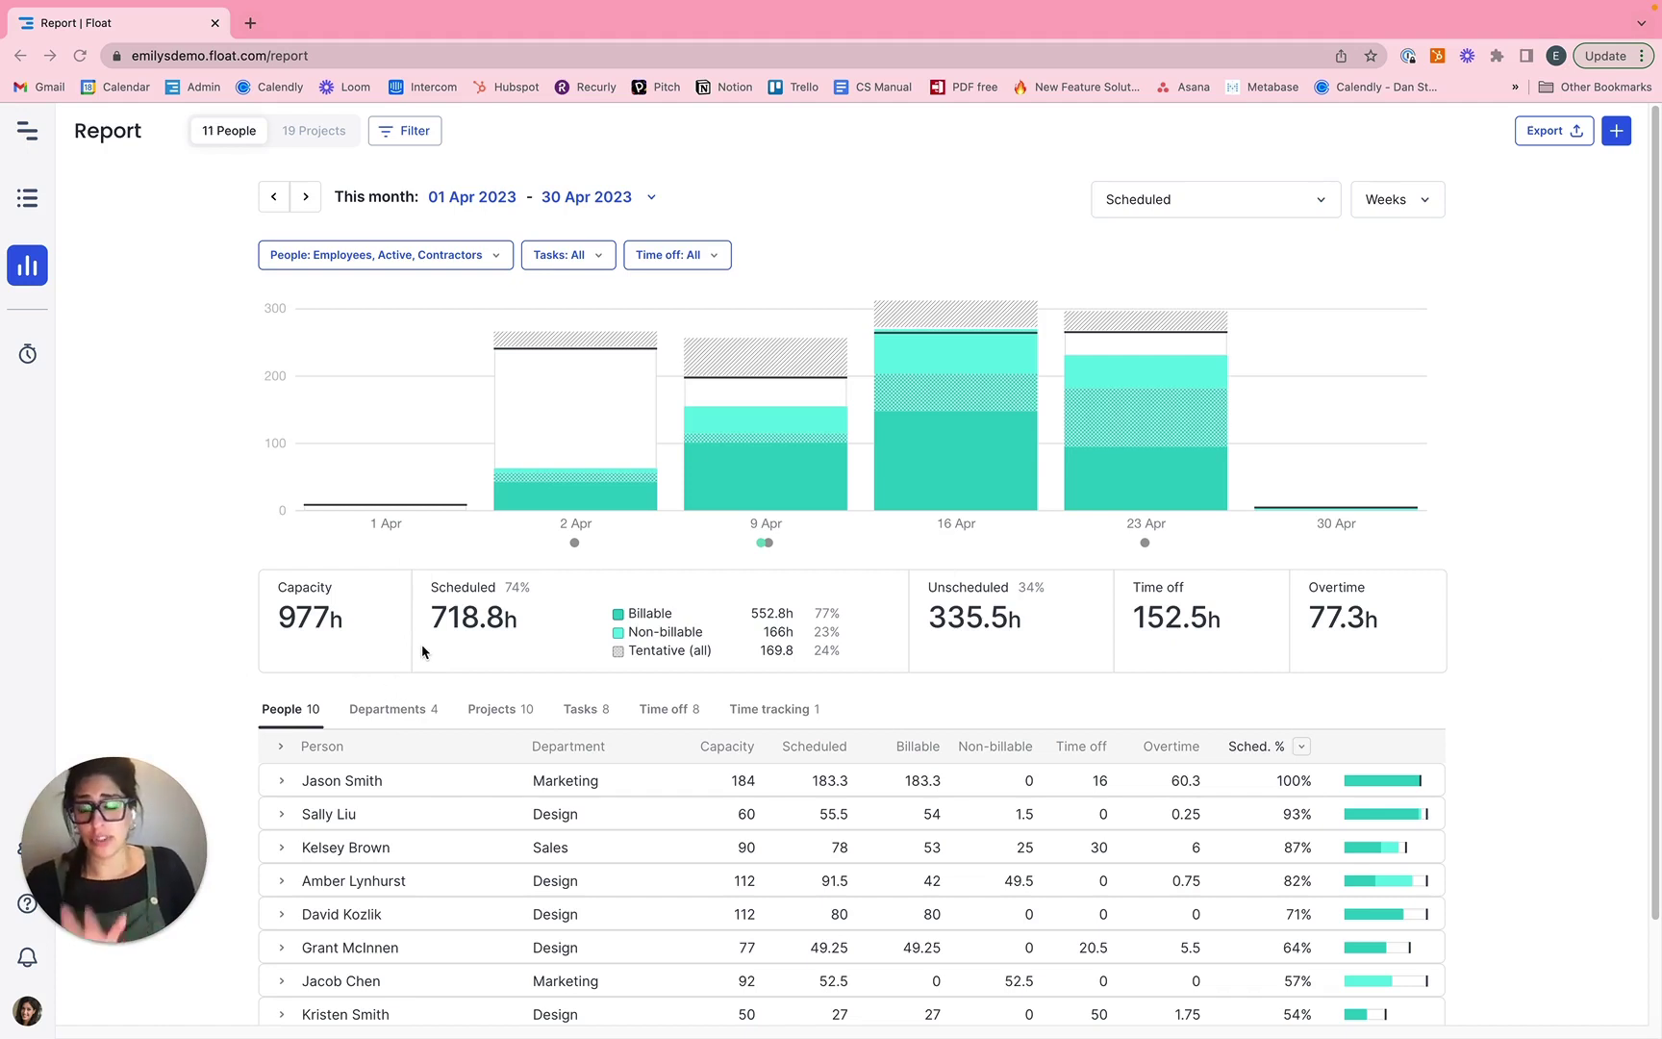
pyautogui.scroll(-2, 409, 736)
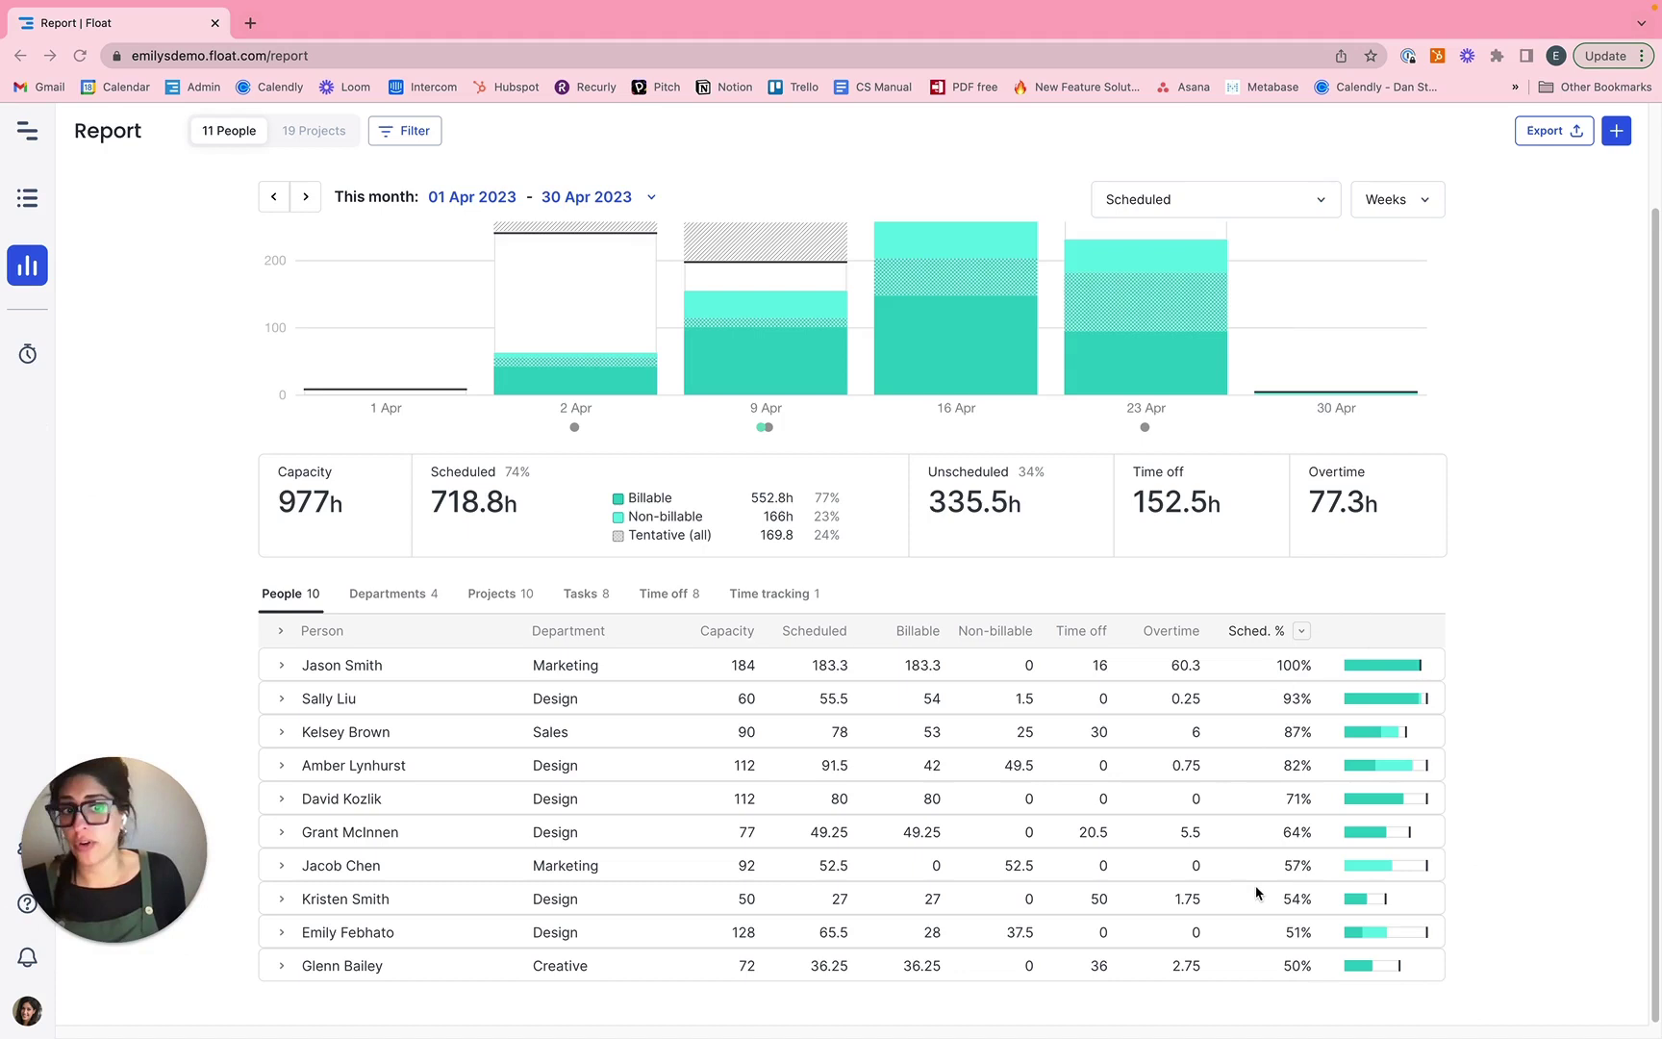
# Re-sort the people table by Sched. % descending, then list the report's filter options.
pyautogui.doubleClick(1254, 631)
pyautogui.click(1253, 631)
pyautogui.click(1253, 632)
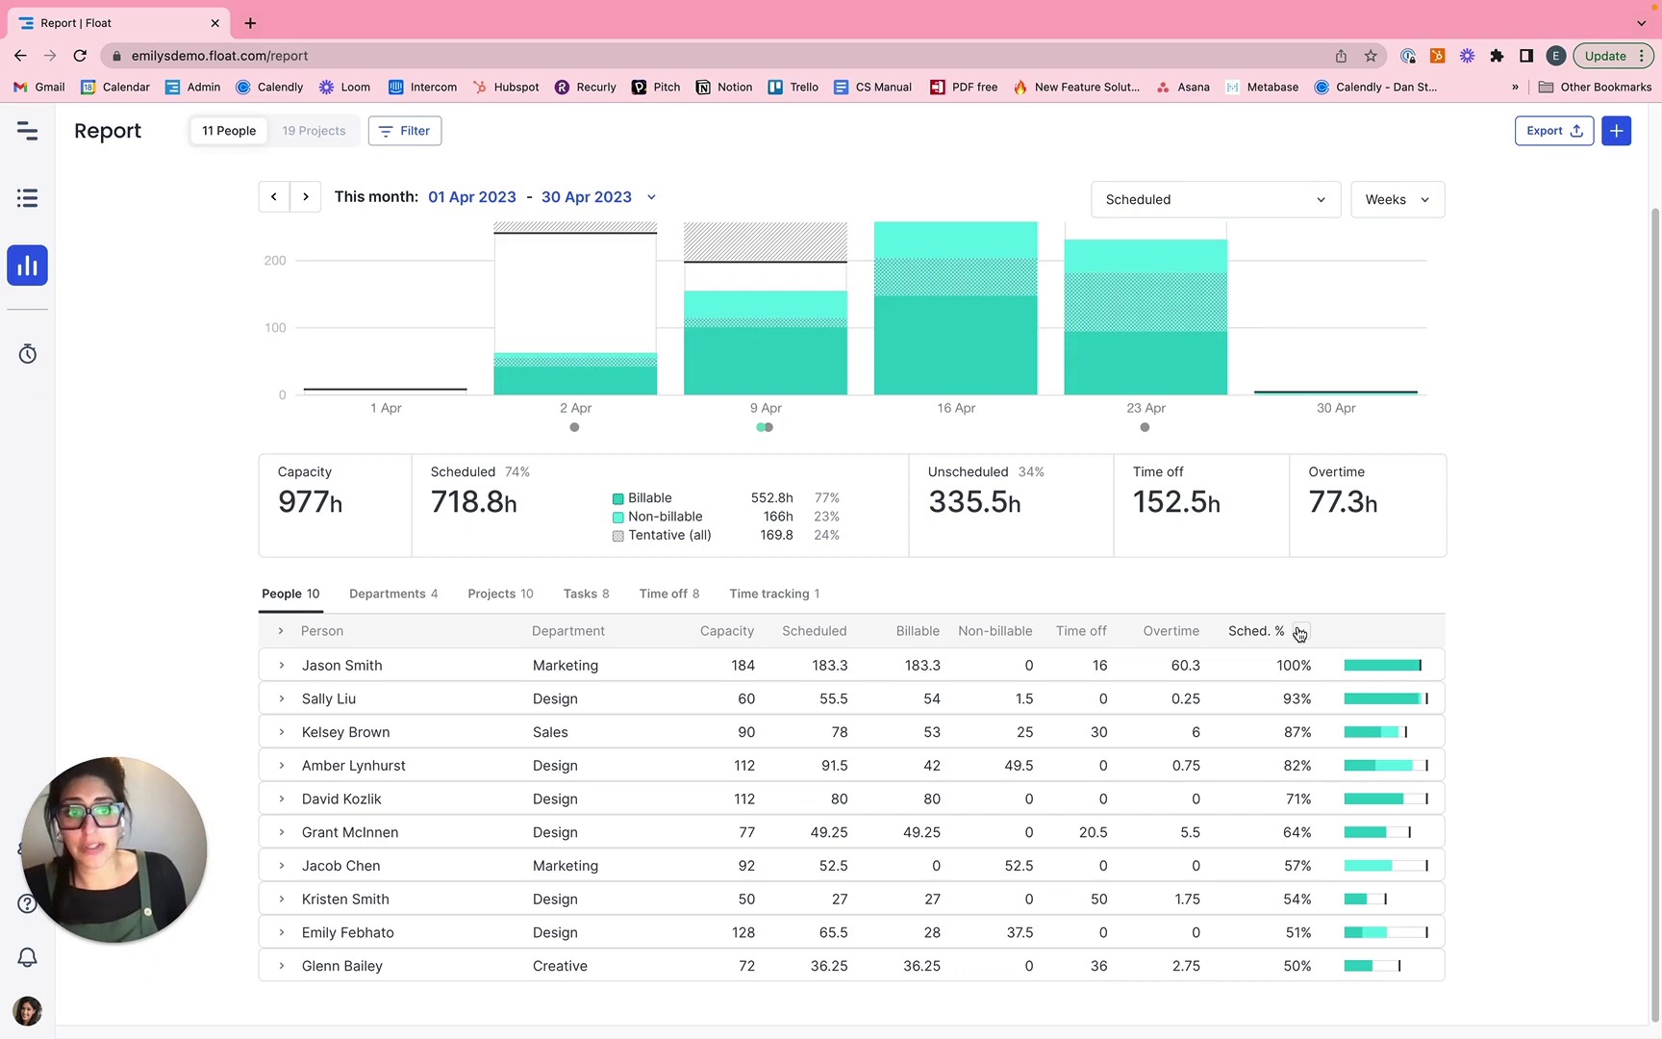
pyautogui.click(1301, 631)
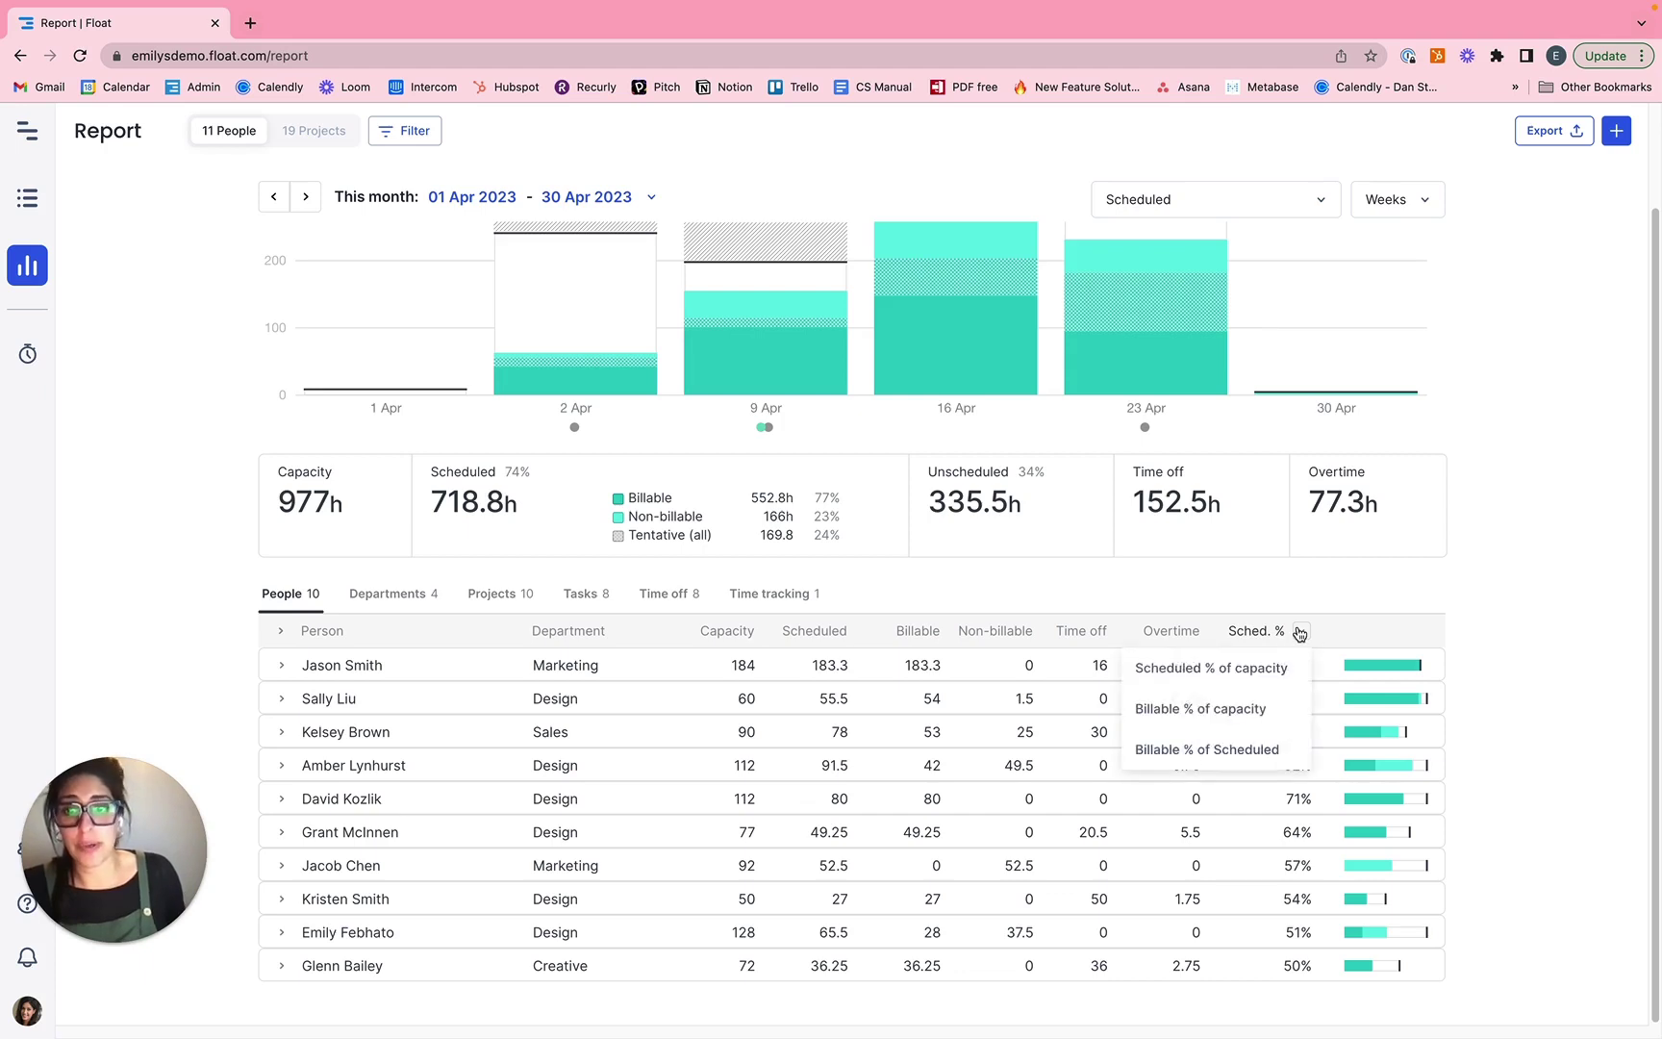
pyautogui.click(1248, 667)
pyautogui.click(404, 131)
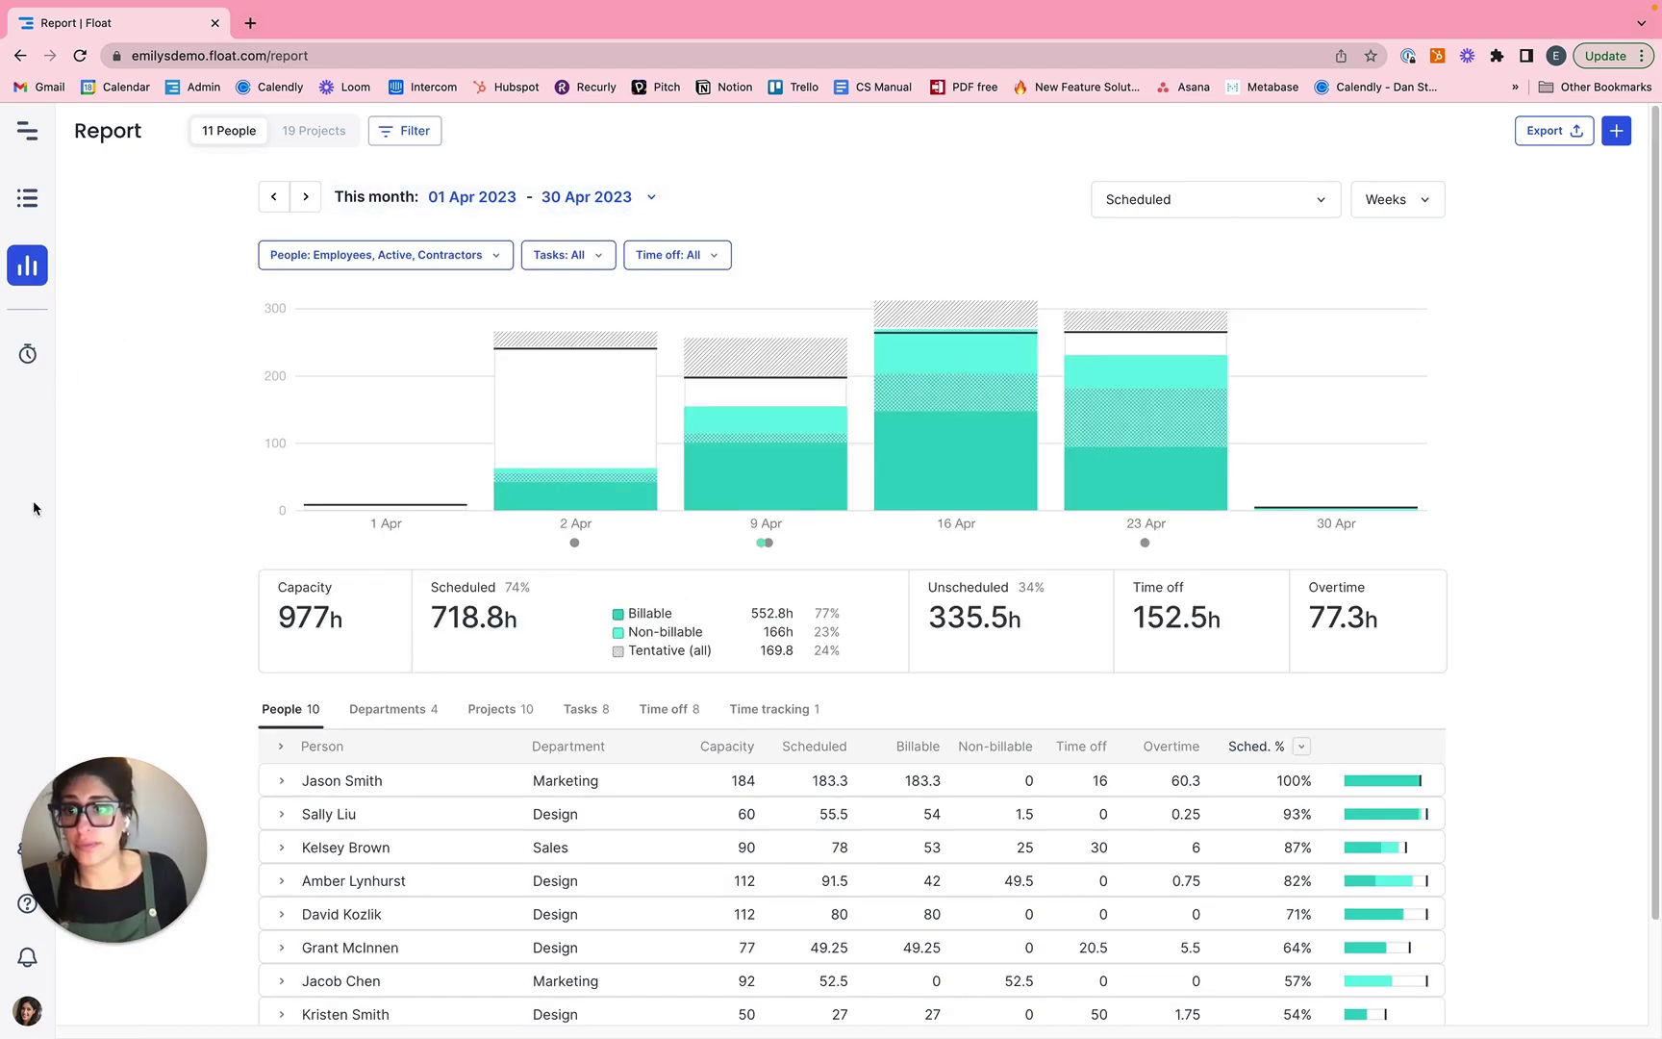
pyautogui.click(432, 130)
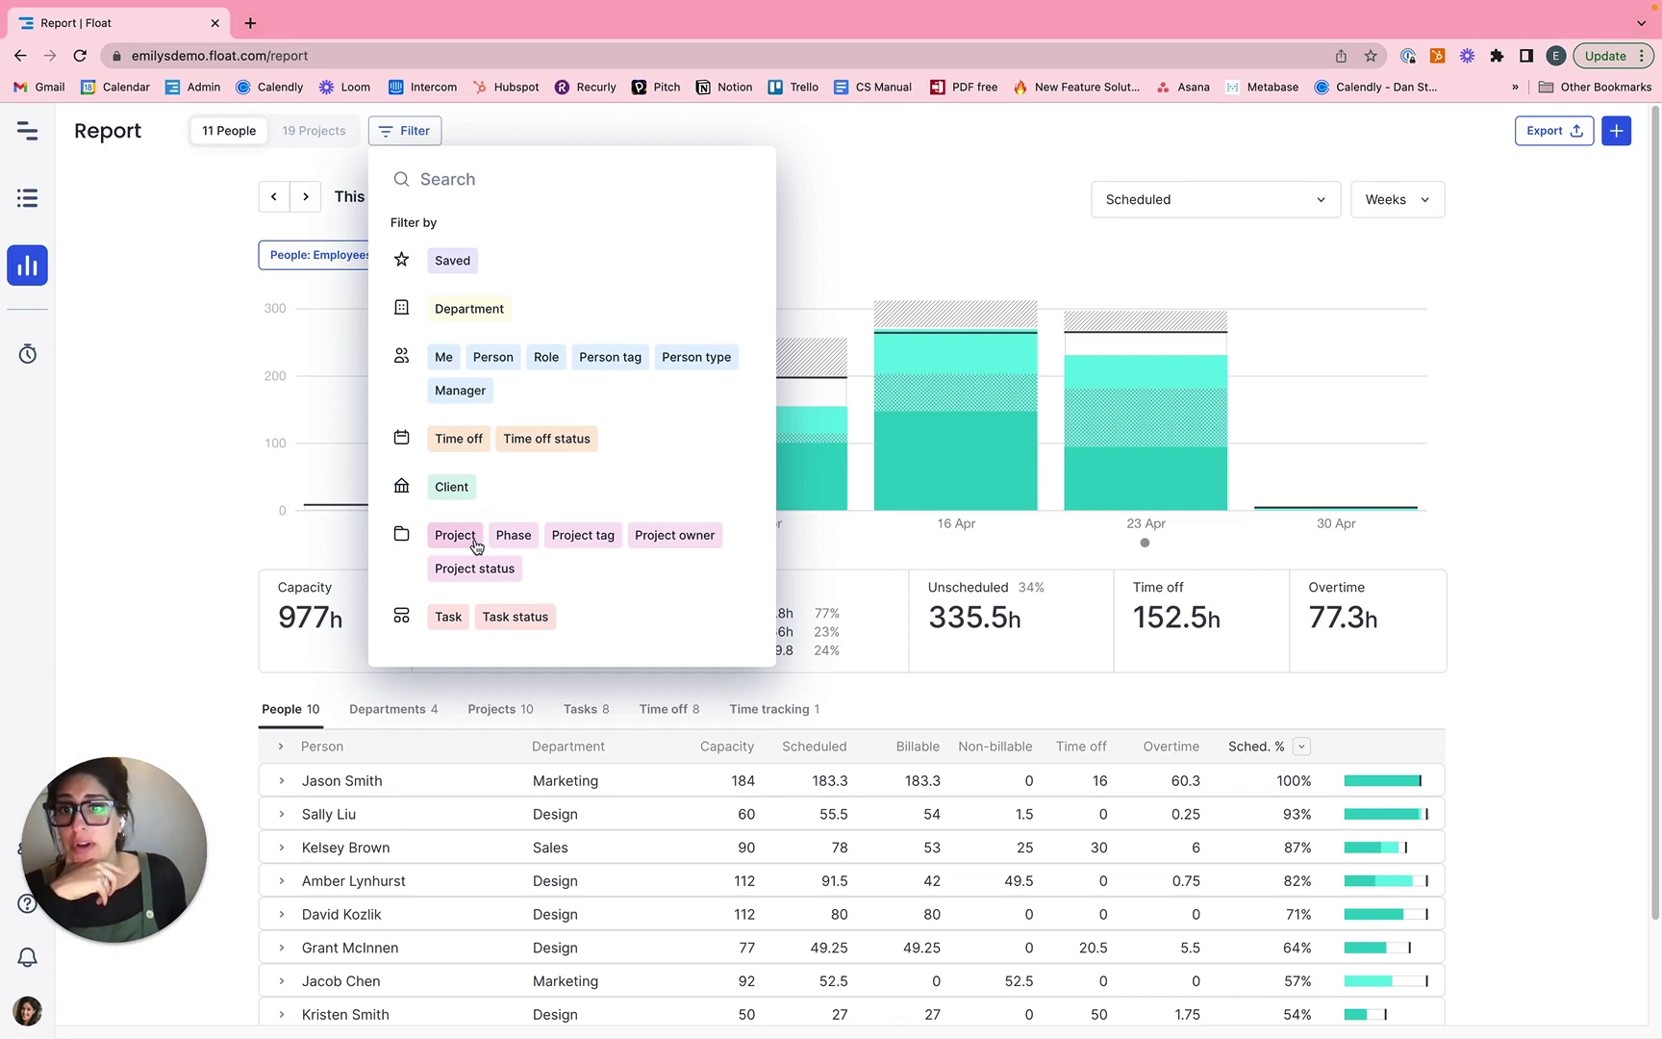
# Filter the report to the Commercials and Creative departments.
pyautogui.click(468, 311)
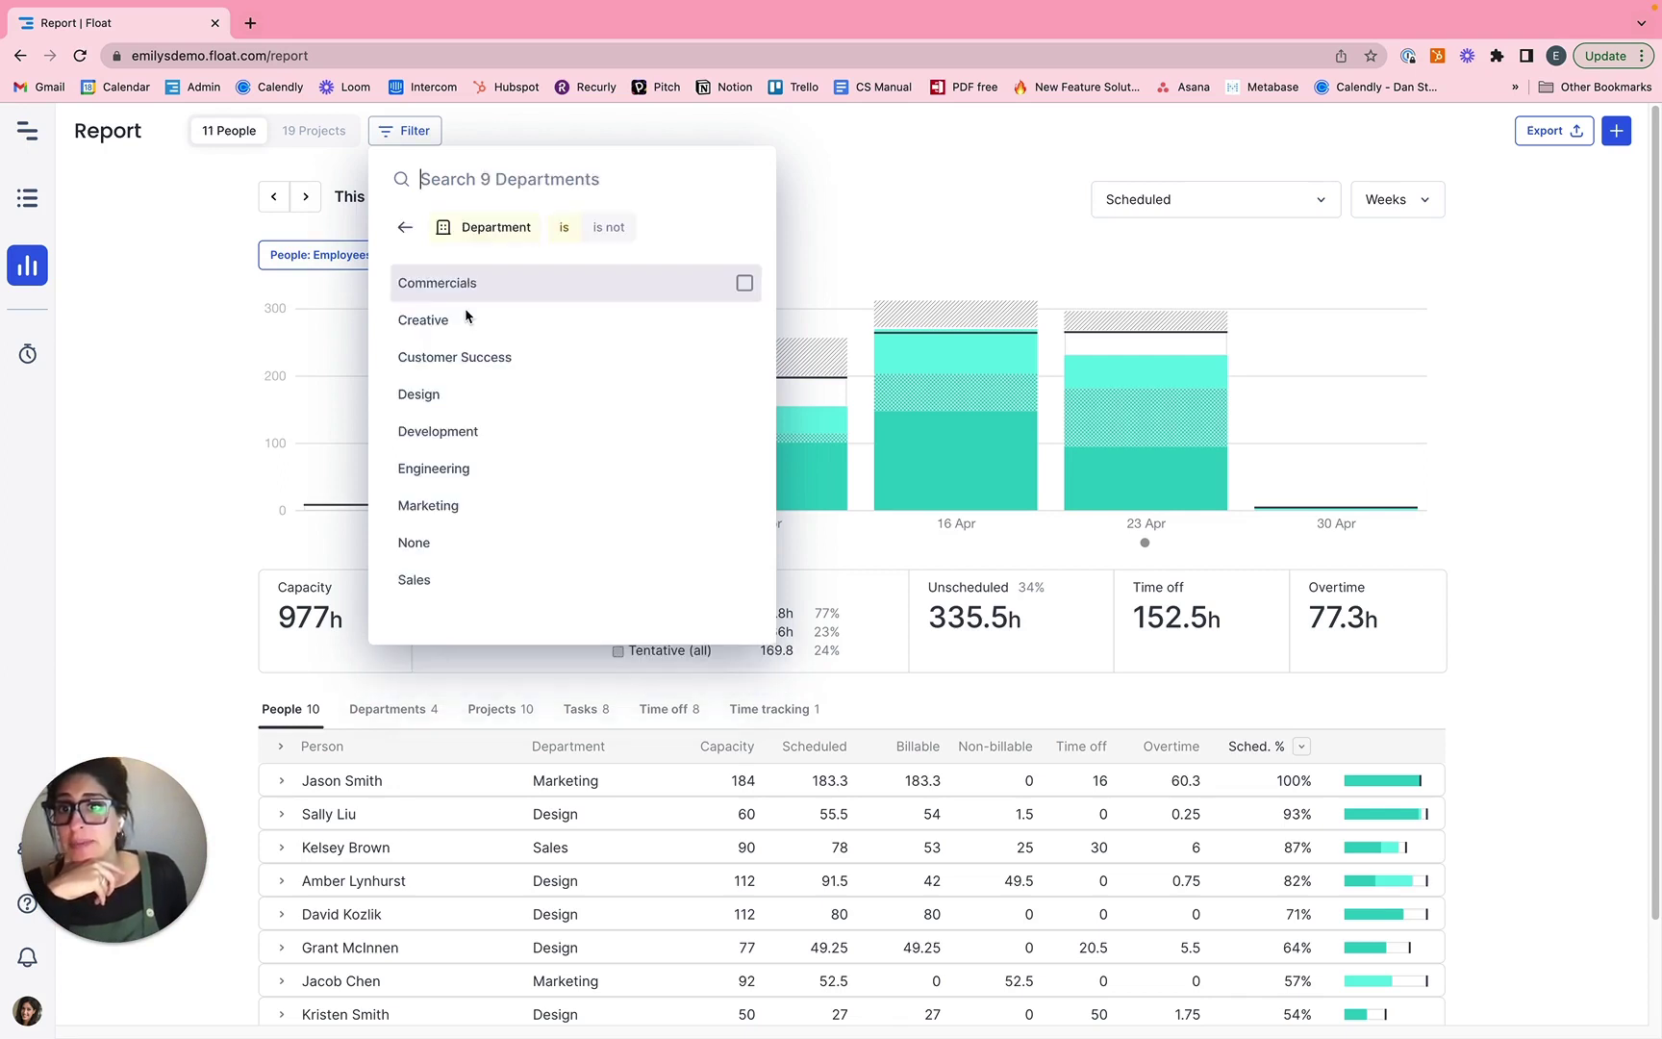
pyautogui.click(744, 282)
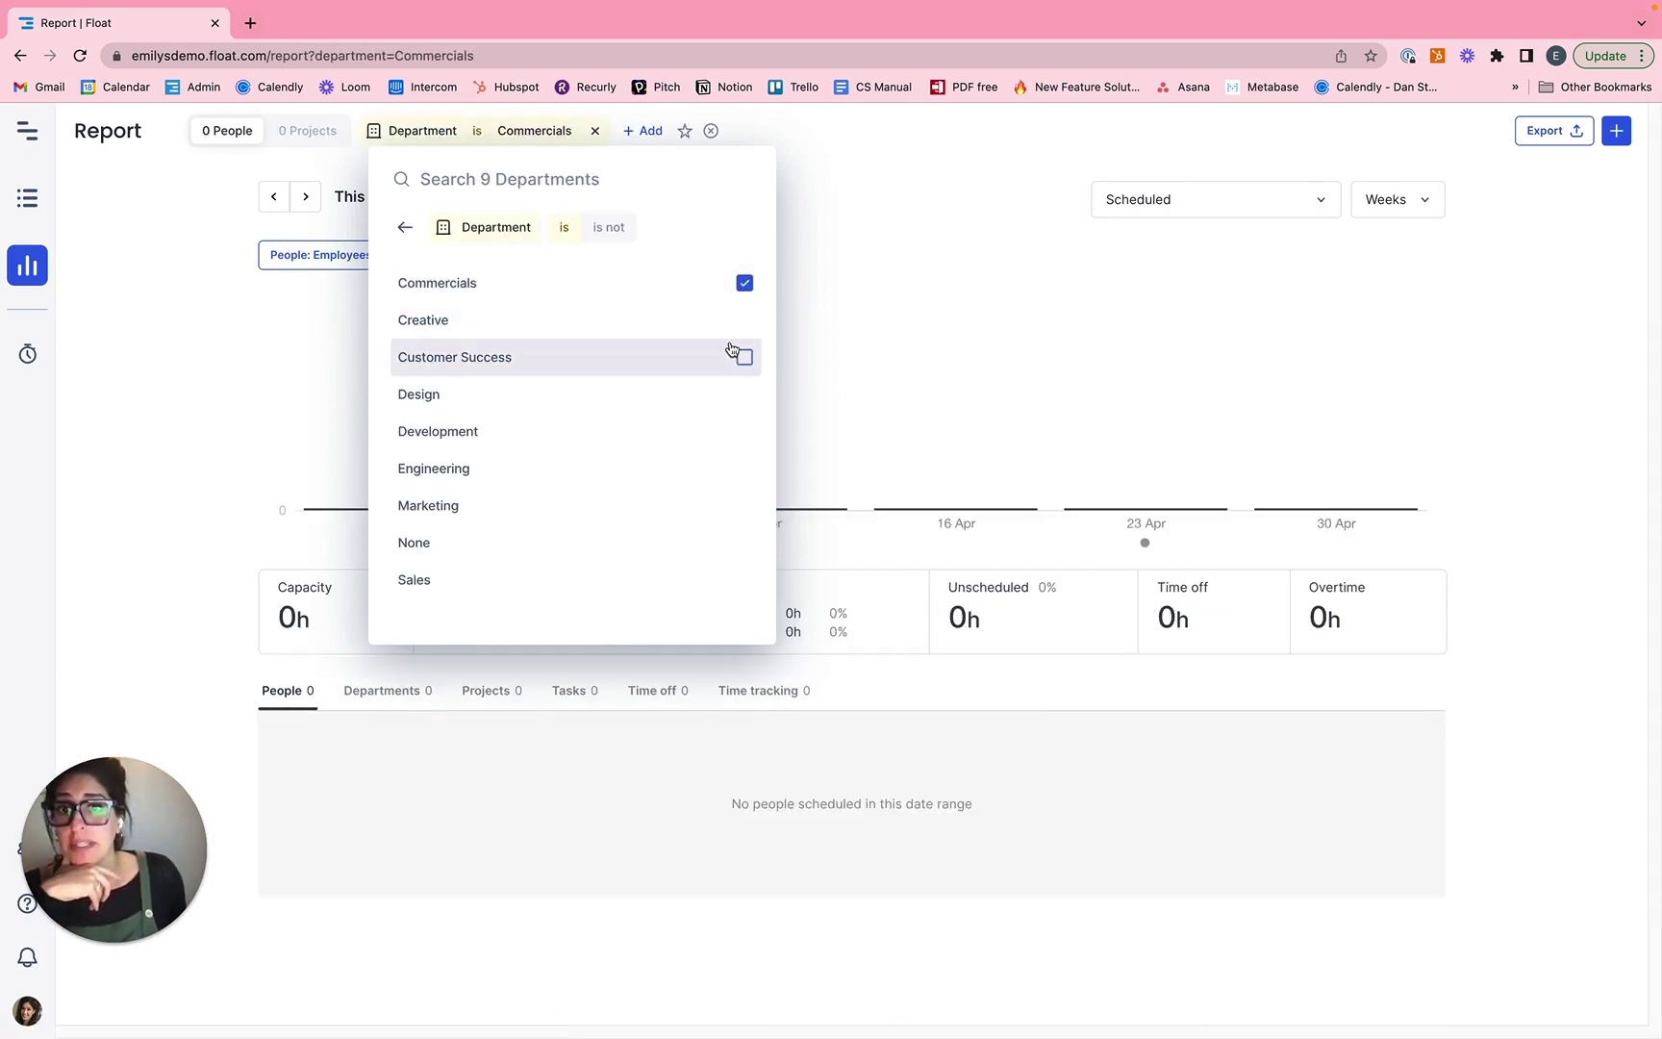
pyautogui.click(742, 319)
pyautogui.click(943, 169)
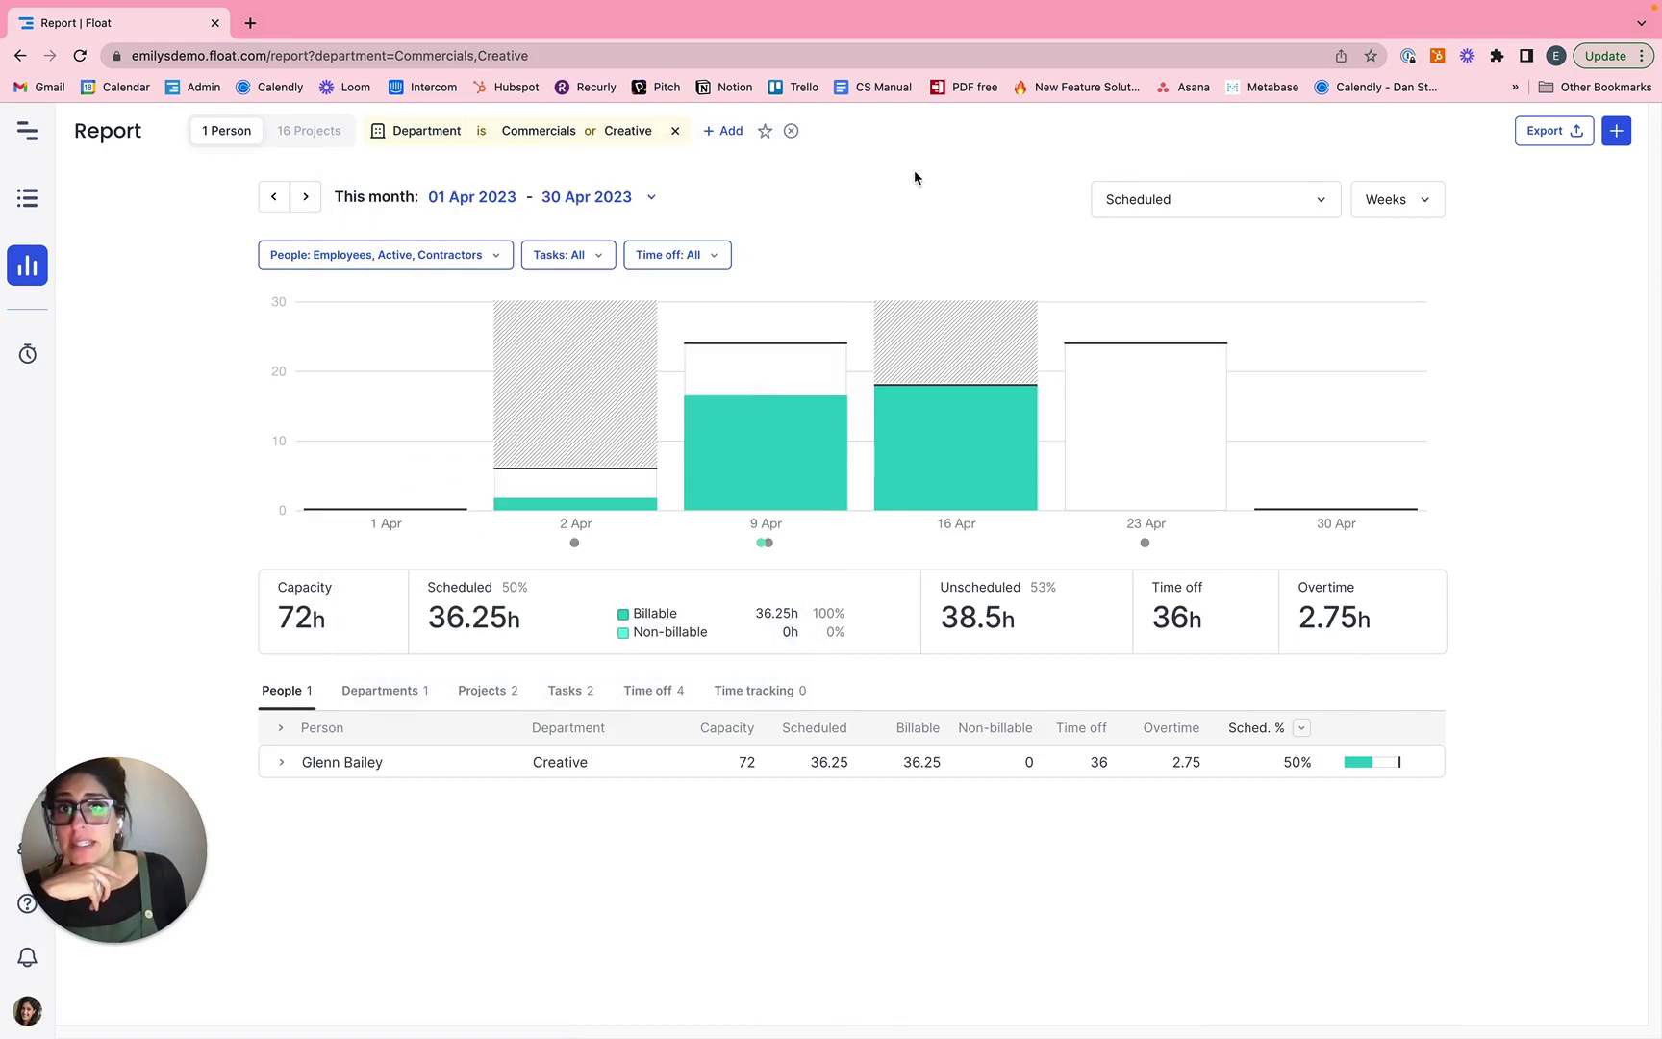
# Add an Android App project filter, then clear all filters from the report.
pyautogui.click(719, 131)
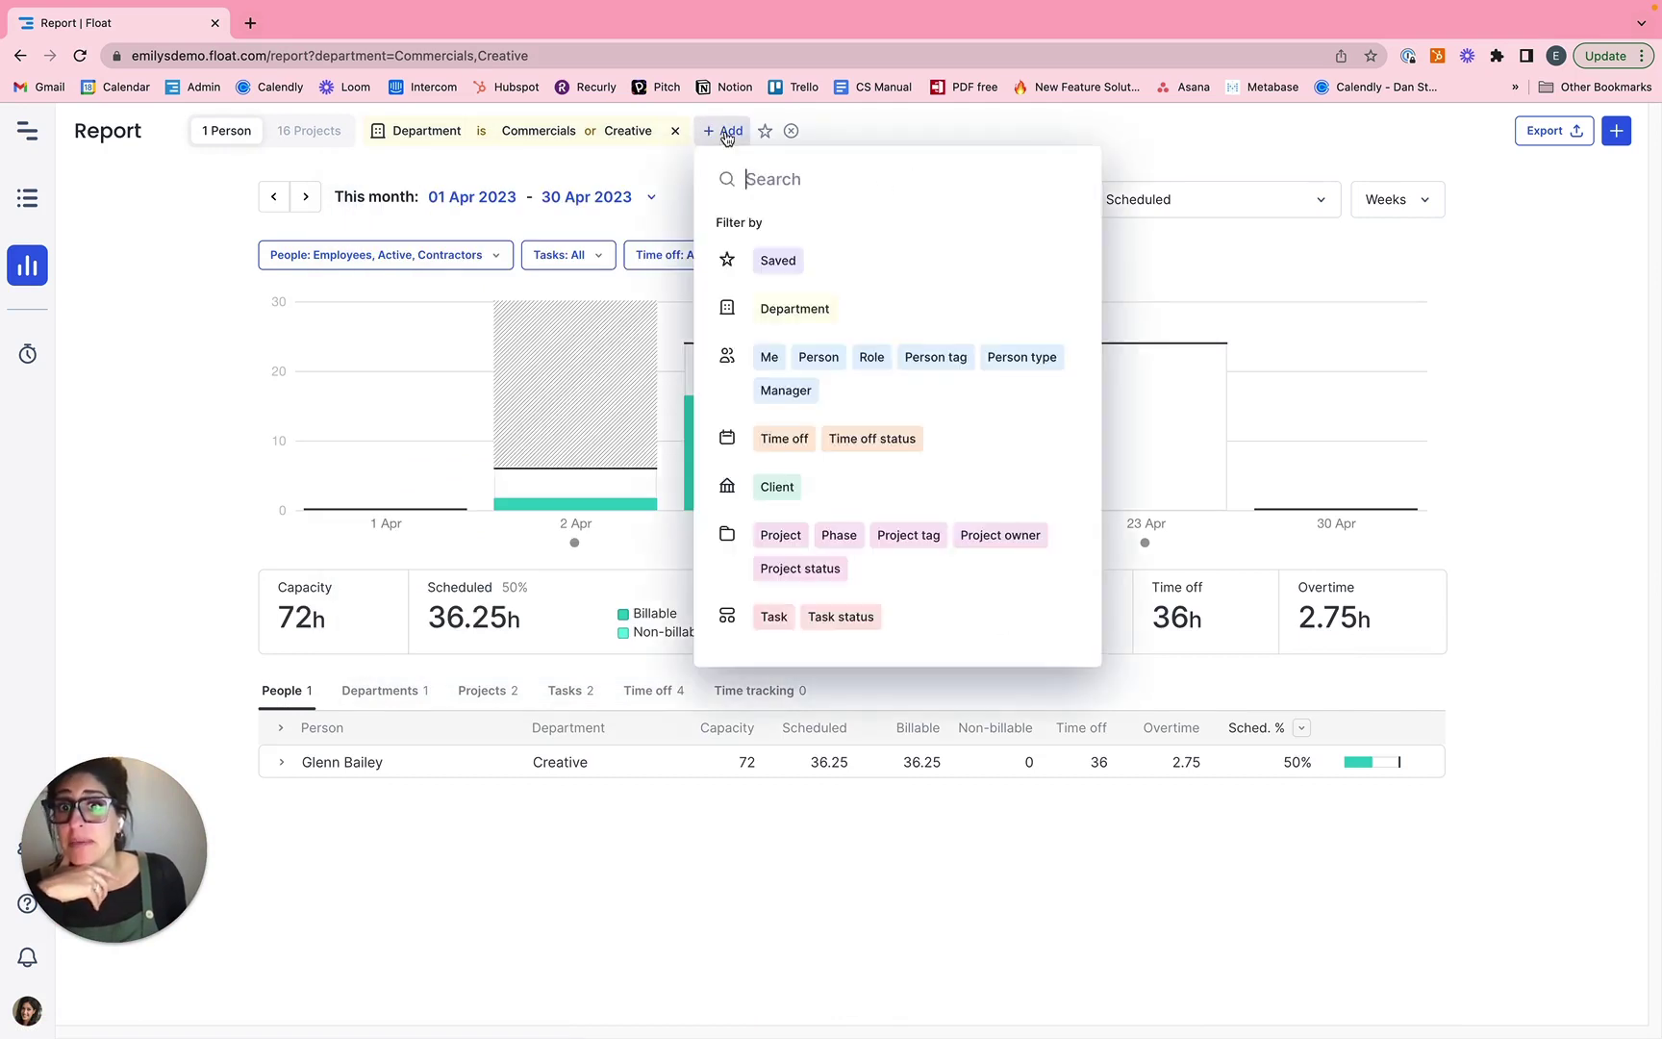
pyautogui.click(781, 534)
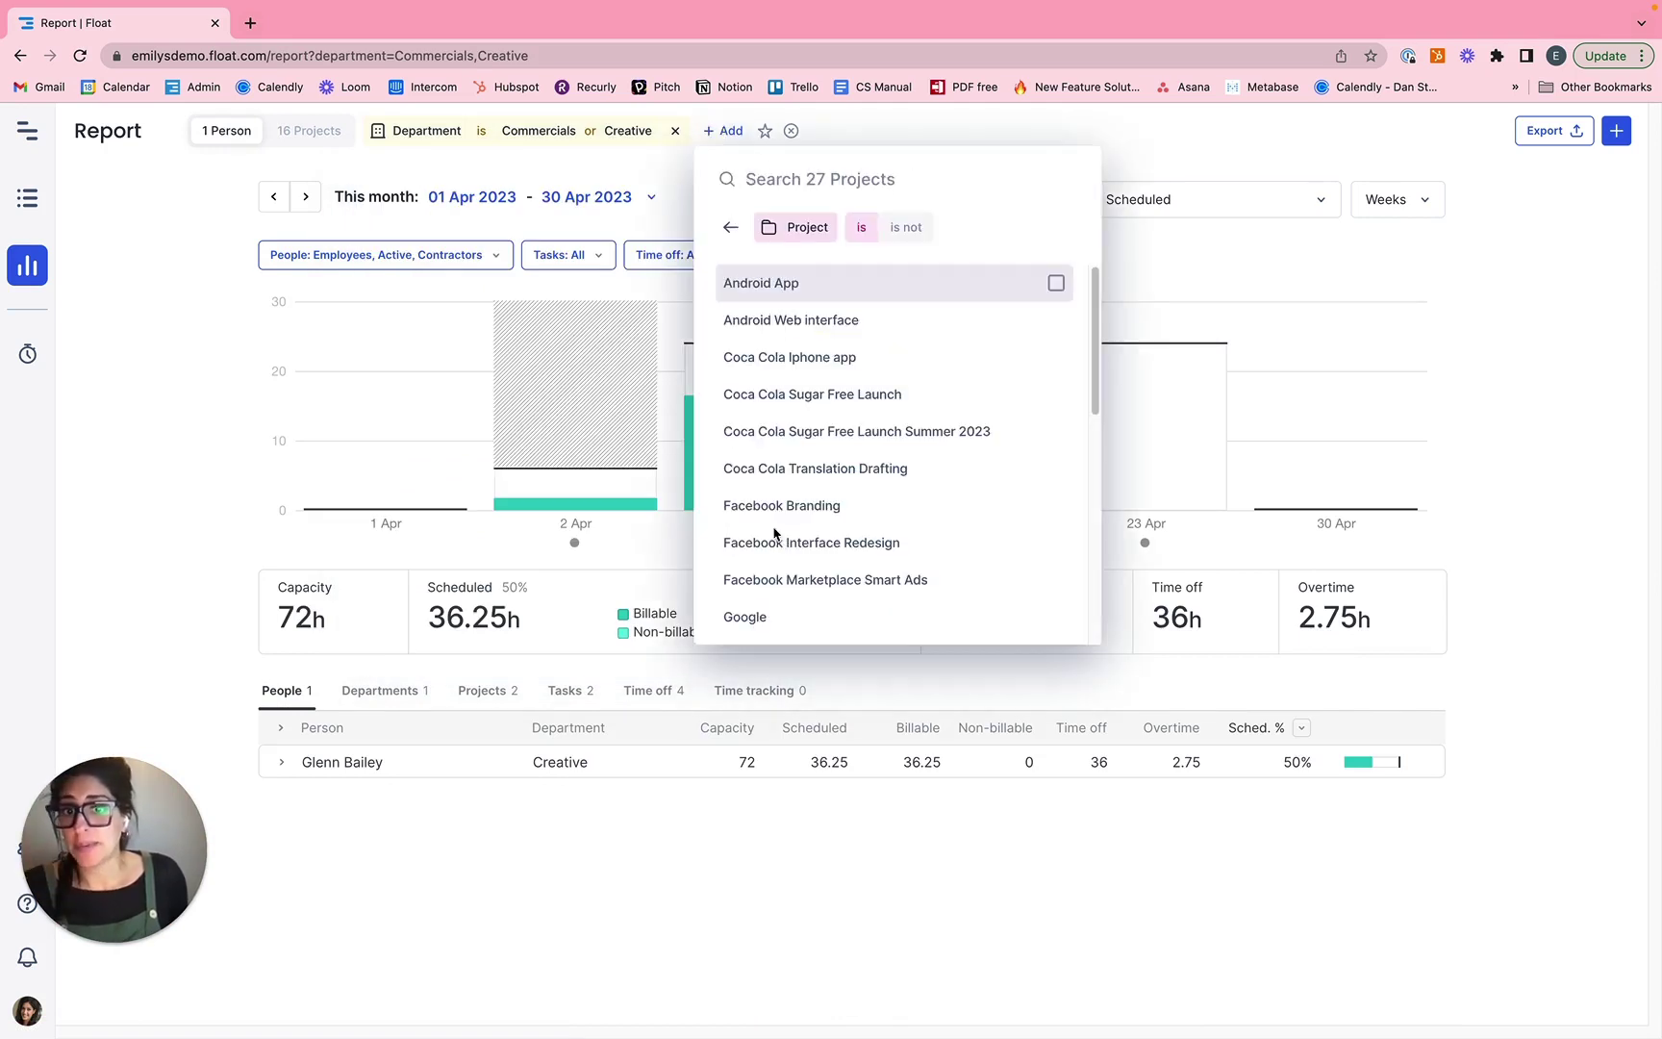
pyautogui.click(761, 281)
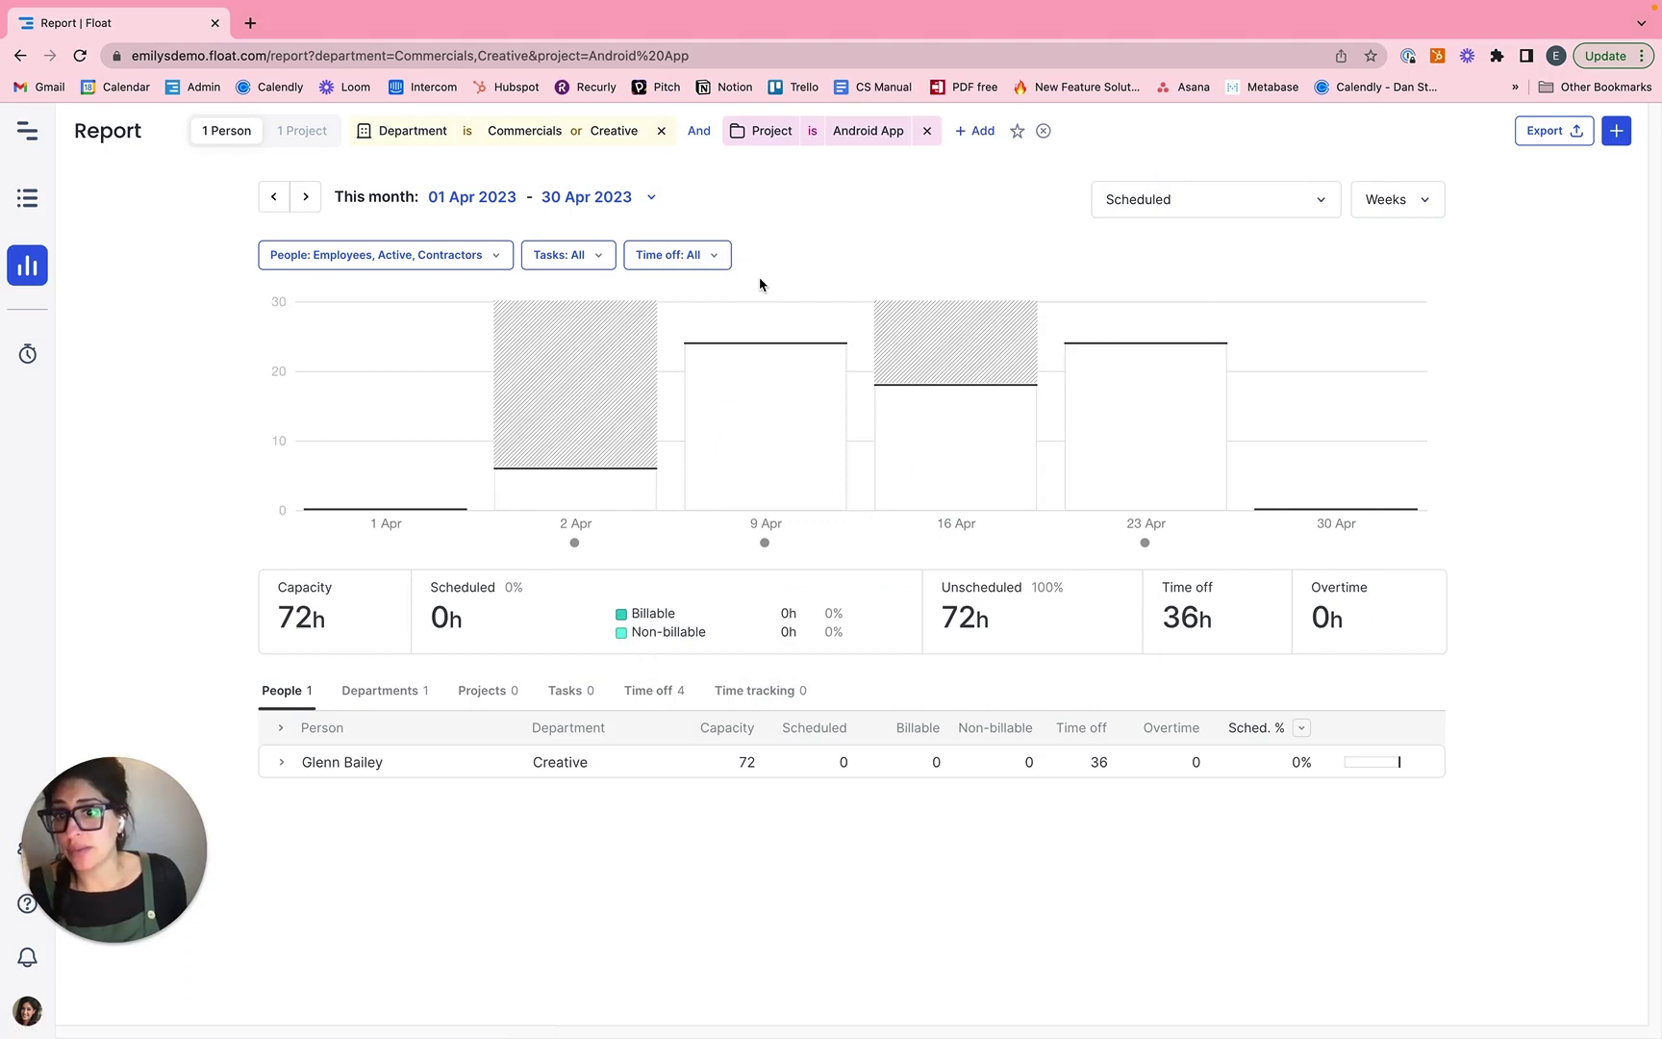
pyautogui.click(1043, 131)
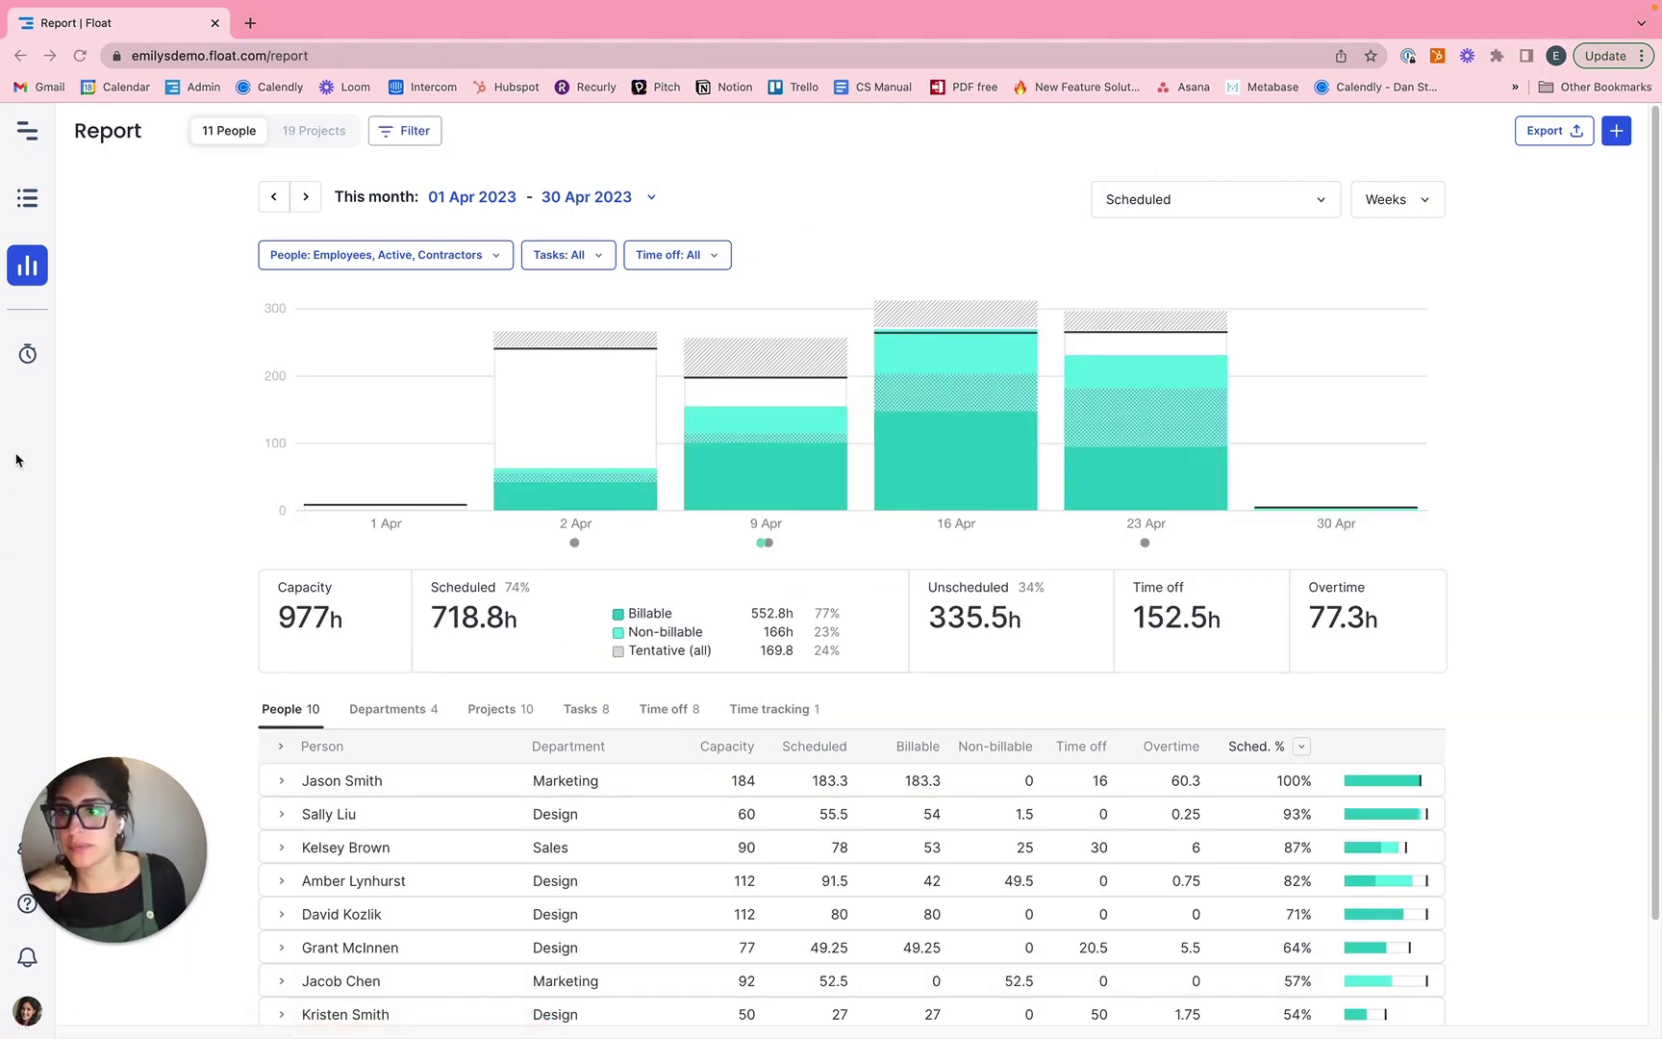
# Filter the April report to Me and switch it to the Projects breakdown.
pyautogui.click(402, 130)
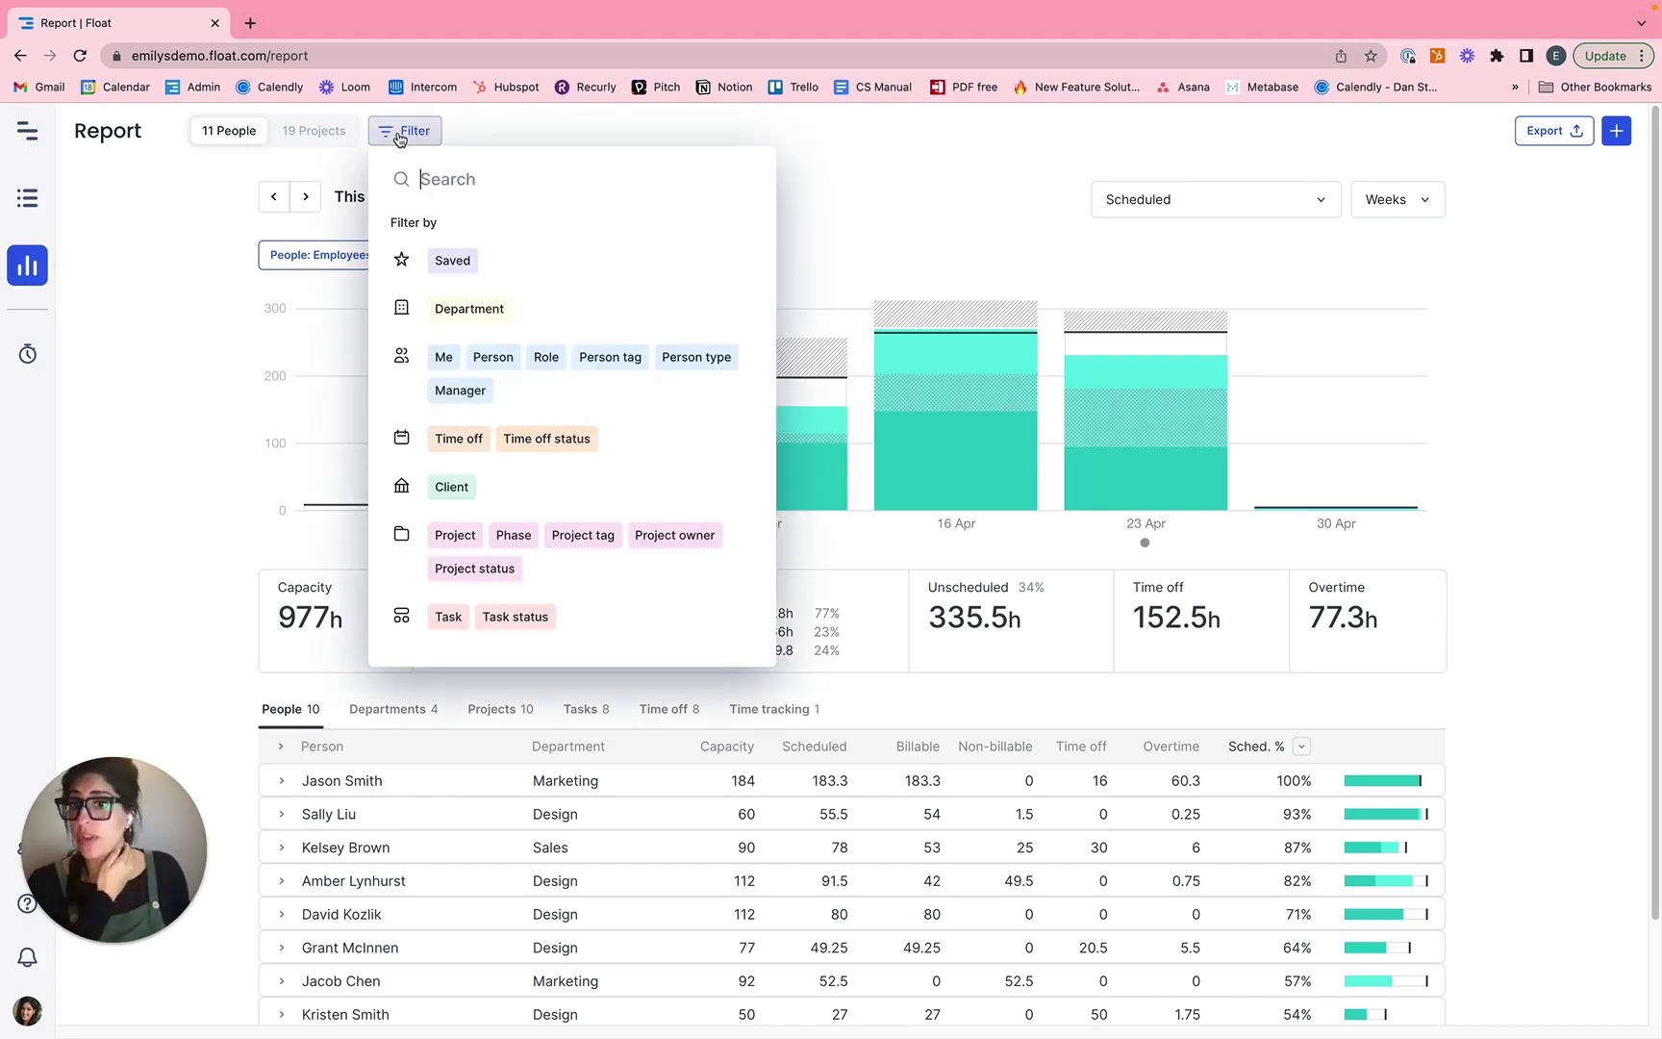
pyautogui.click(447, 356)
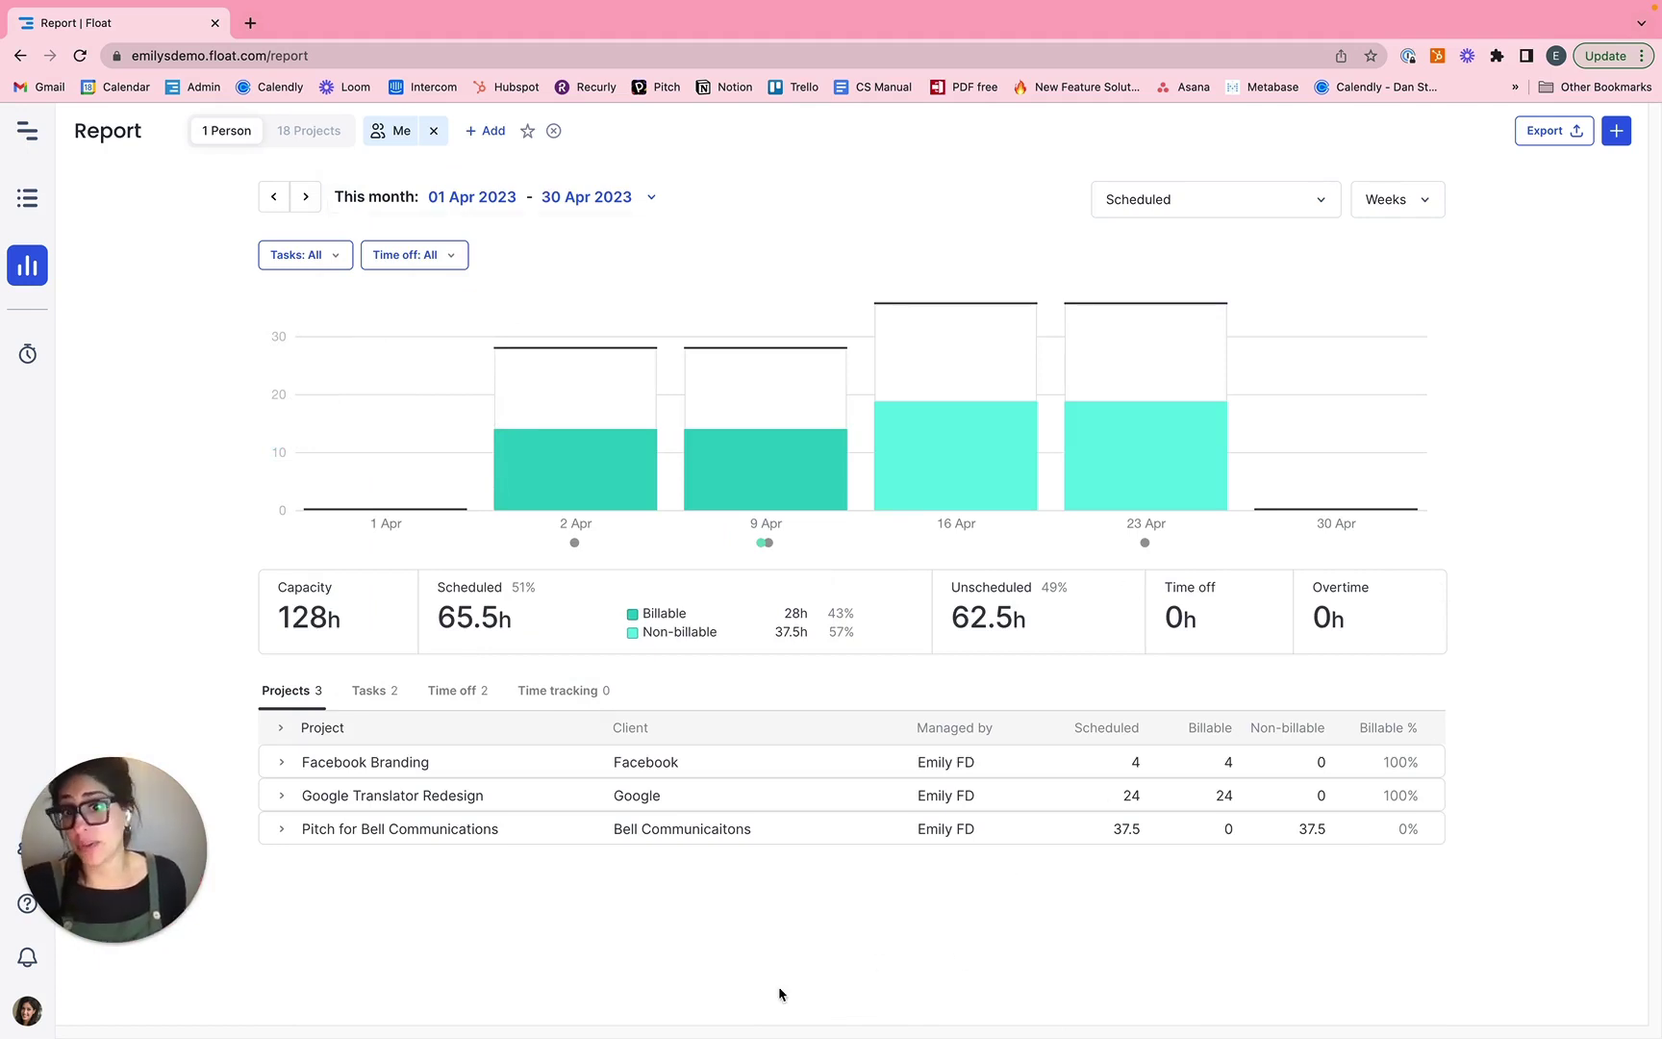
pyautogui.click(301, 135)
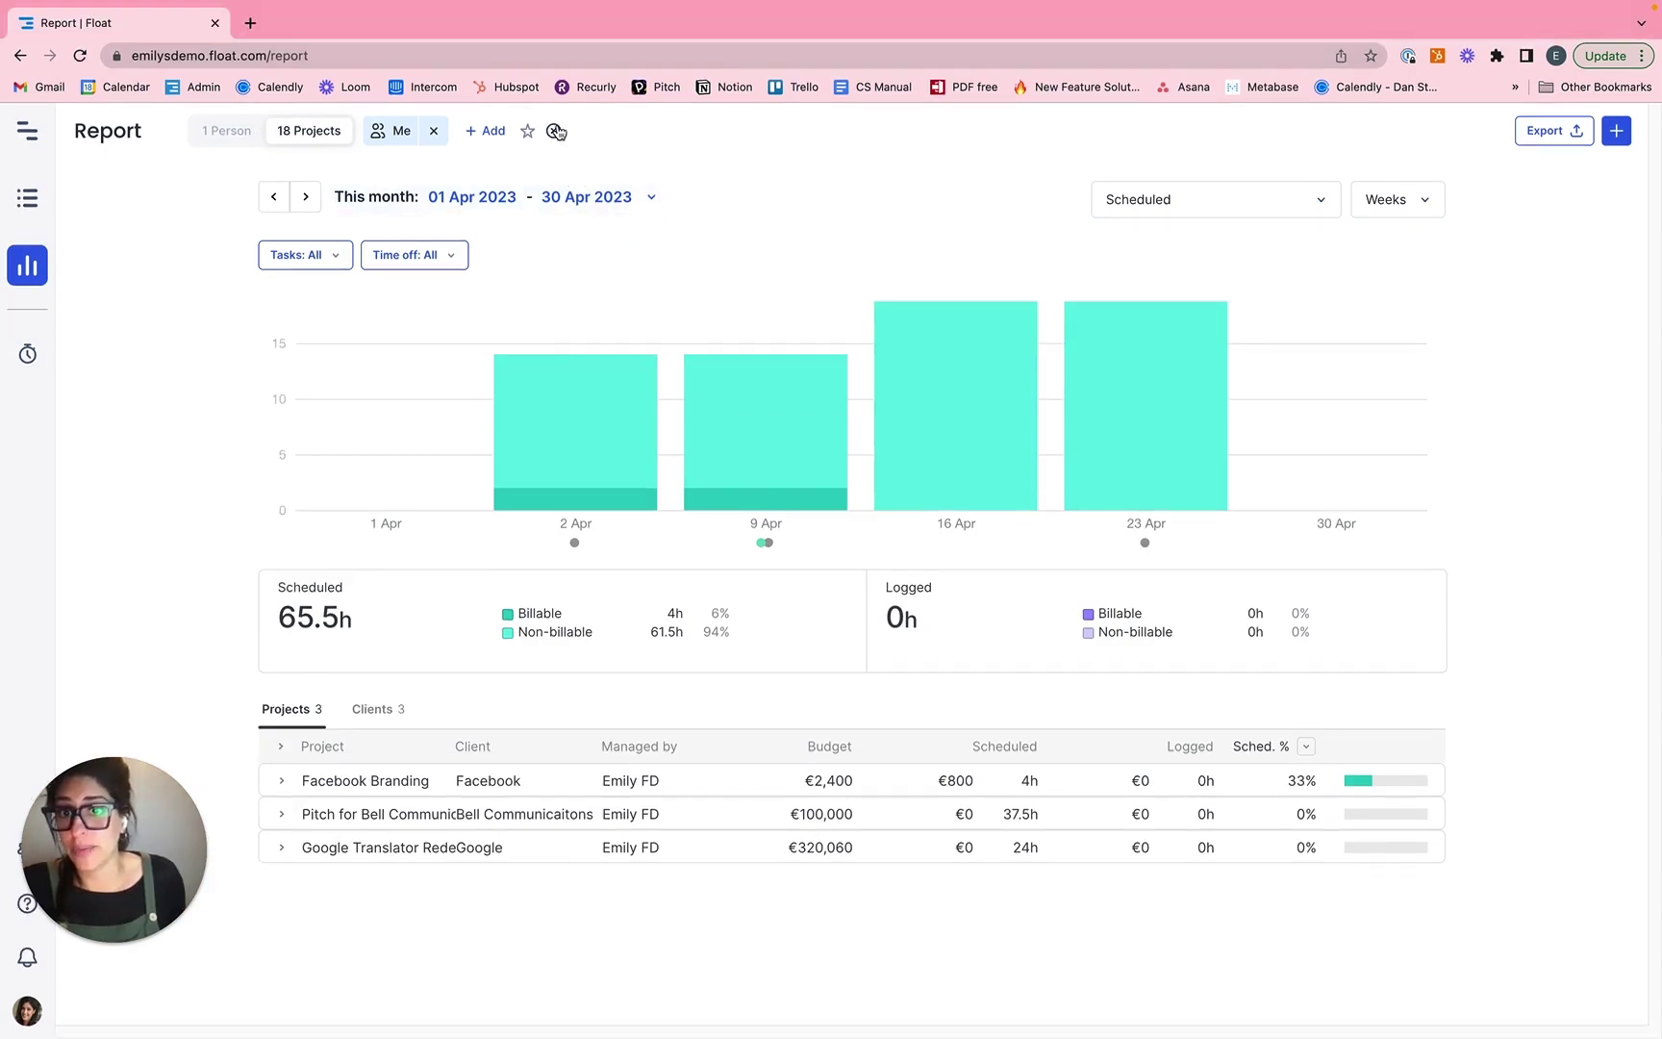
# Remove the Me filter, keep weekly grouping, and open the Export menu.
pyautogui.click(434, 129)
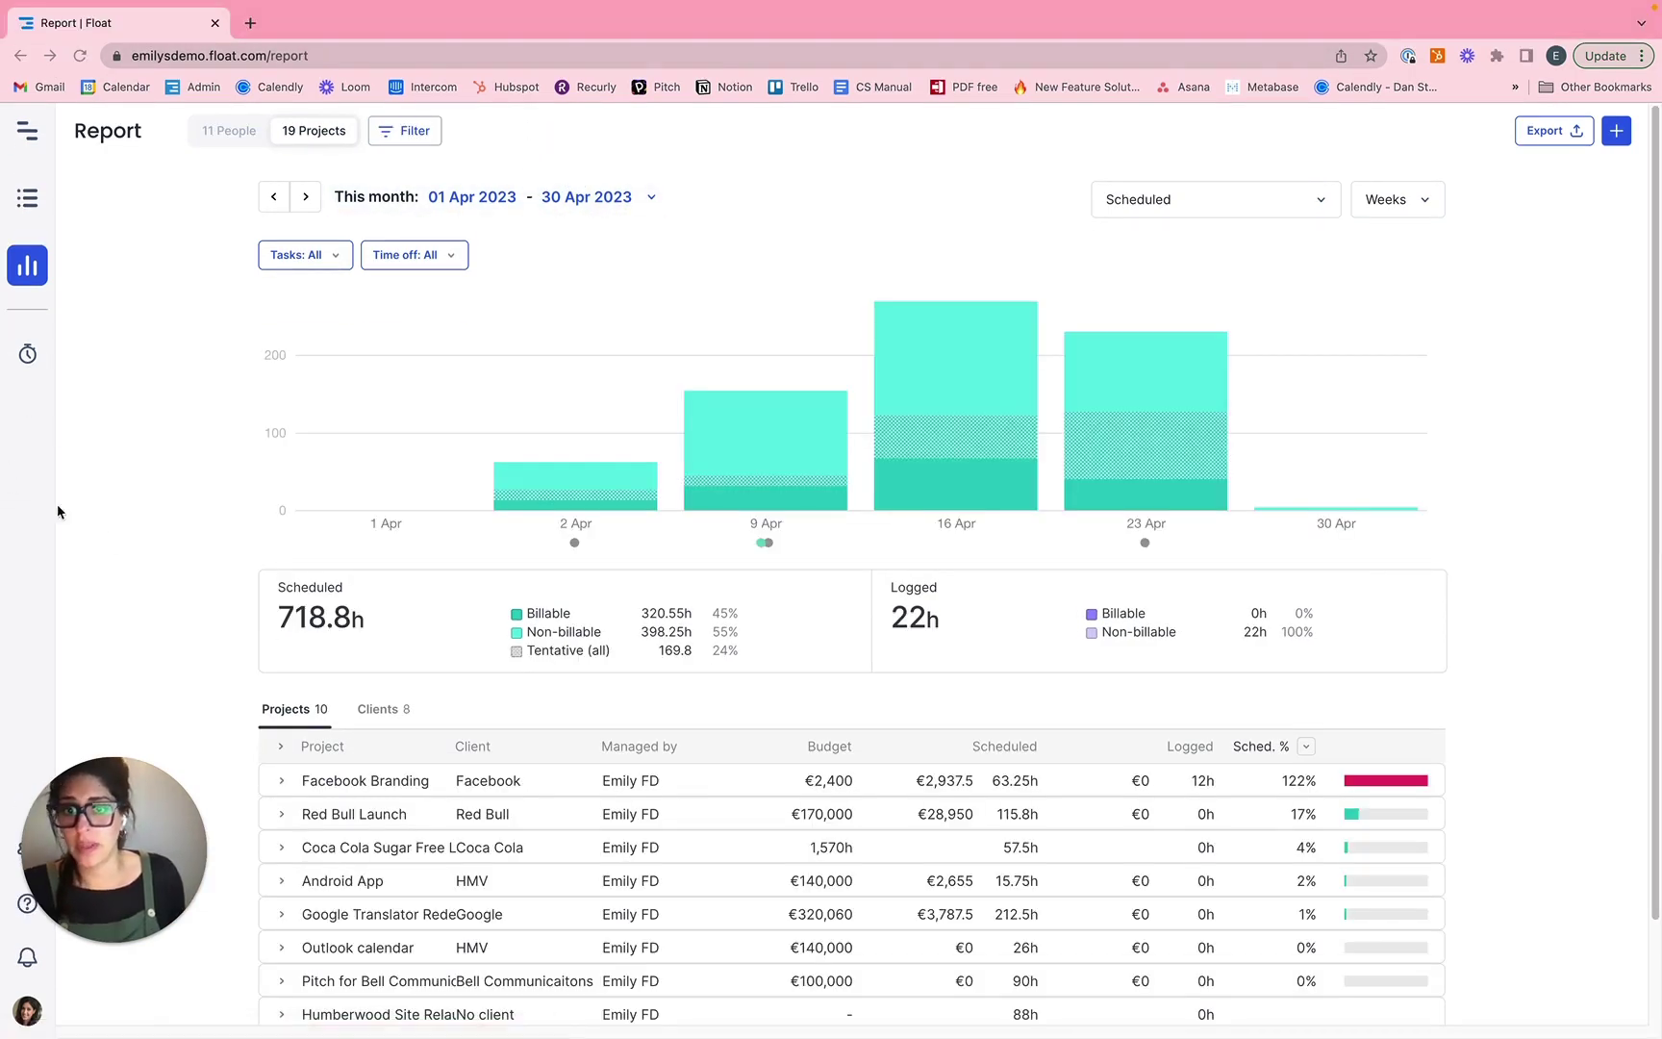
pyautogui.click(1394, 201)
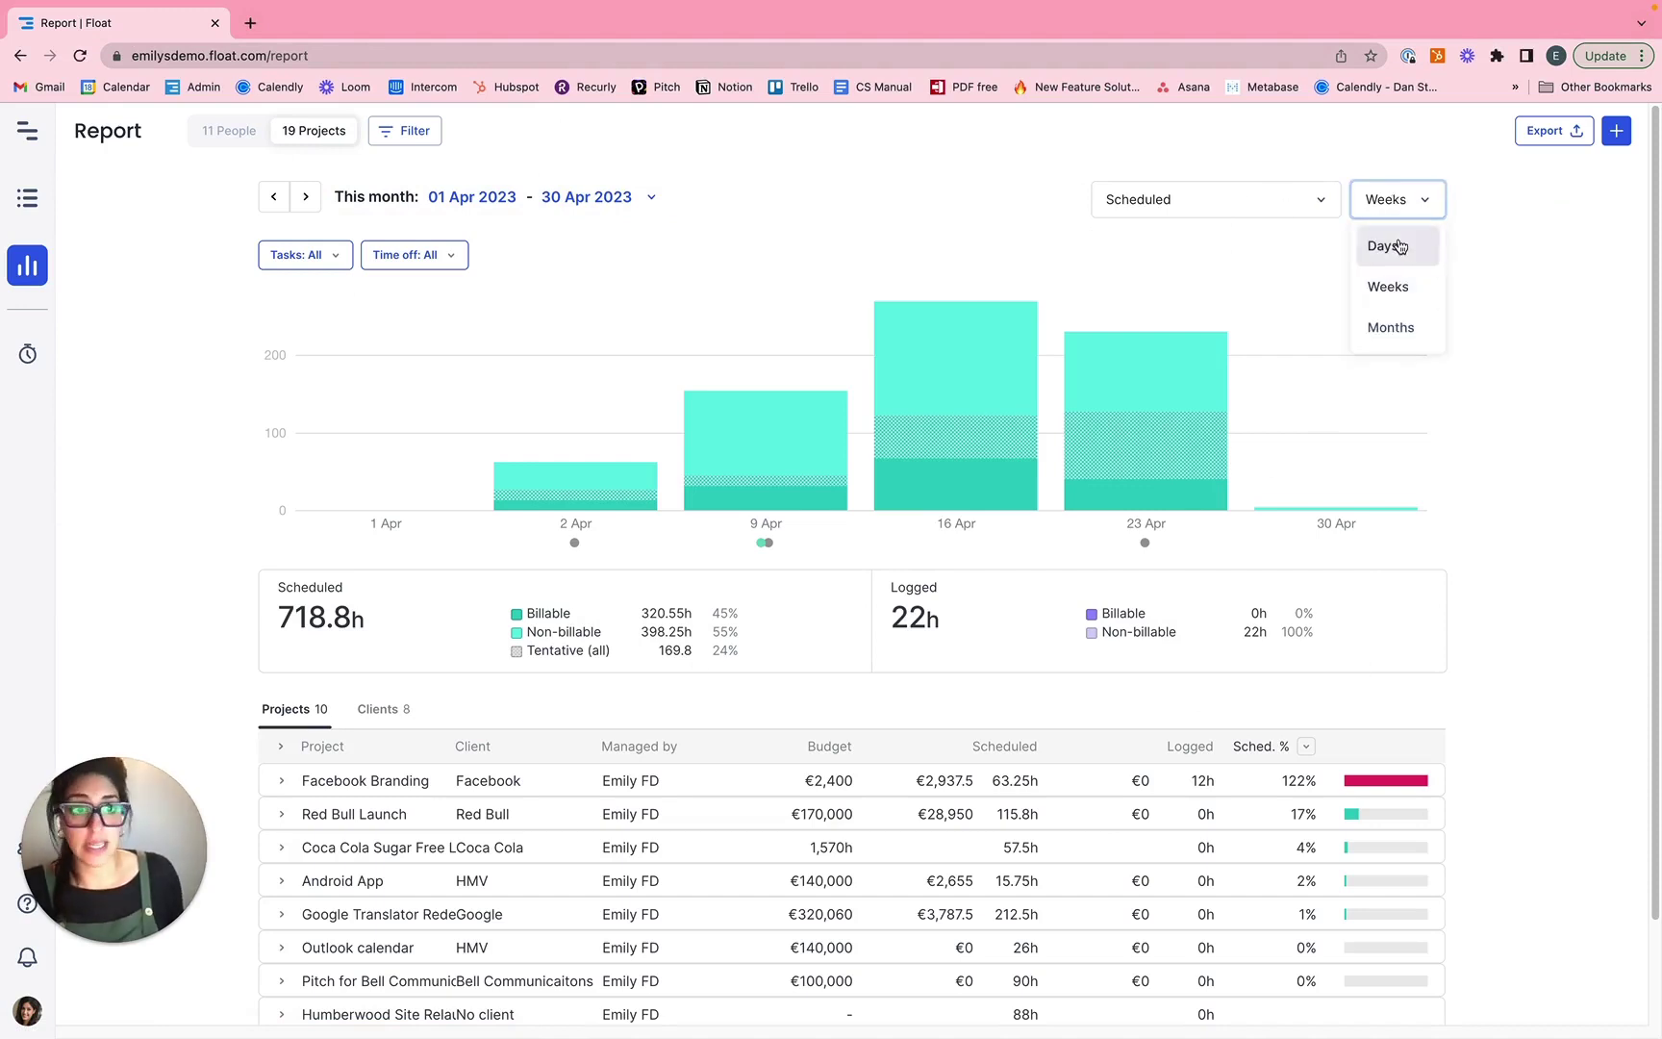
pyautogui.click(1500, 317)
pyautogui.click(1562, 138)
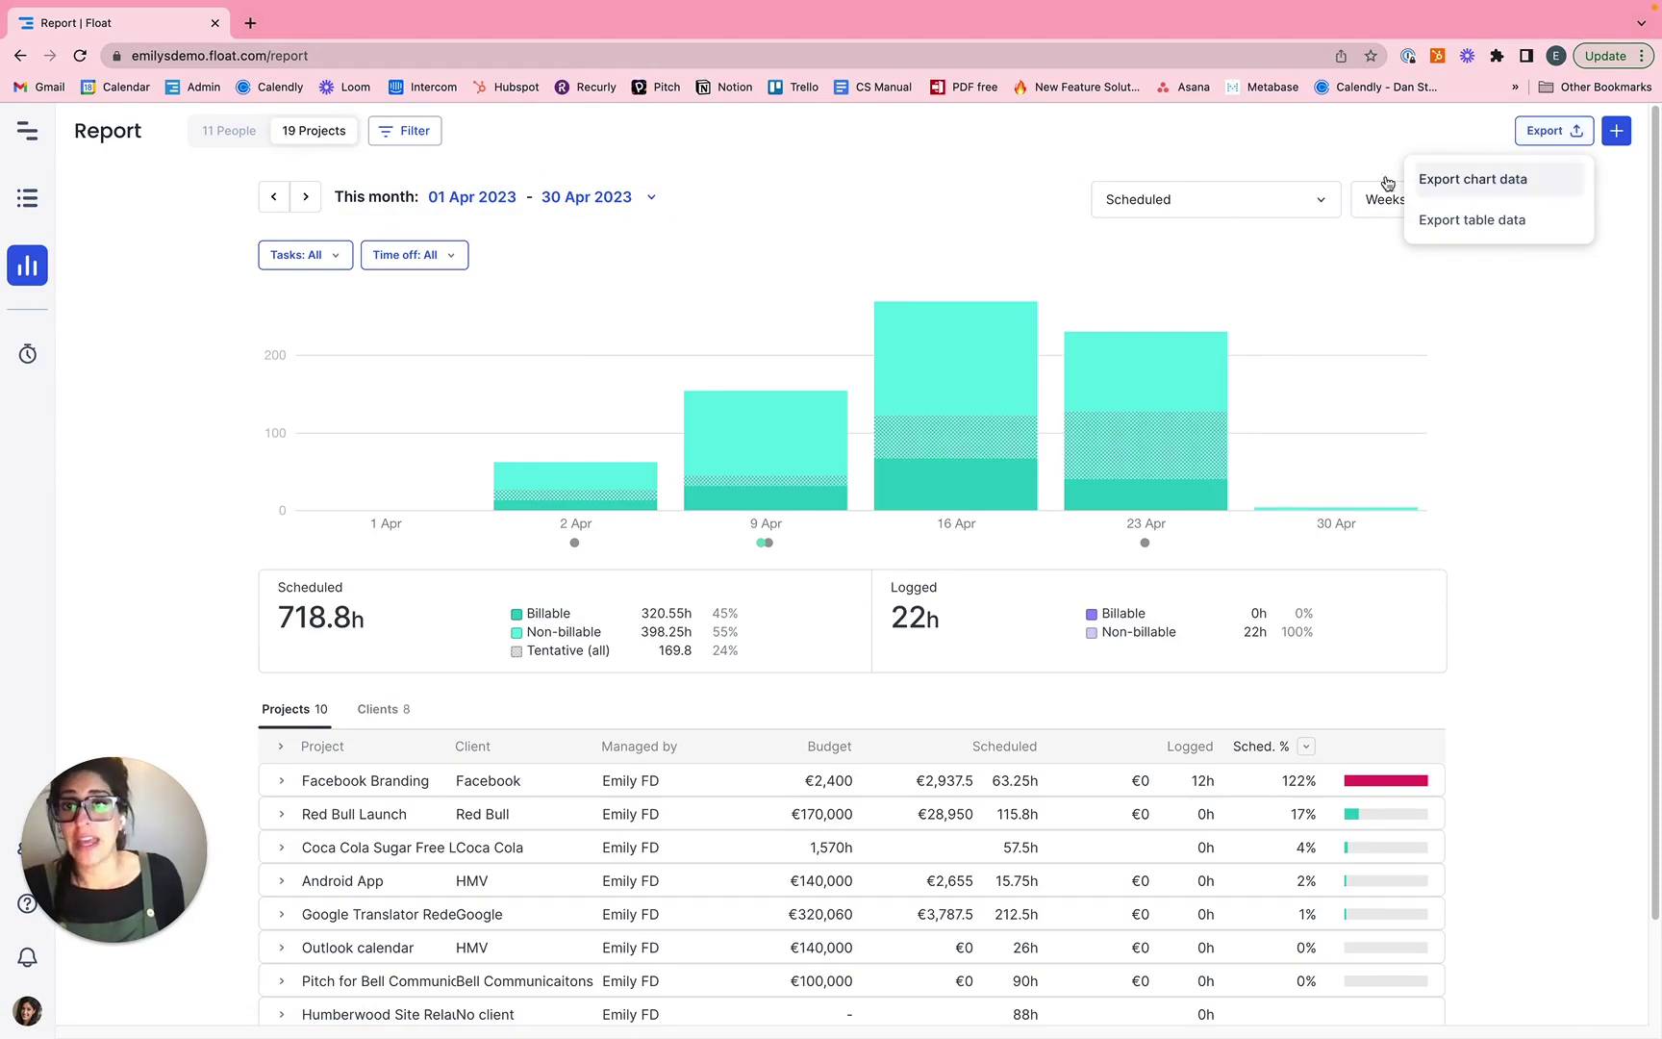
# Switch to the 11 People breakdown and list its chart, table and time-tracking export choices.
pyautogui.click(834, 212)
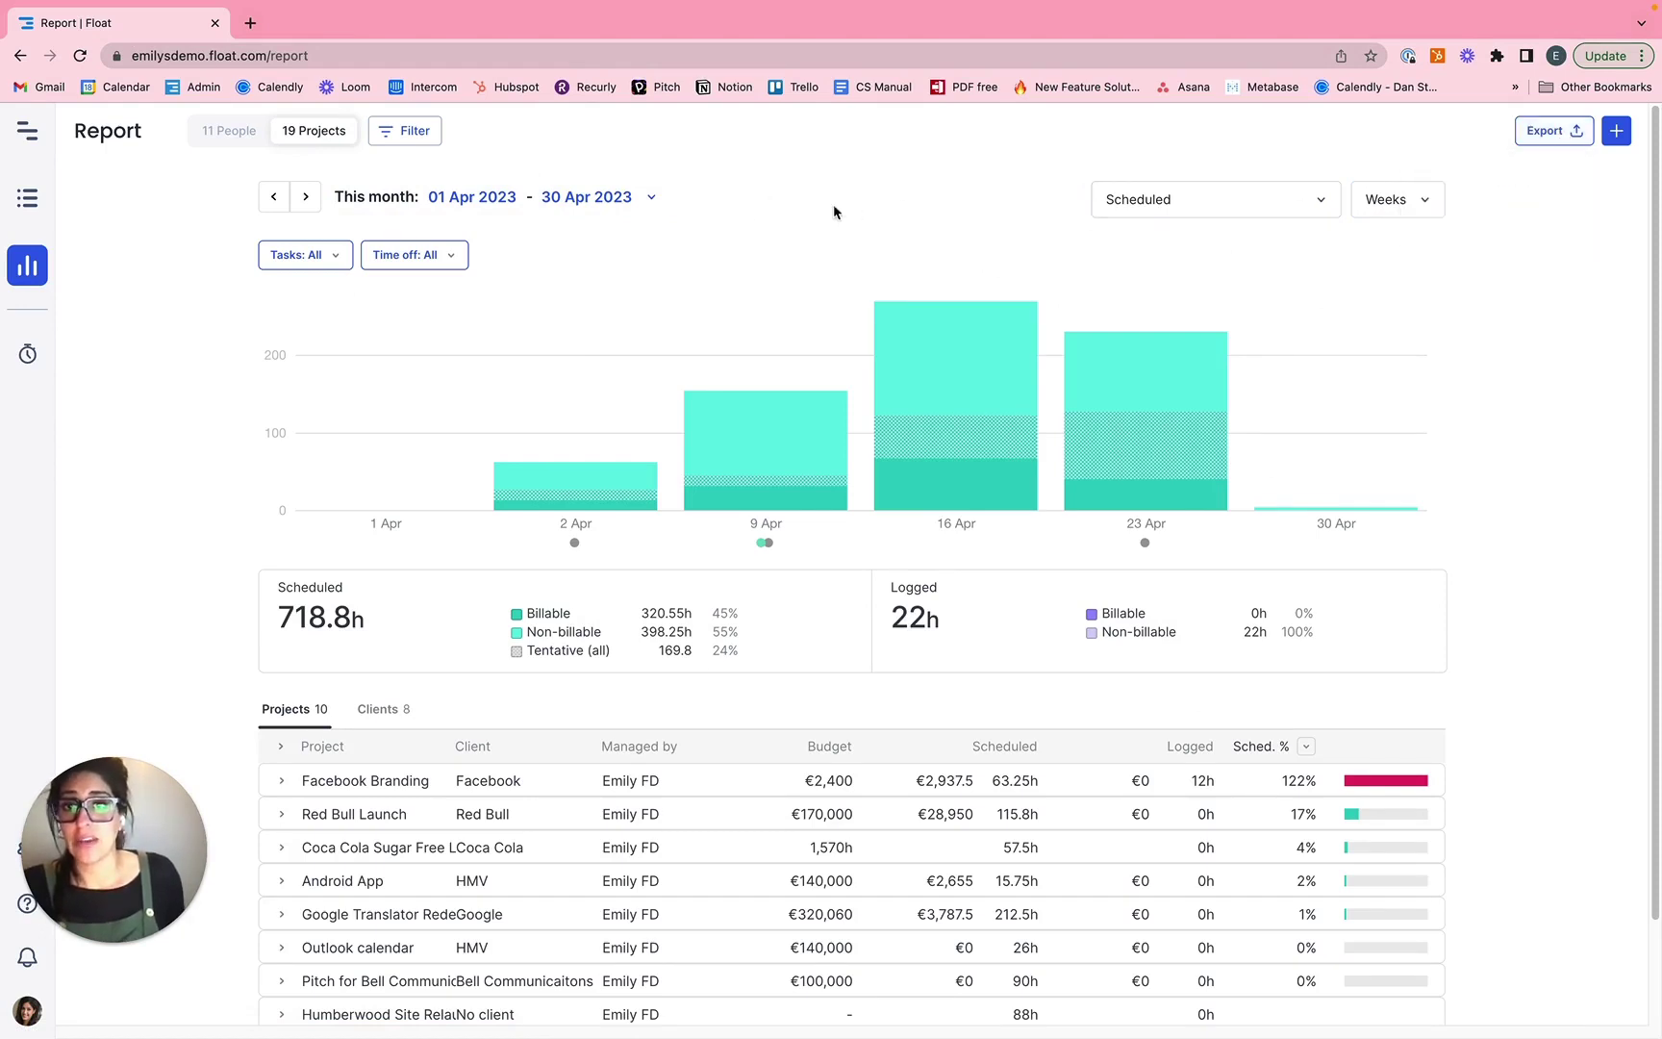
pyautogui.click(222, 130)
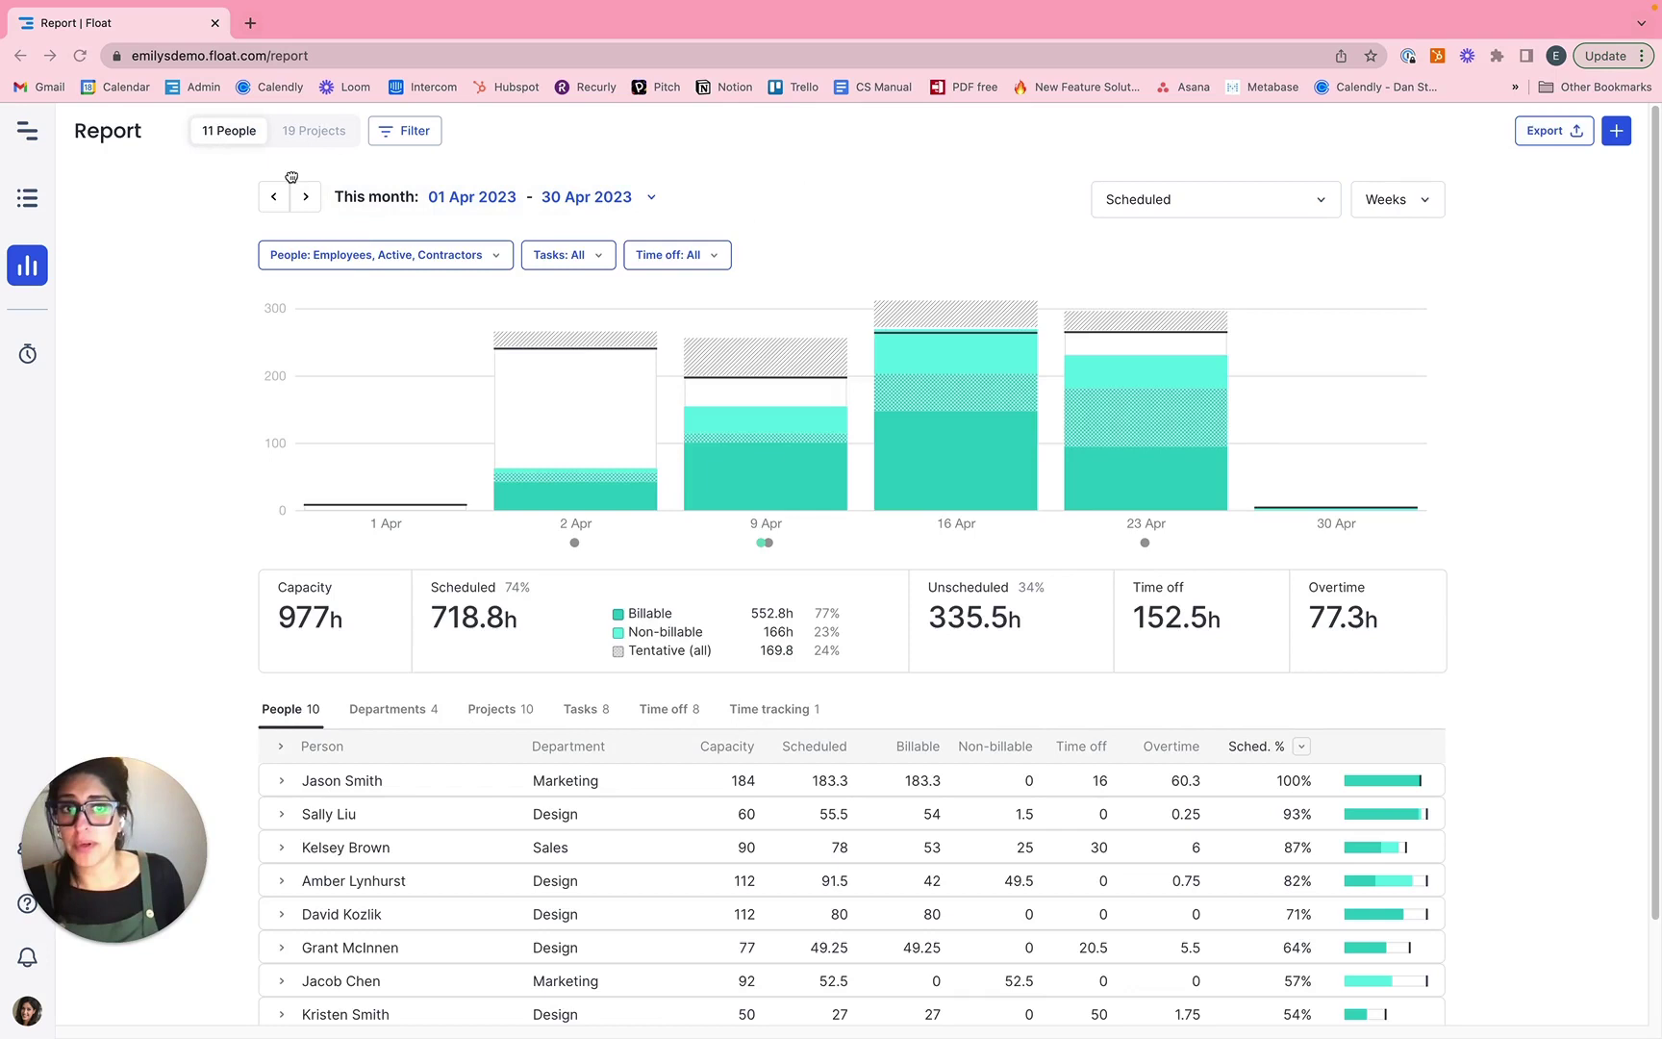
pyautogui.click(1421, 204)
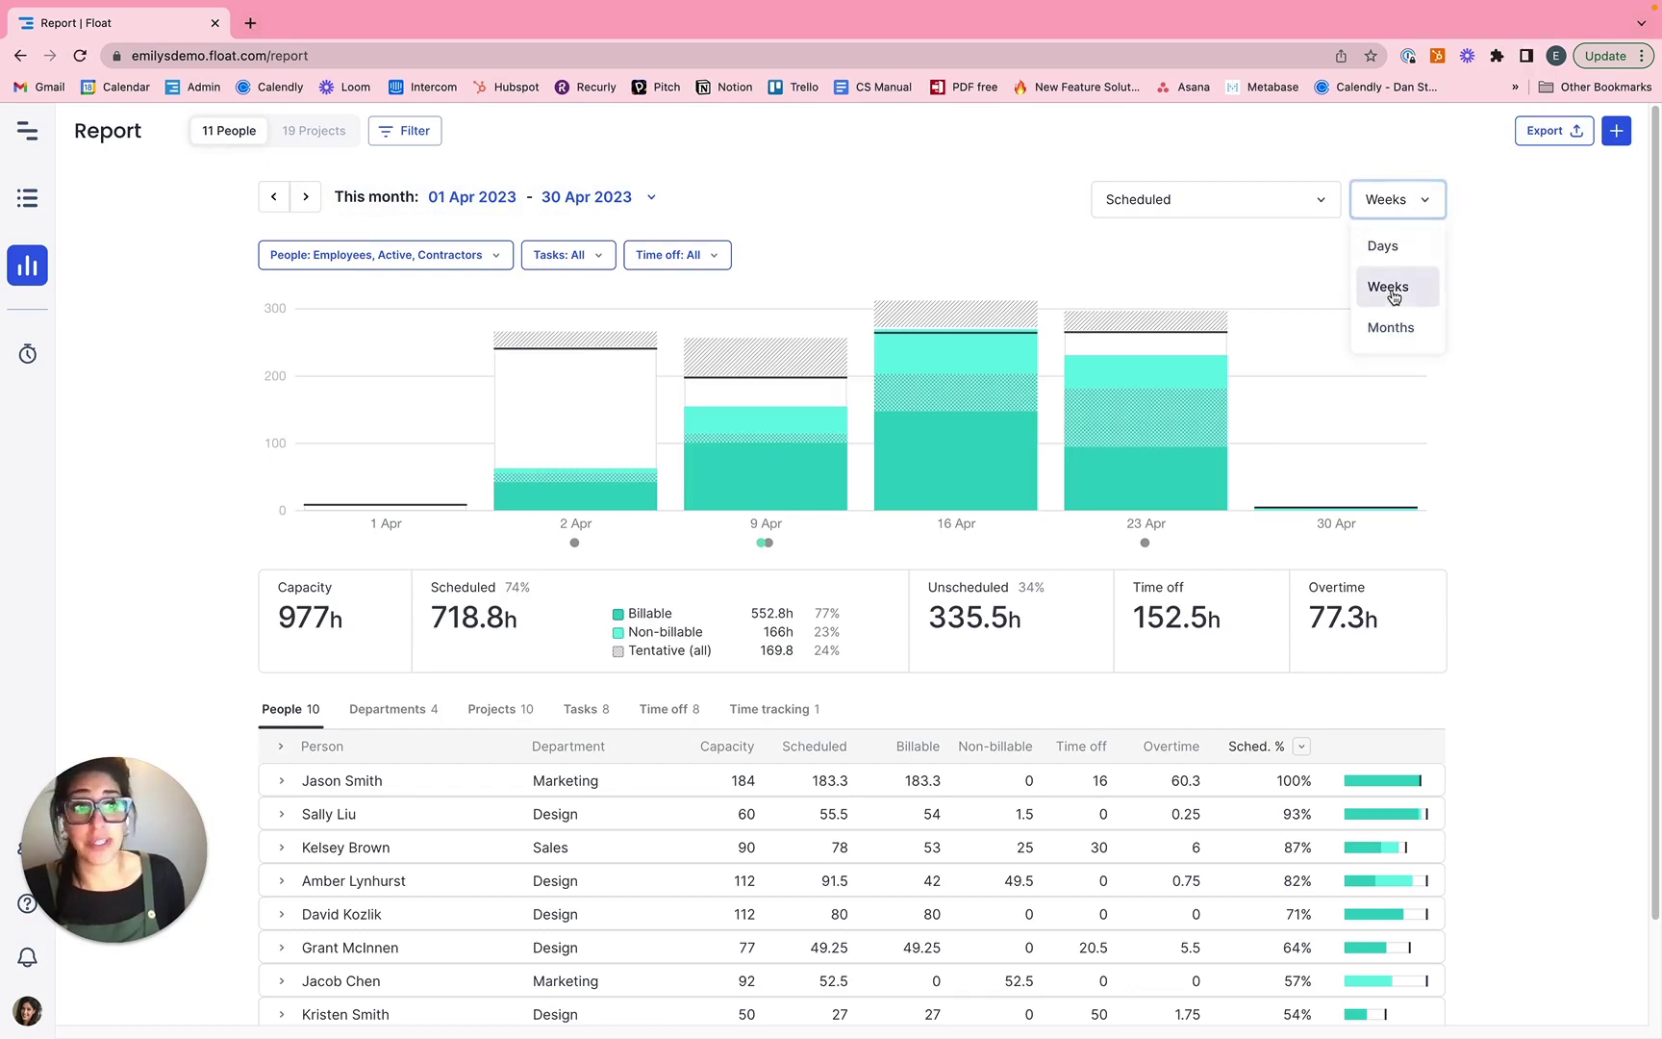
pyautogui.click(1546, 133)
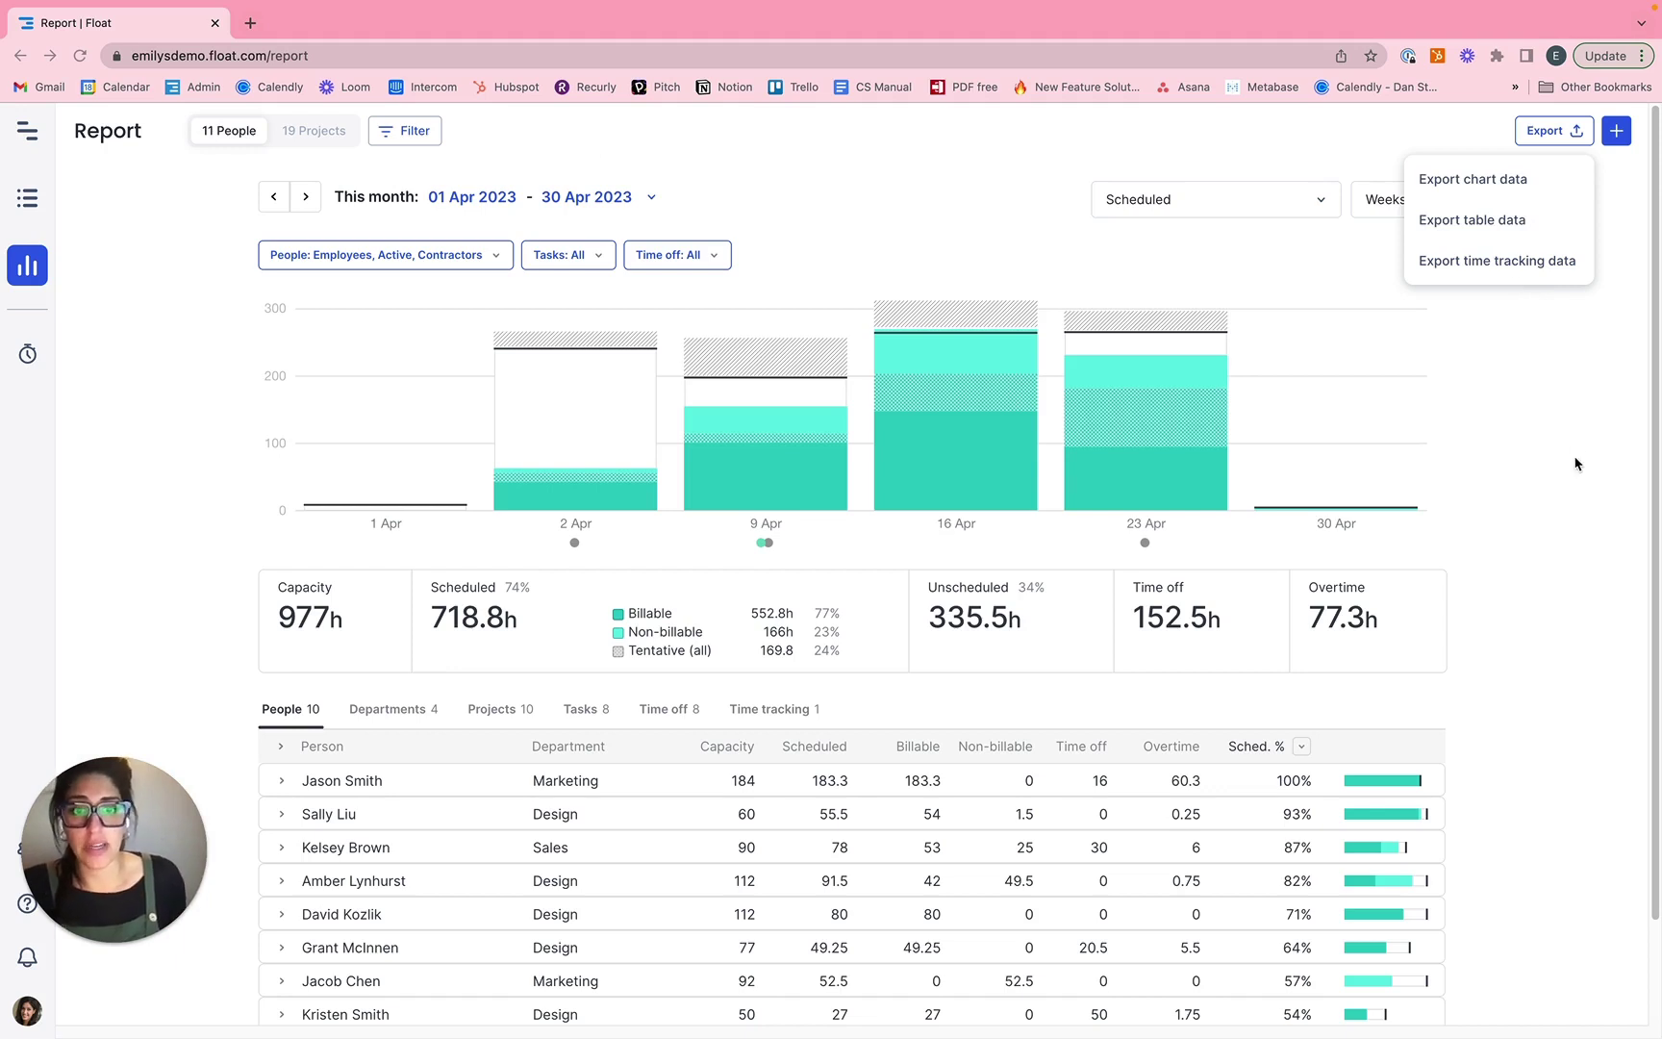
pyautogui.click(772, 712)
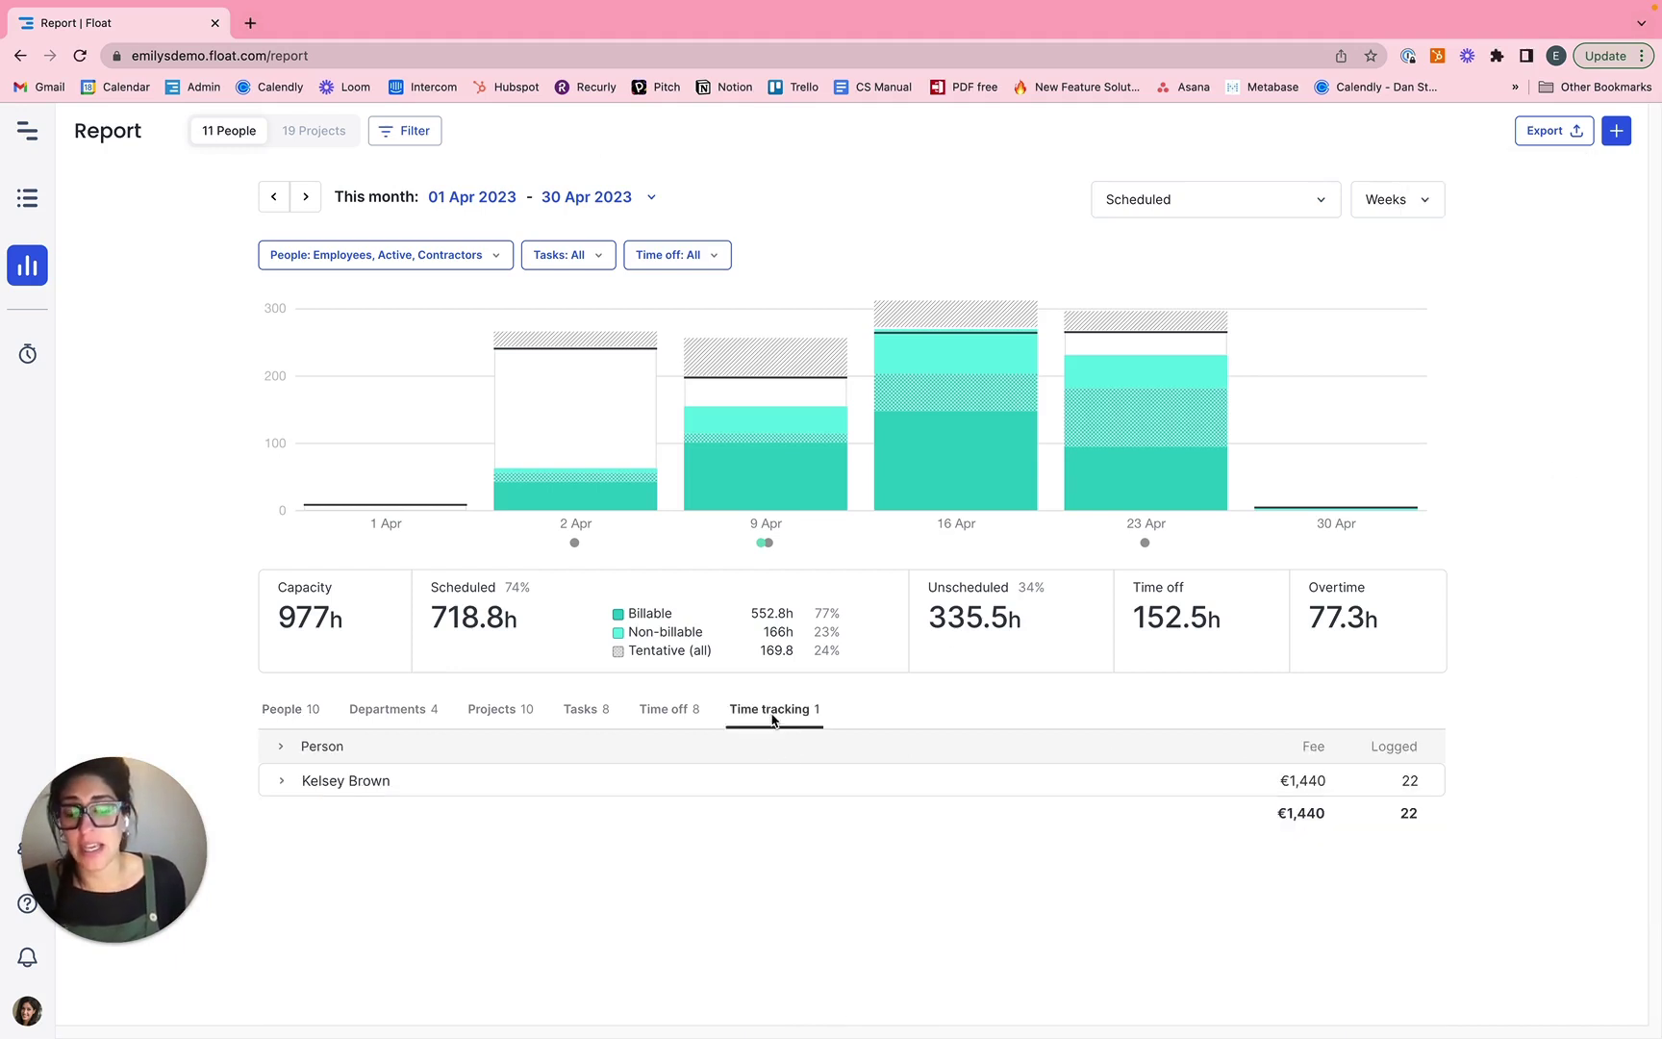
pyautogui.click(295, 717)
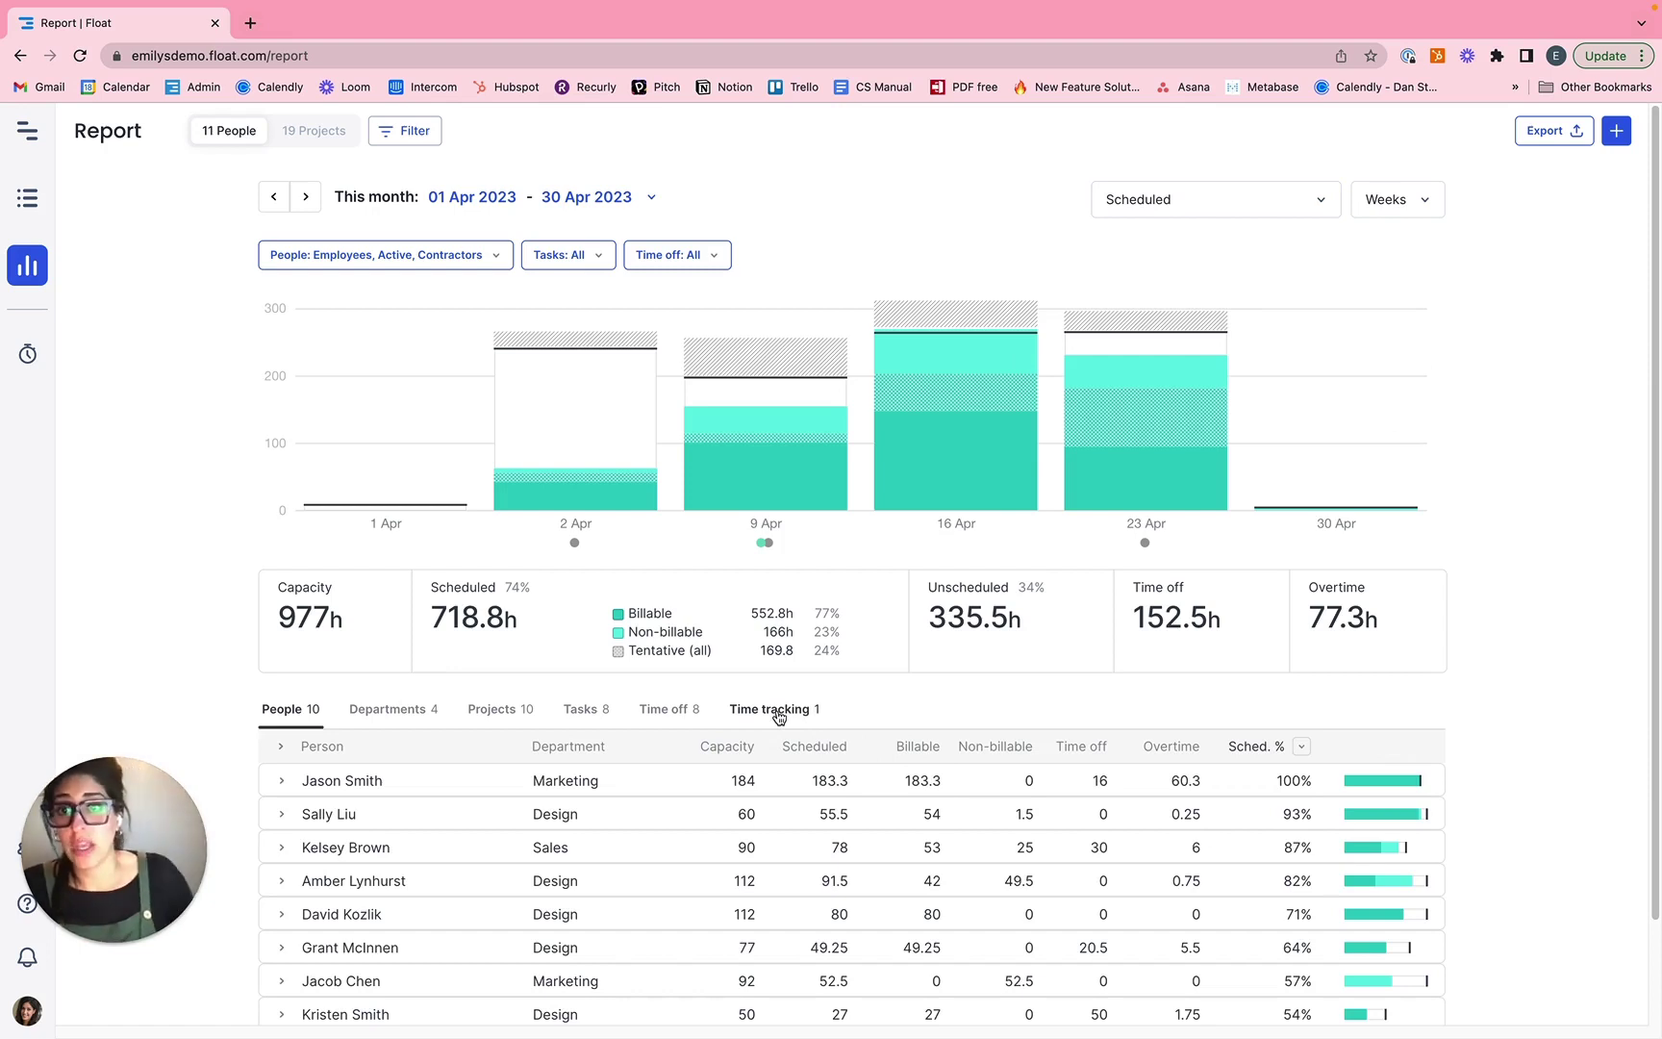
pyautogui.click(1545, 135)
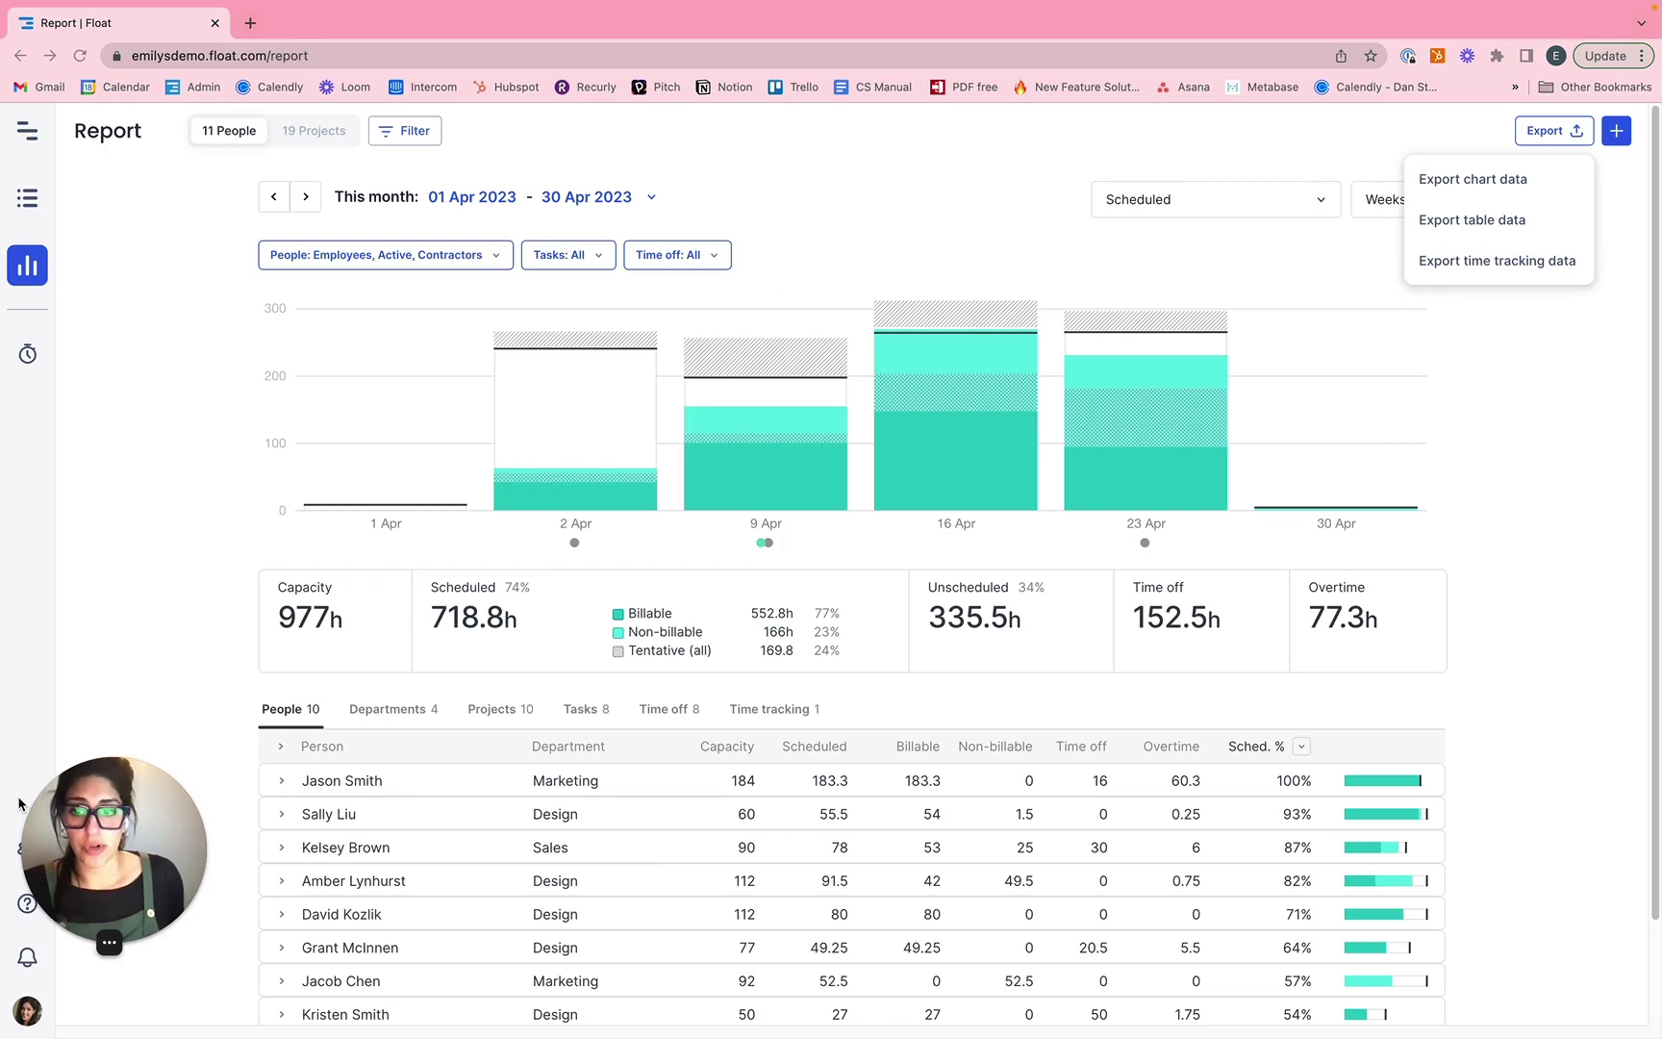
# Filter by a single person, then by the Marketing department, clearing each filter afterward.
pyautogui.click(350, 789)
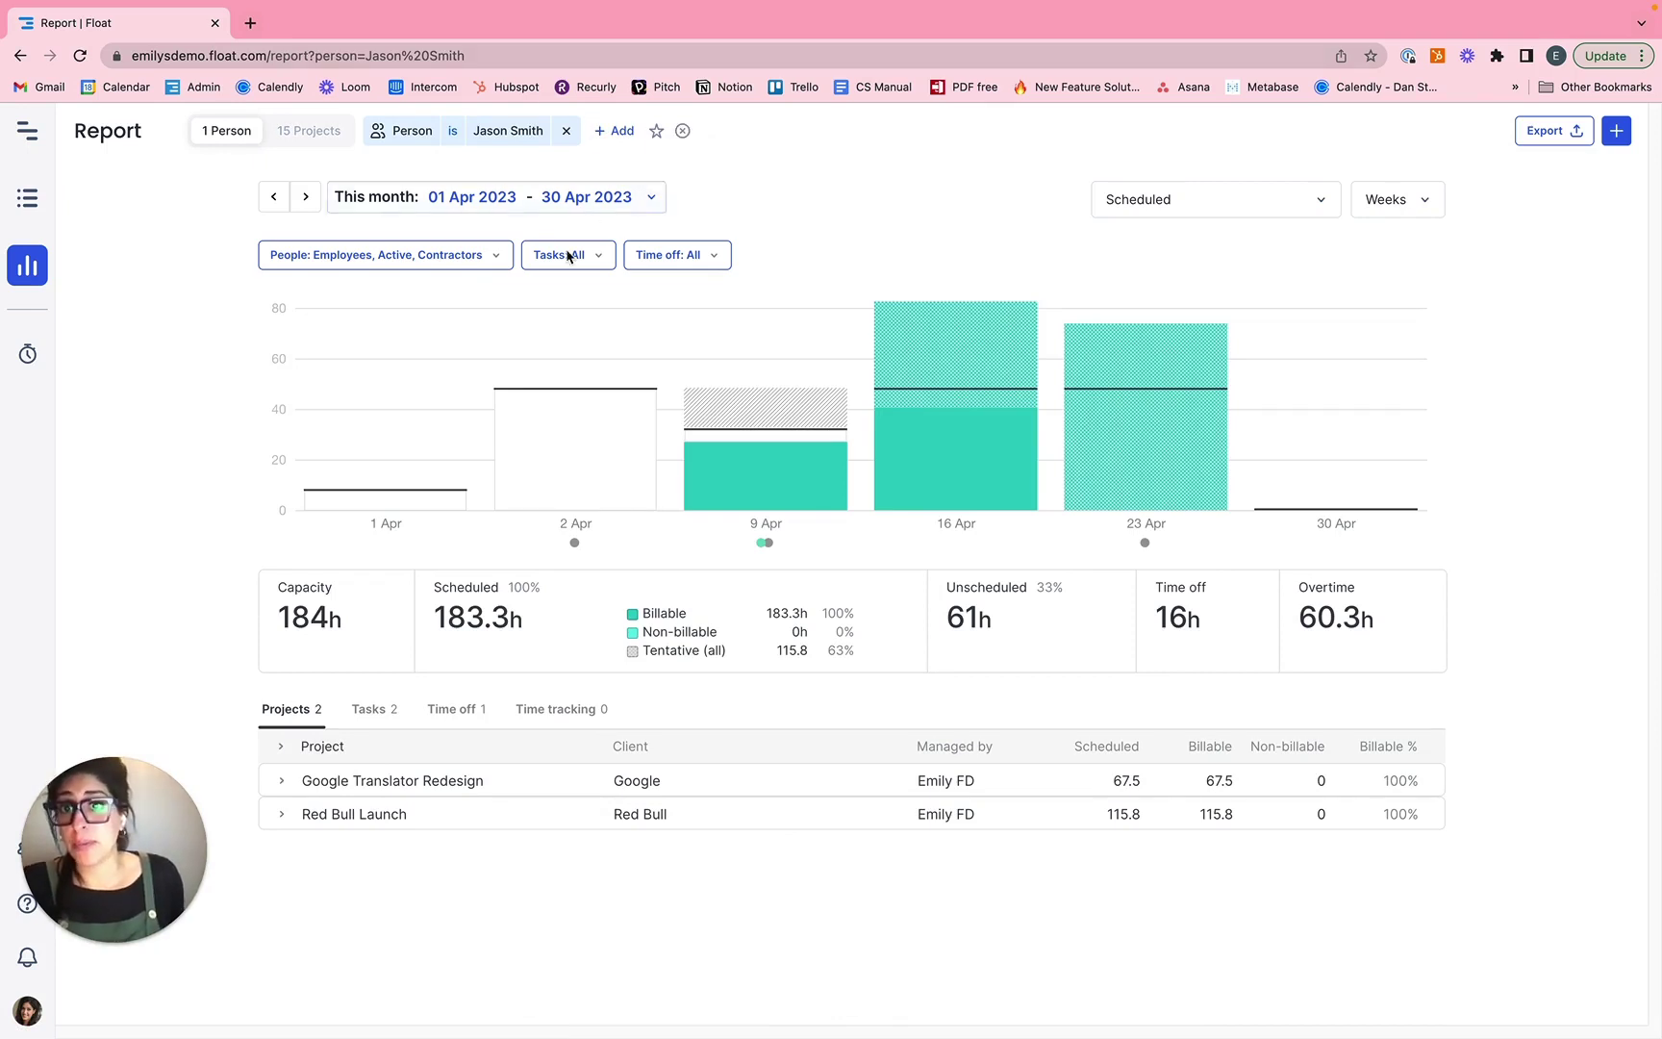
pyautogui.click(684, 132)
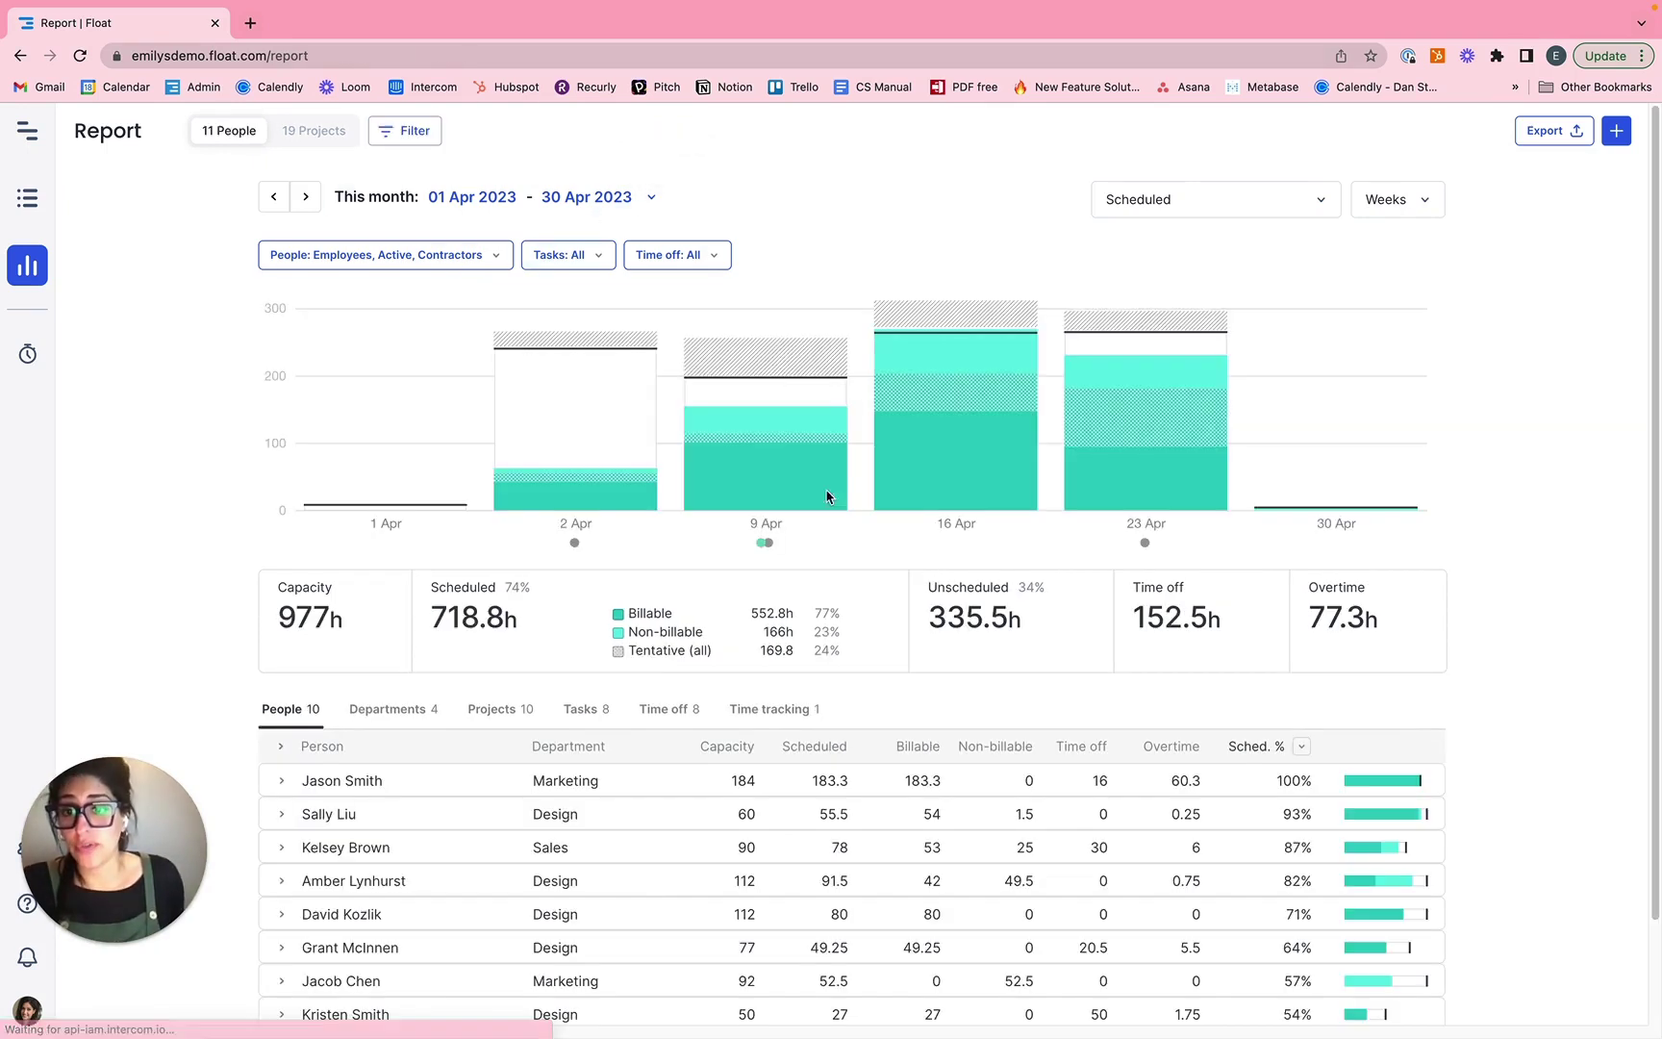
pyautogui.click(565, 781)
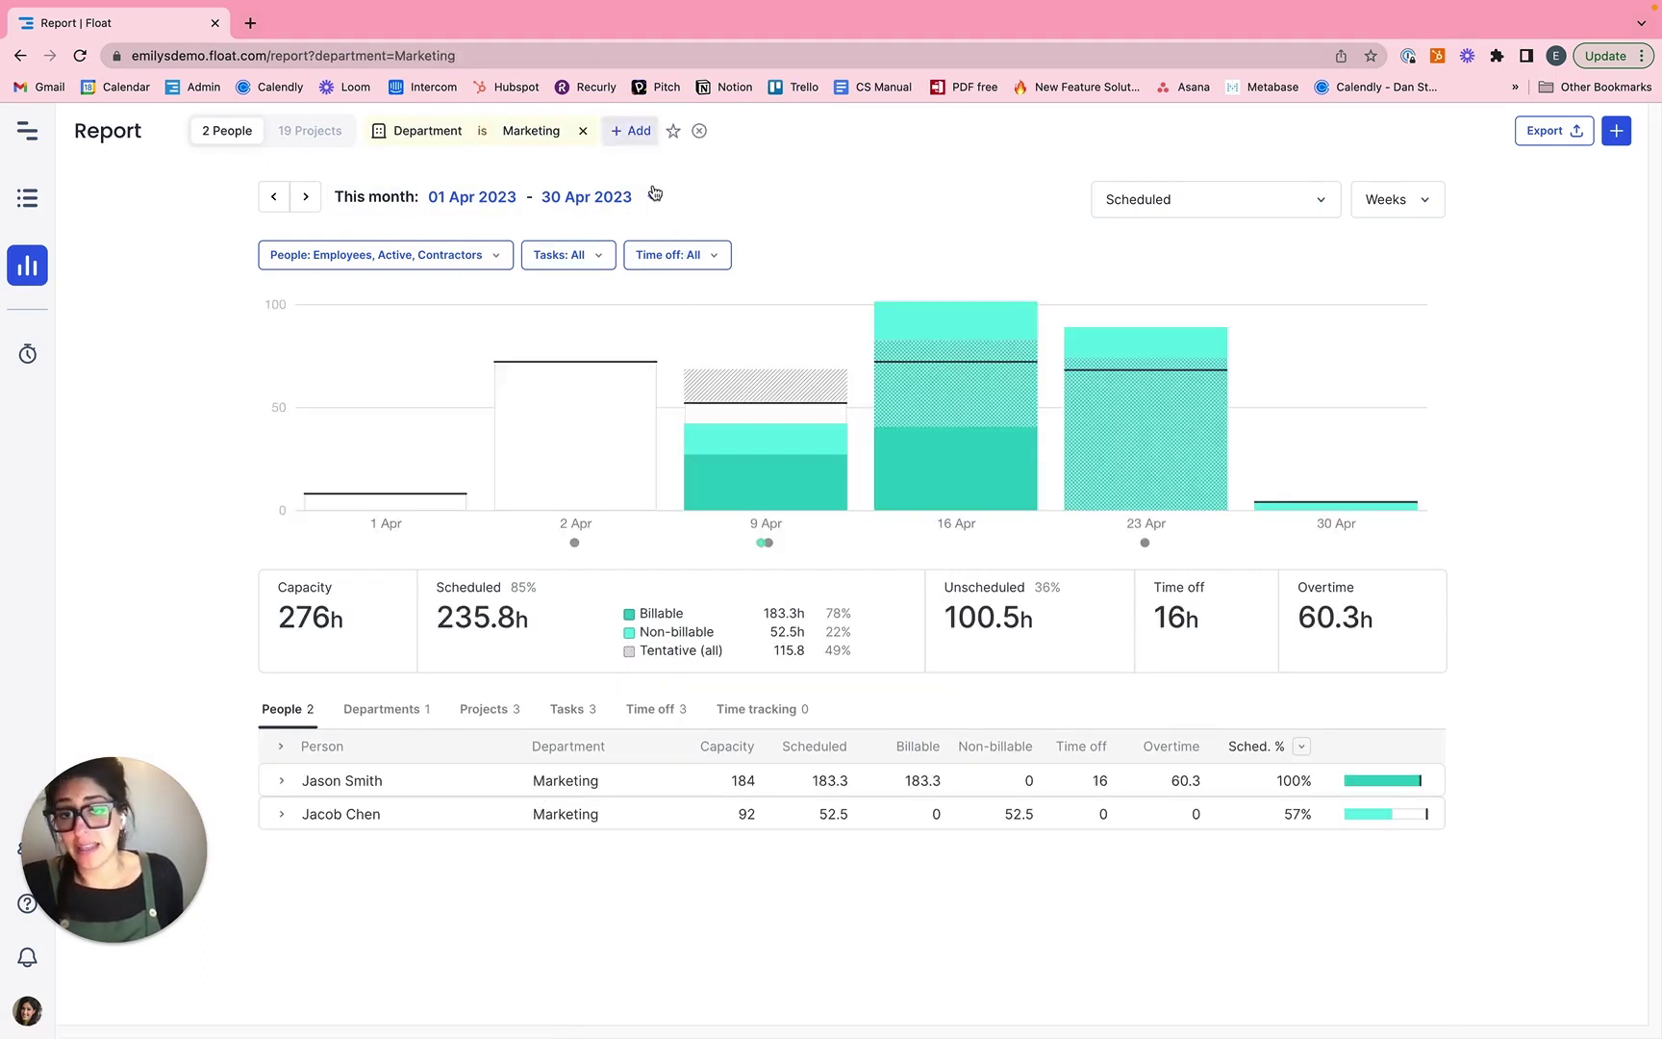
pyautogui.click(697, 134)
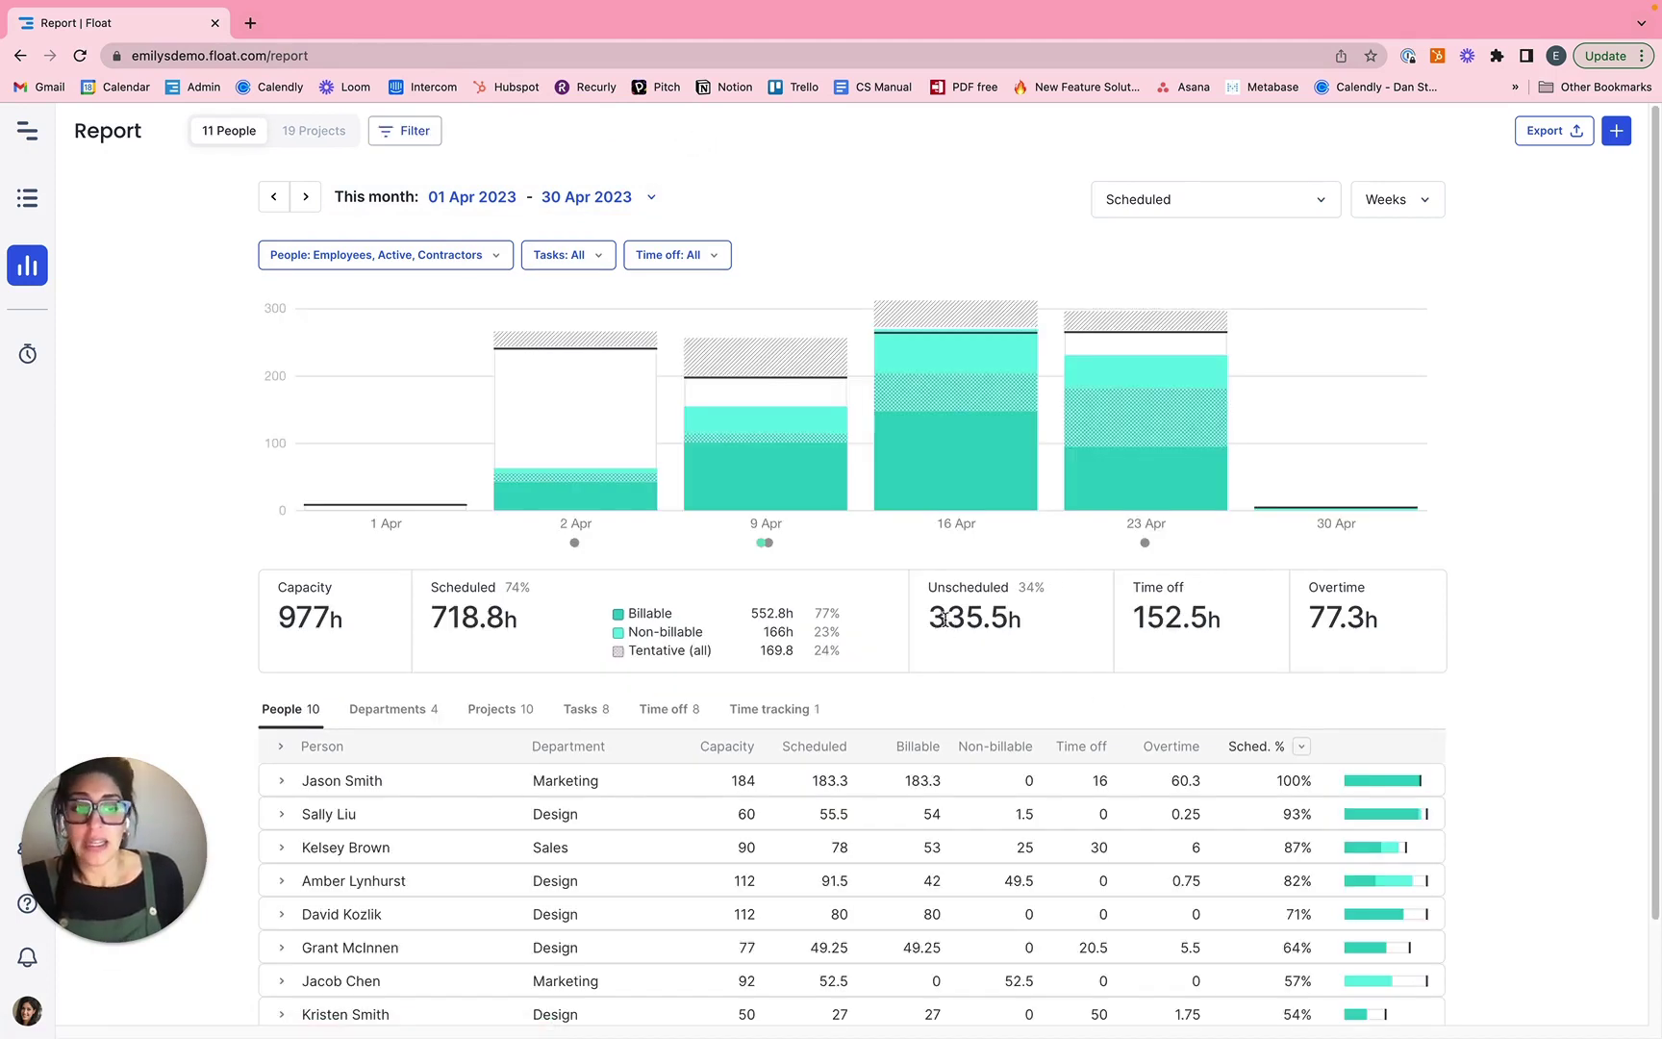
# Switch the unfiltered April report to the Projects breakdown.
pyautogui.click(293, 135)
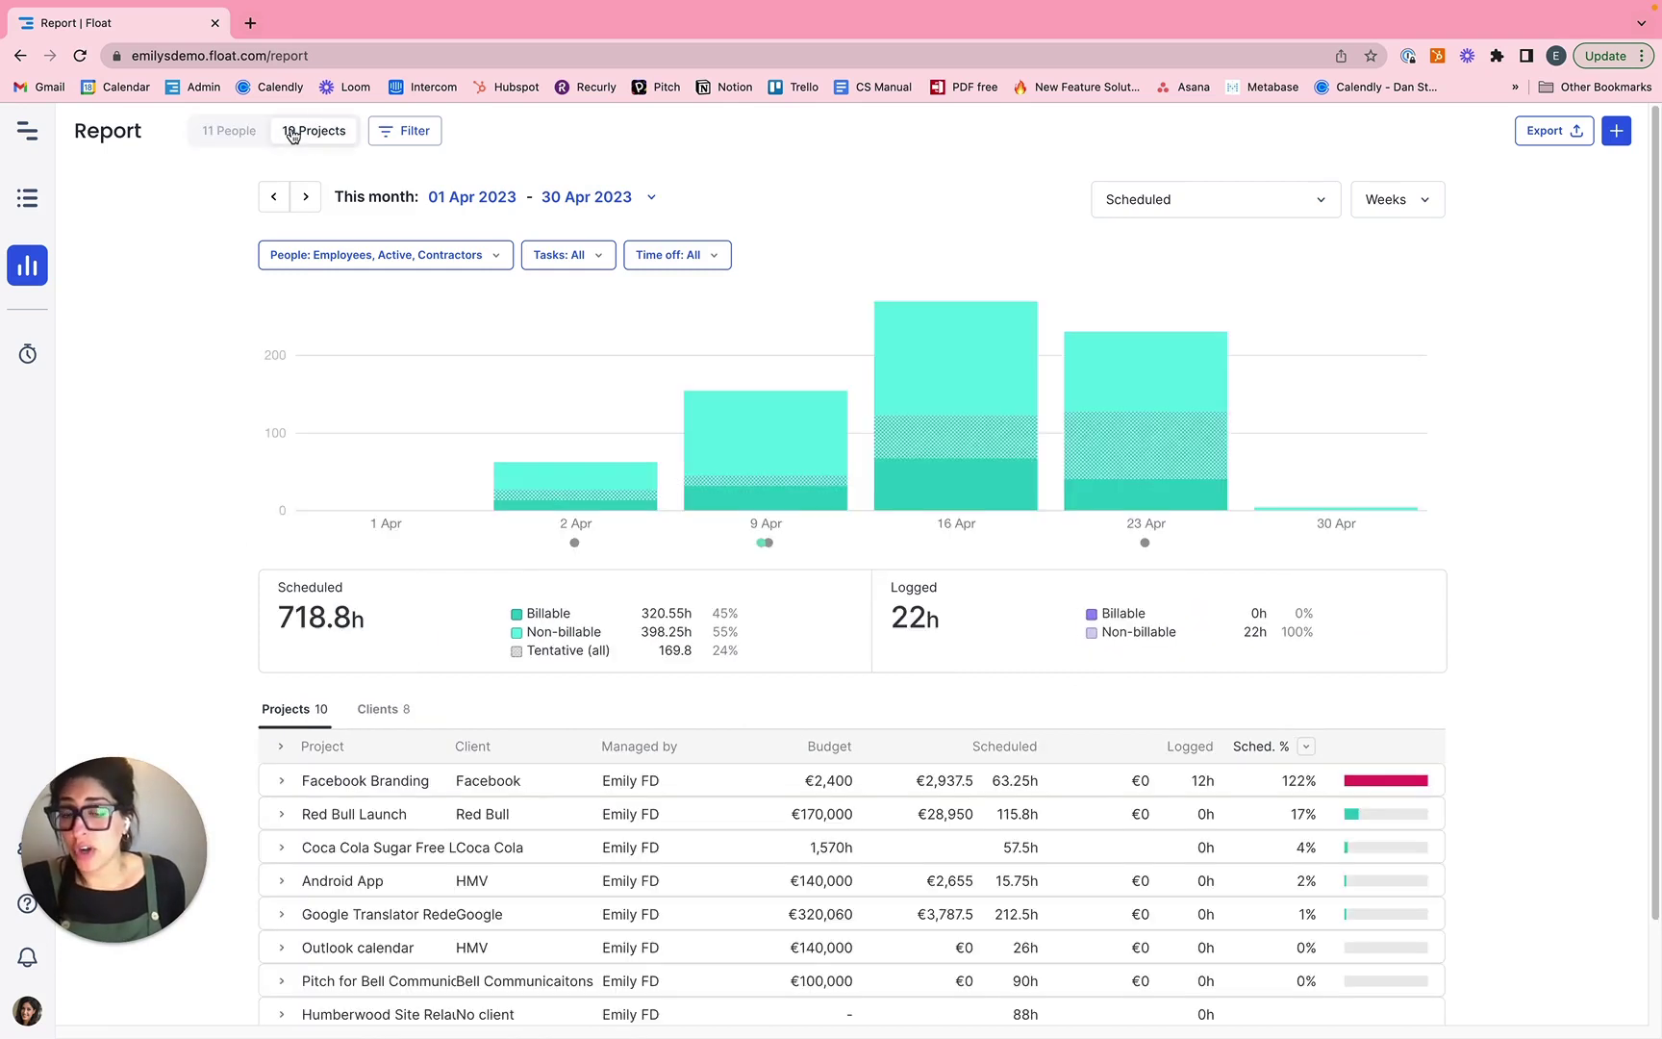
pyautogui.click(654, 204)
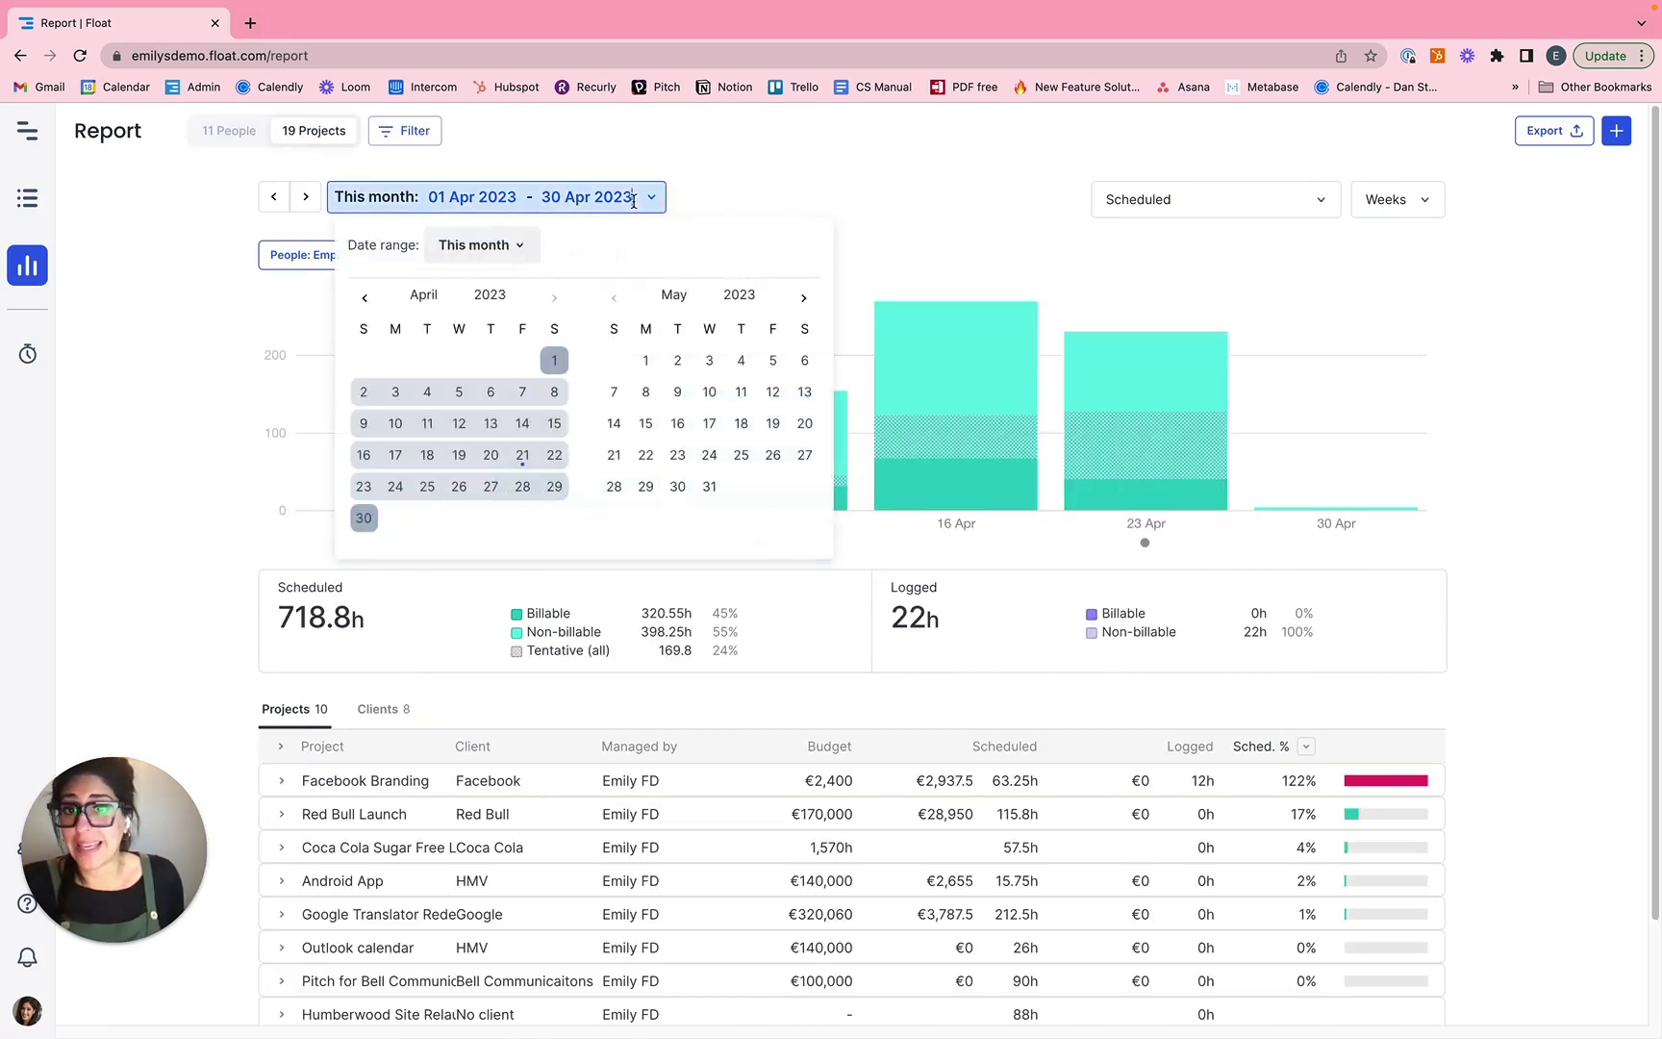
pyautogui.click(909, 154)
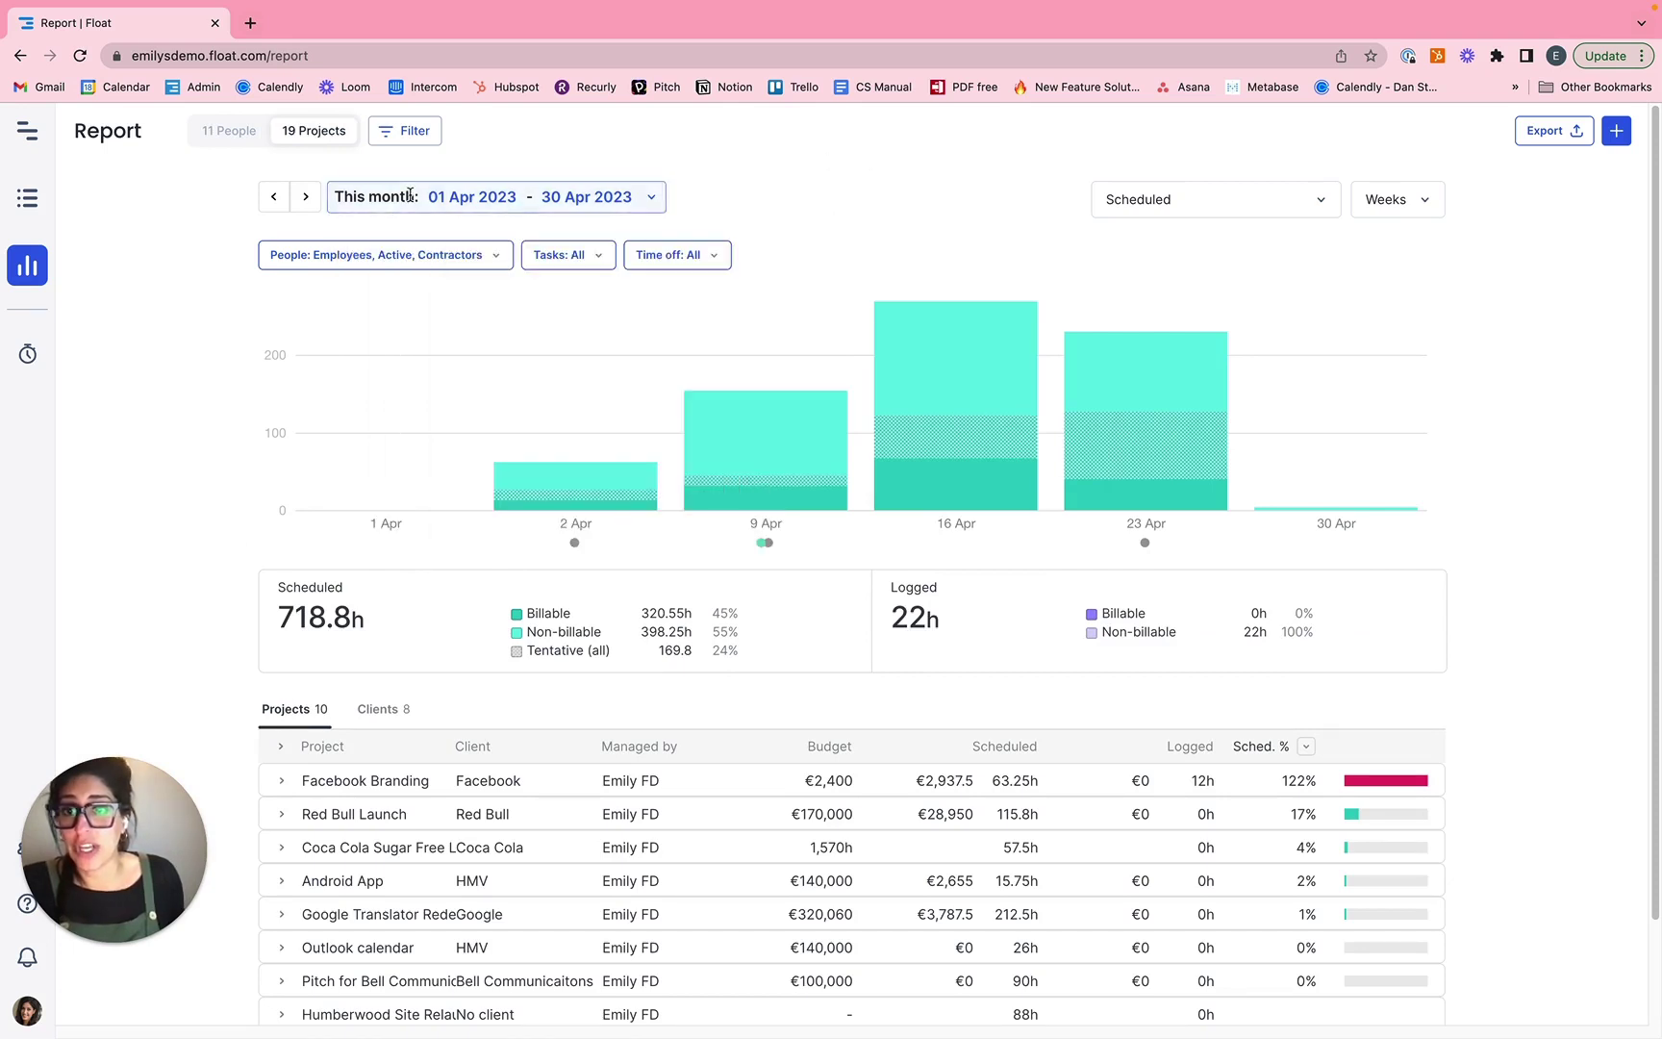
# Tick Placeholders in the people type filter, raising scheduled hours to 787.05h.
pyautogui.click(372, 271)
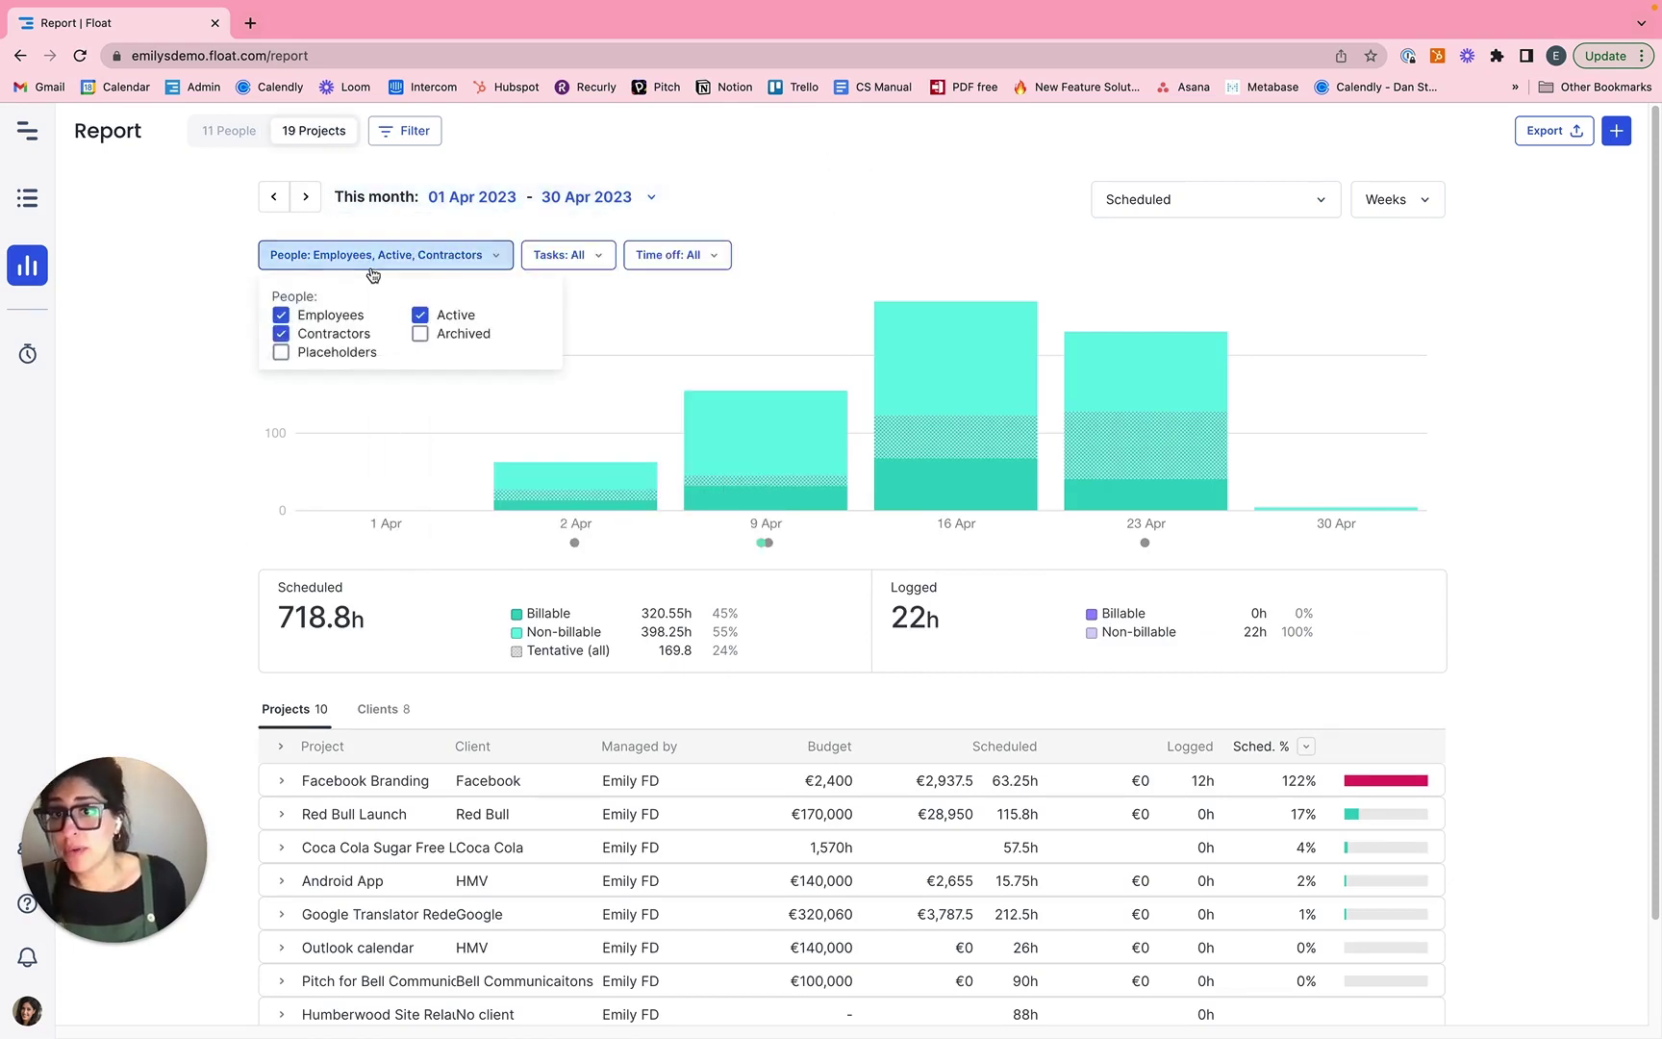
pyautogui.moveTo(394, 437)
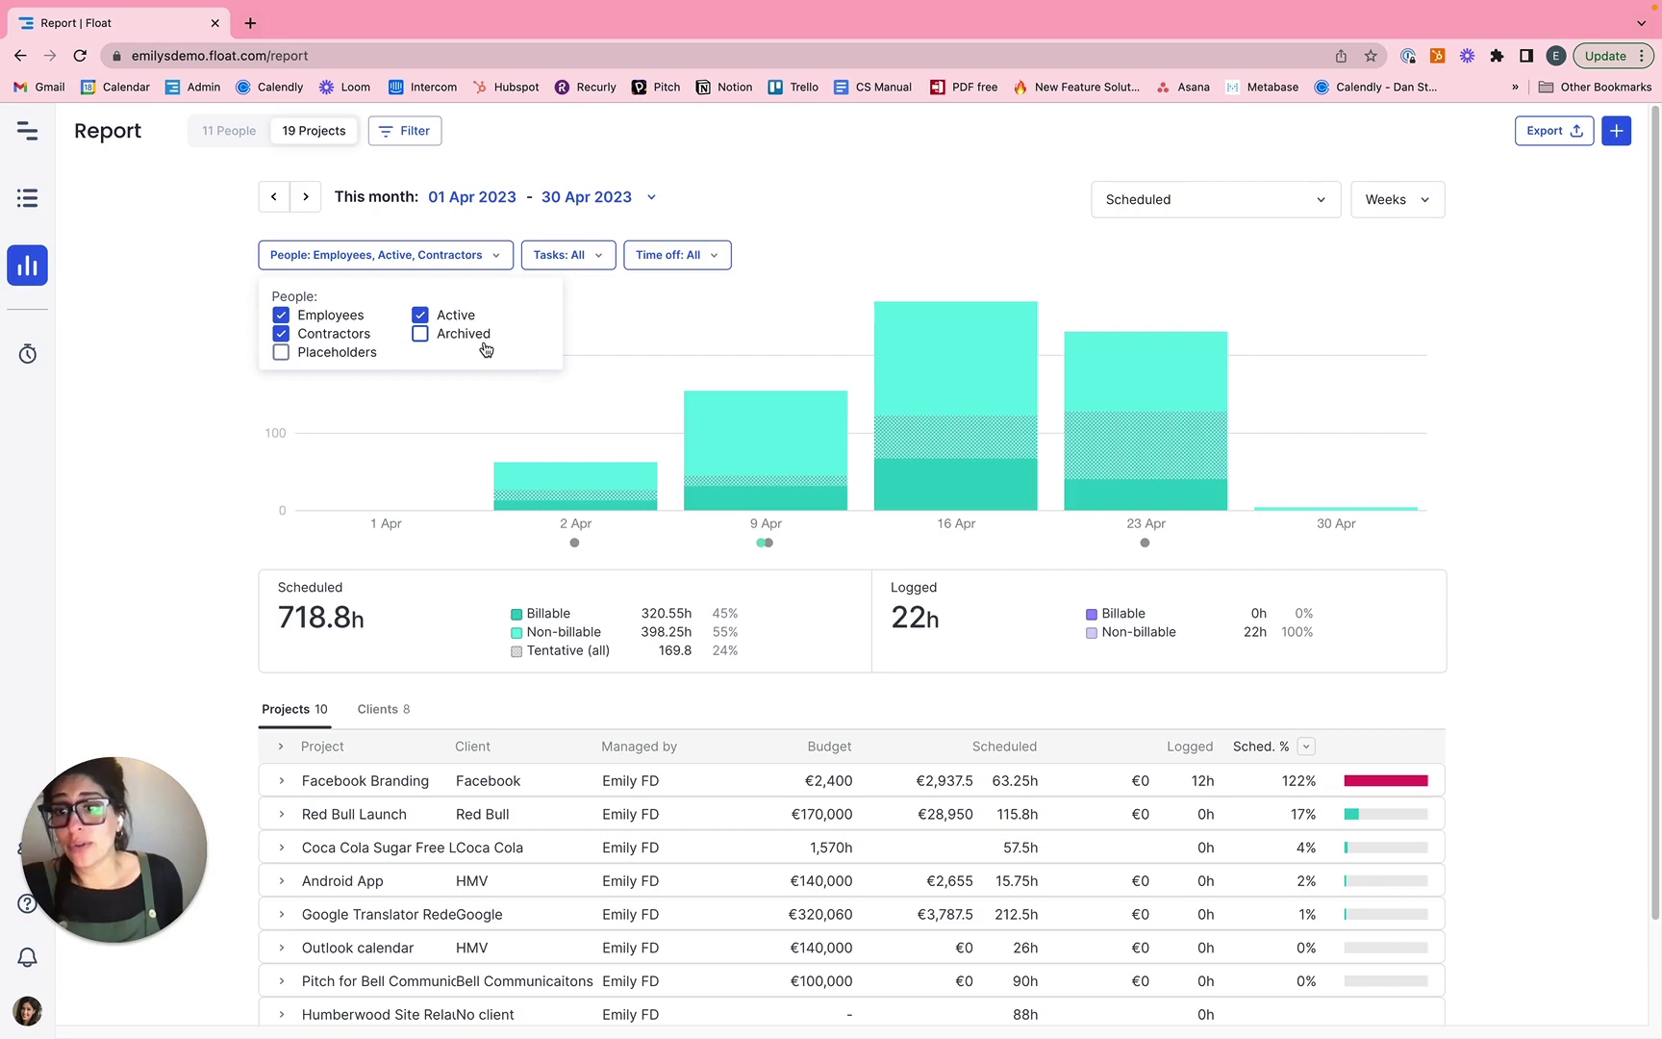
pyautogui.click(372, 358)
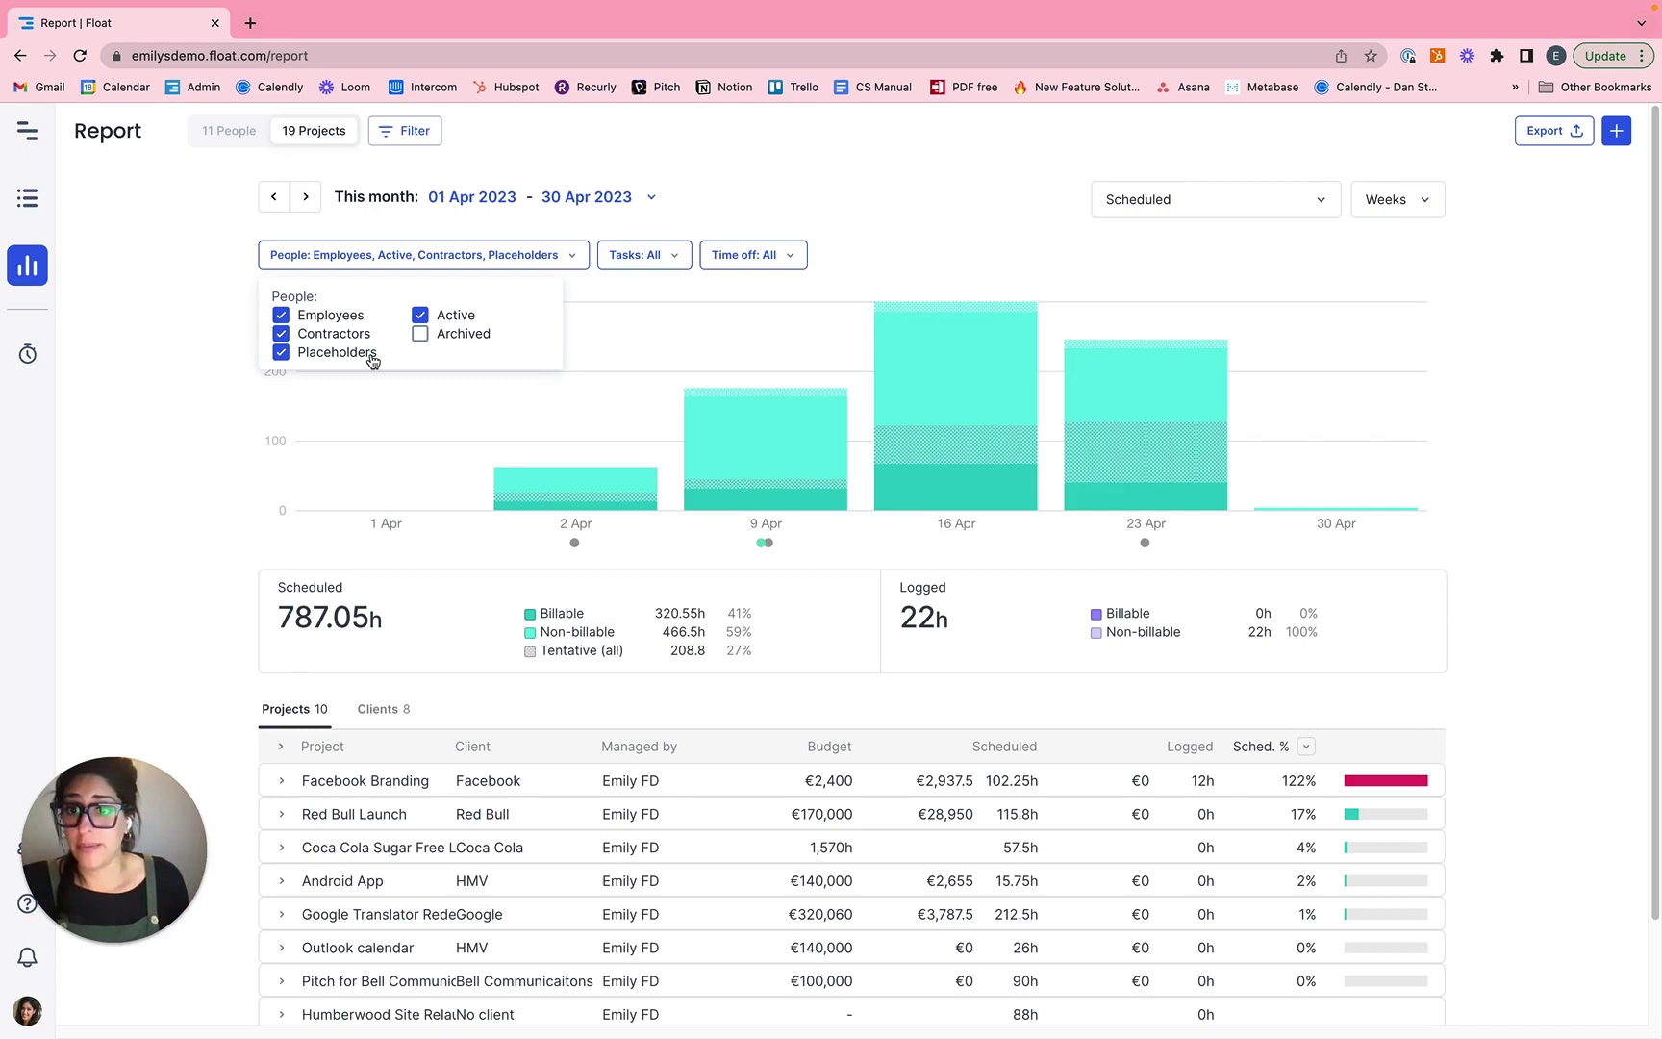
# Review the task status and time off status filter options without changing them.
pyautogui.click(205, 384)
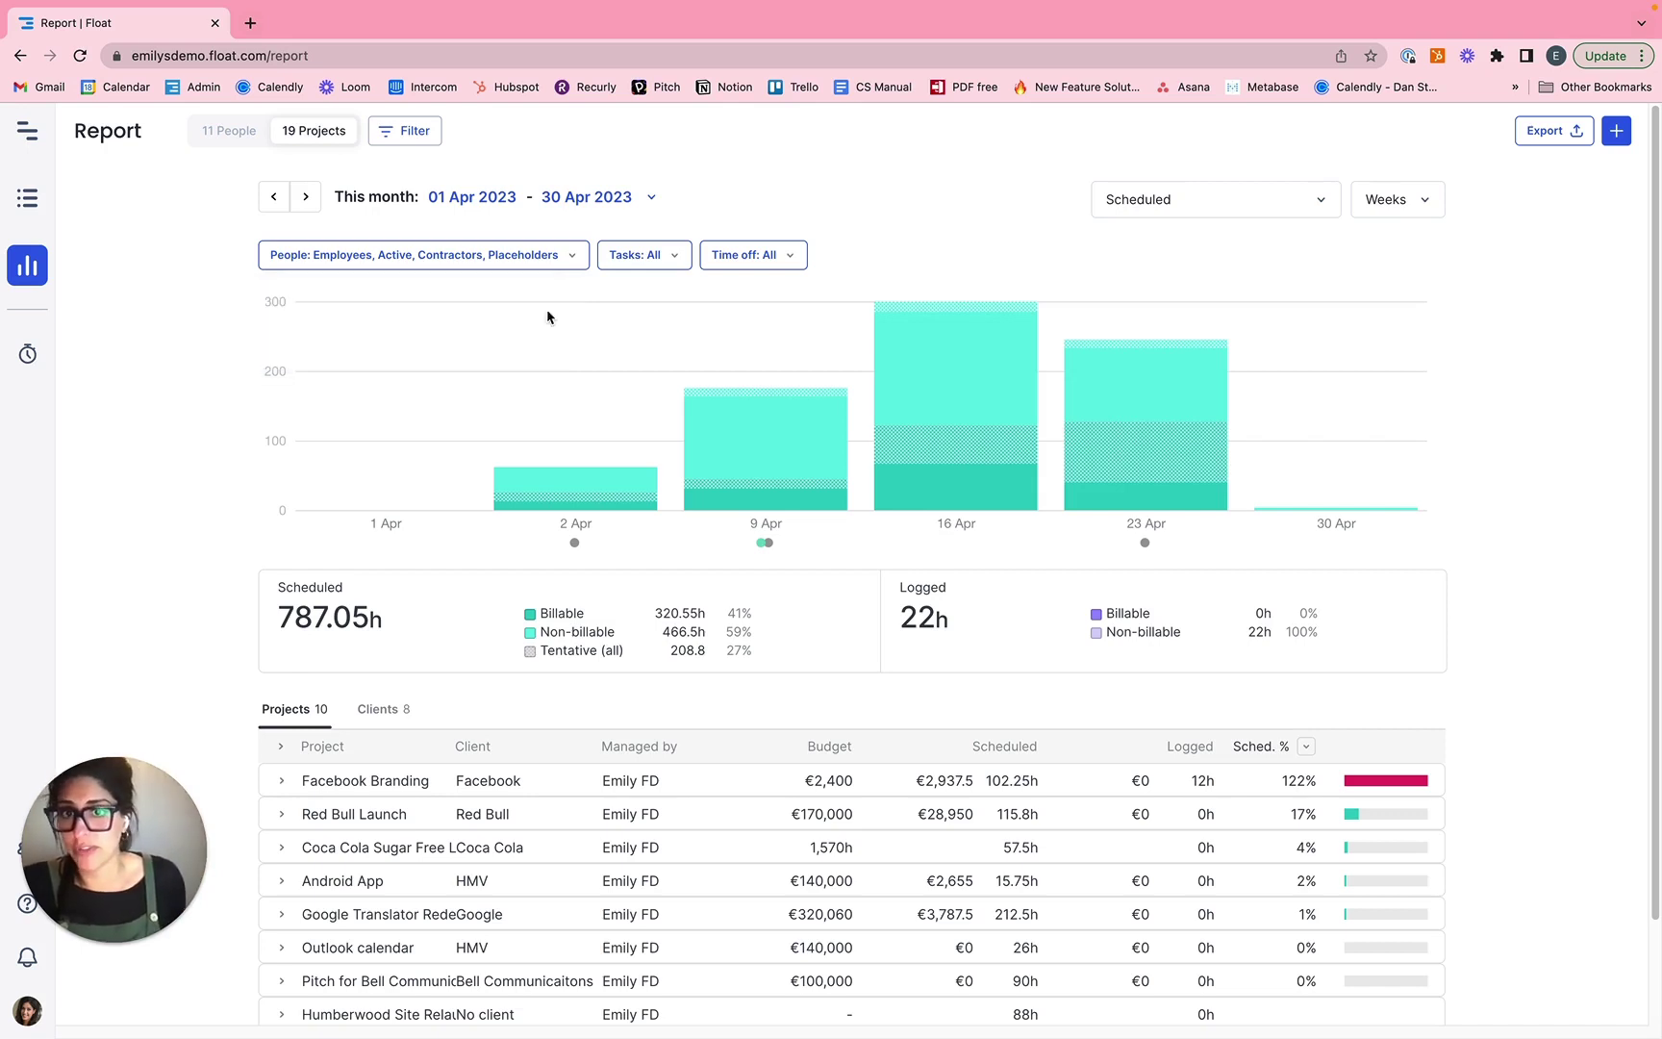
pyautogui.click(645, 257)
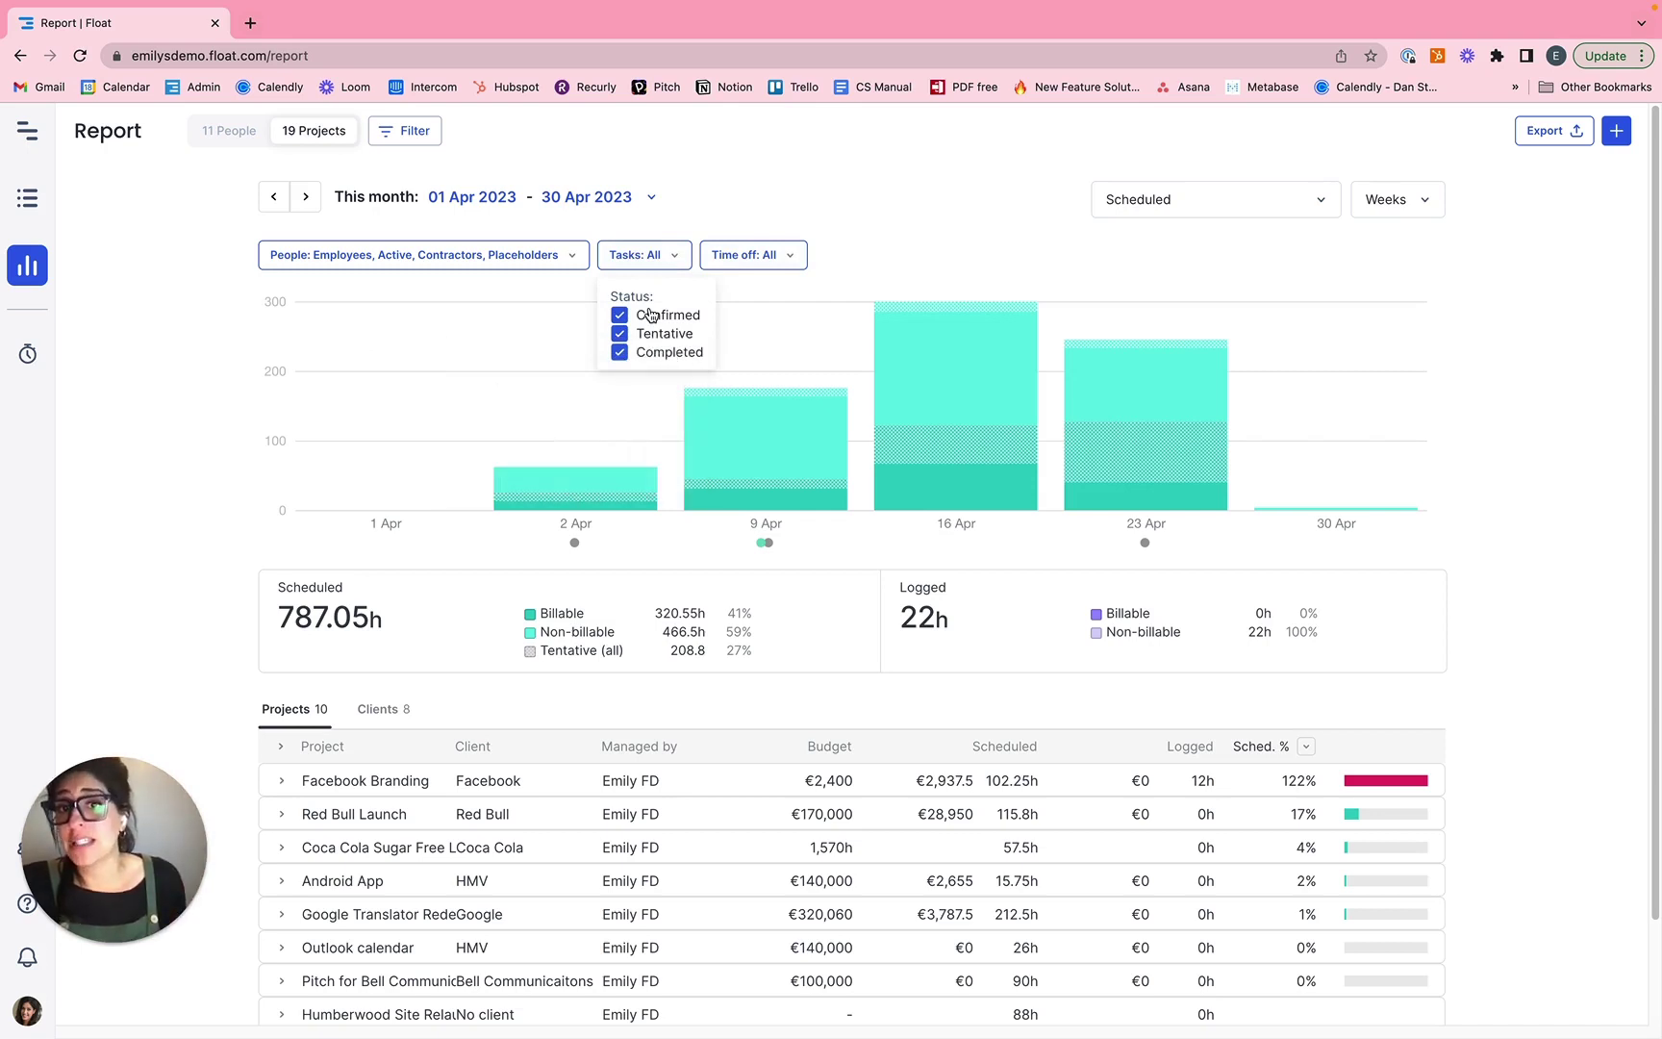
pyautogui.click(775, 265)
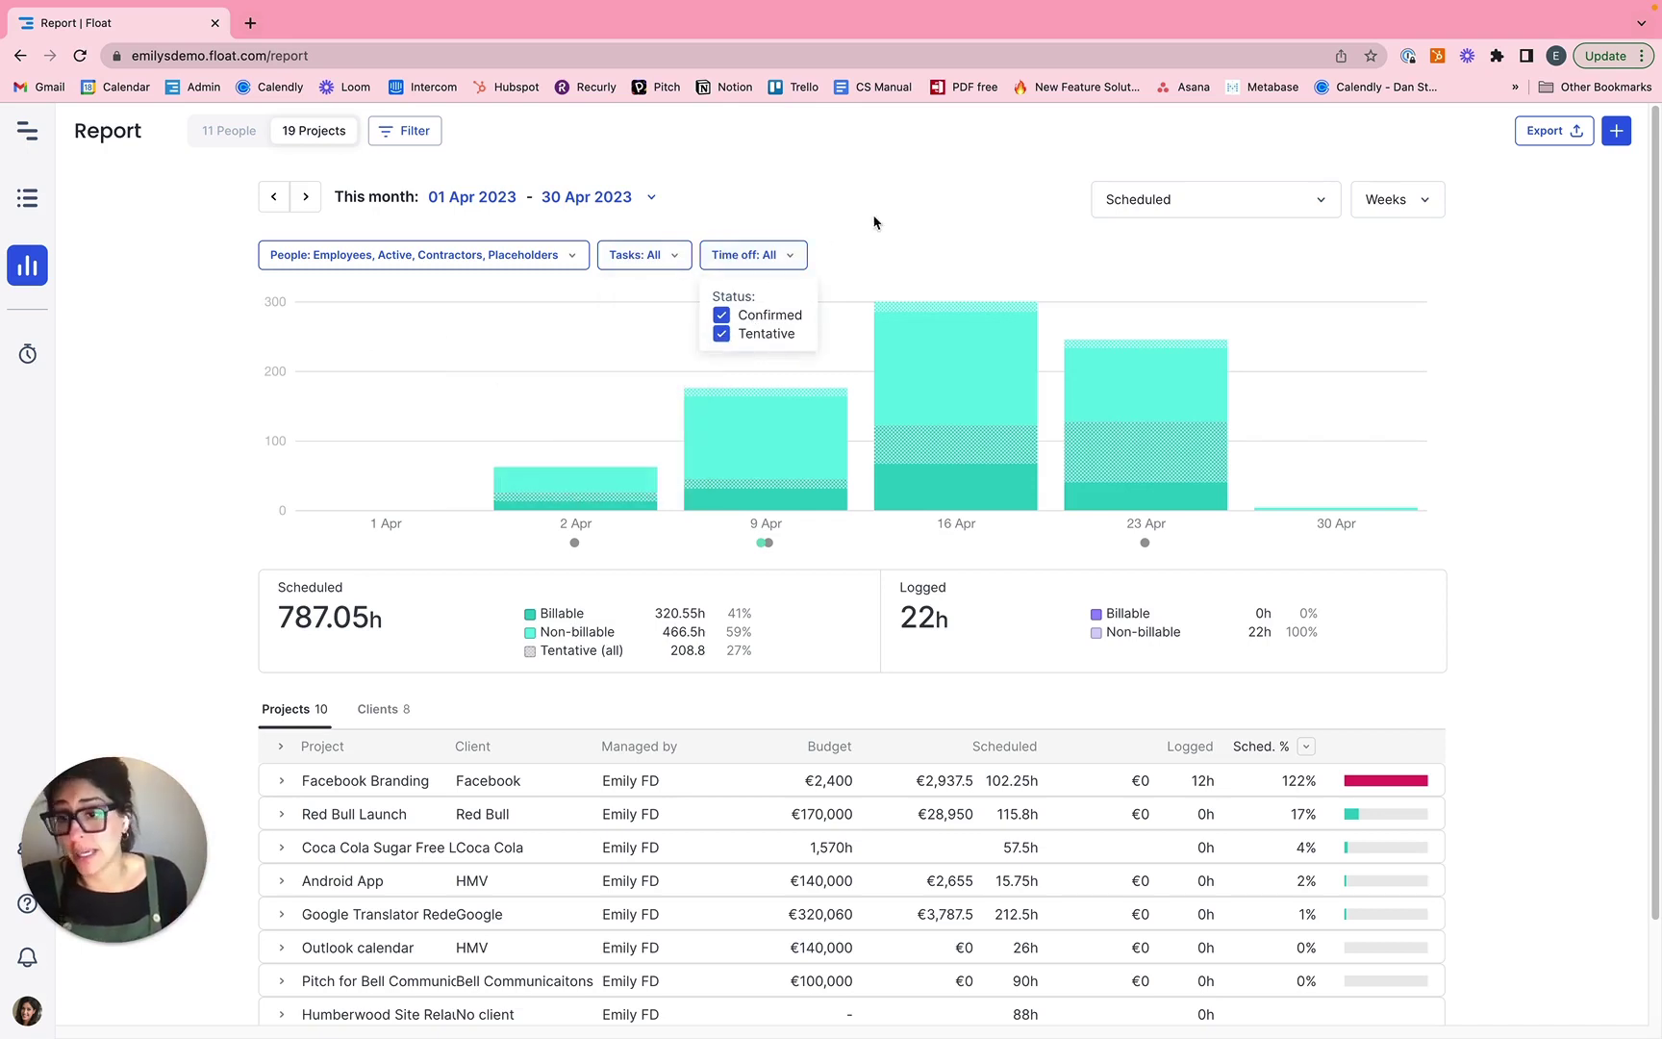
pyautogui.click(923, 208)
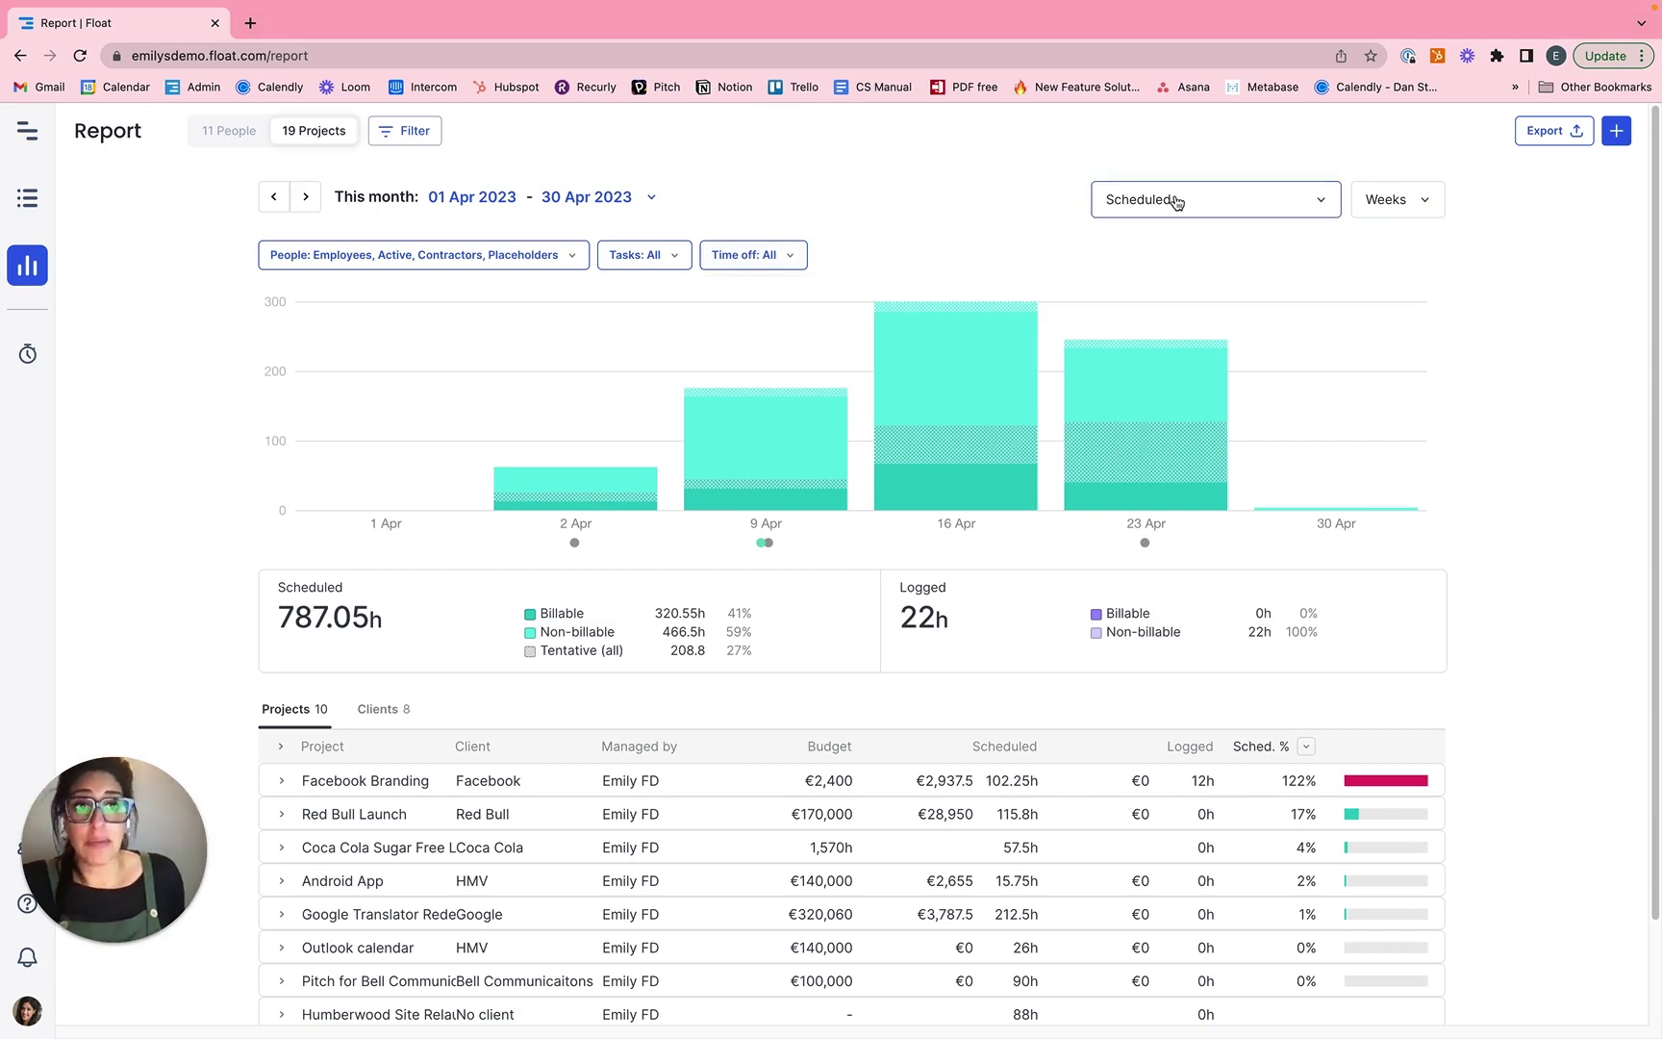
# Group the April project chart by days instead of weeks.
pyautogui.click(1382, 200)
pyautogui.click(1388, 243)
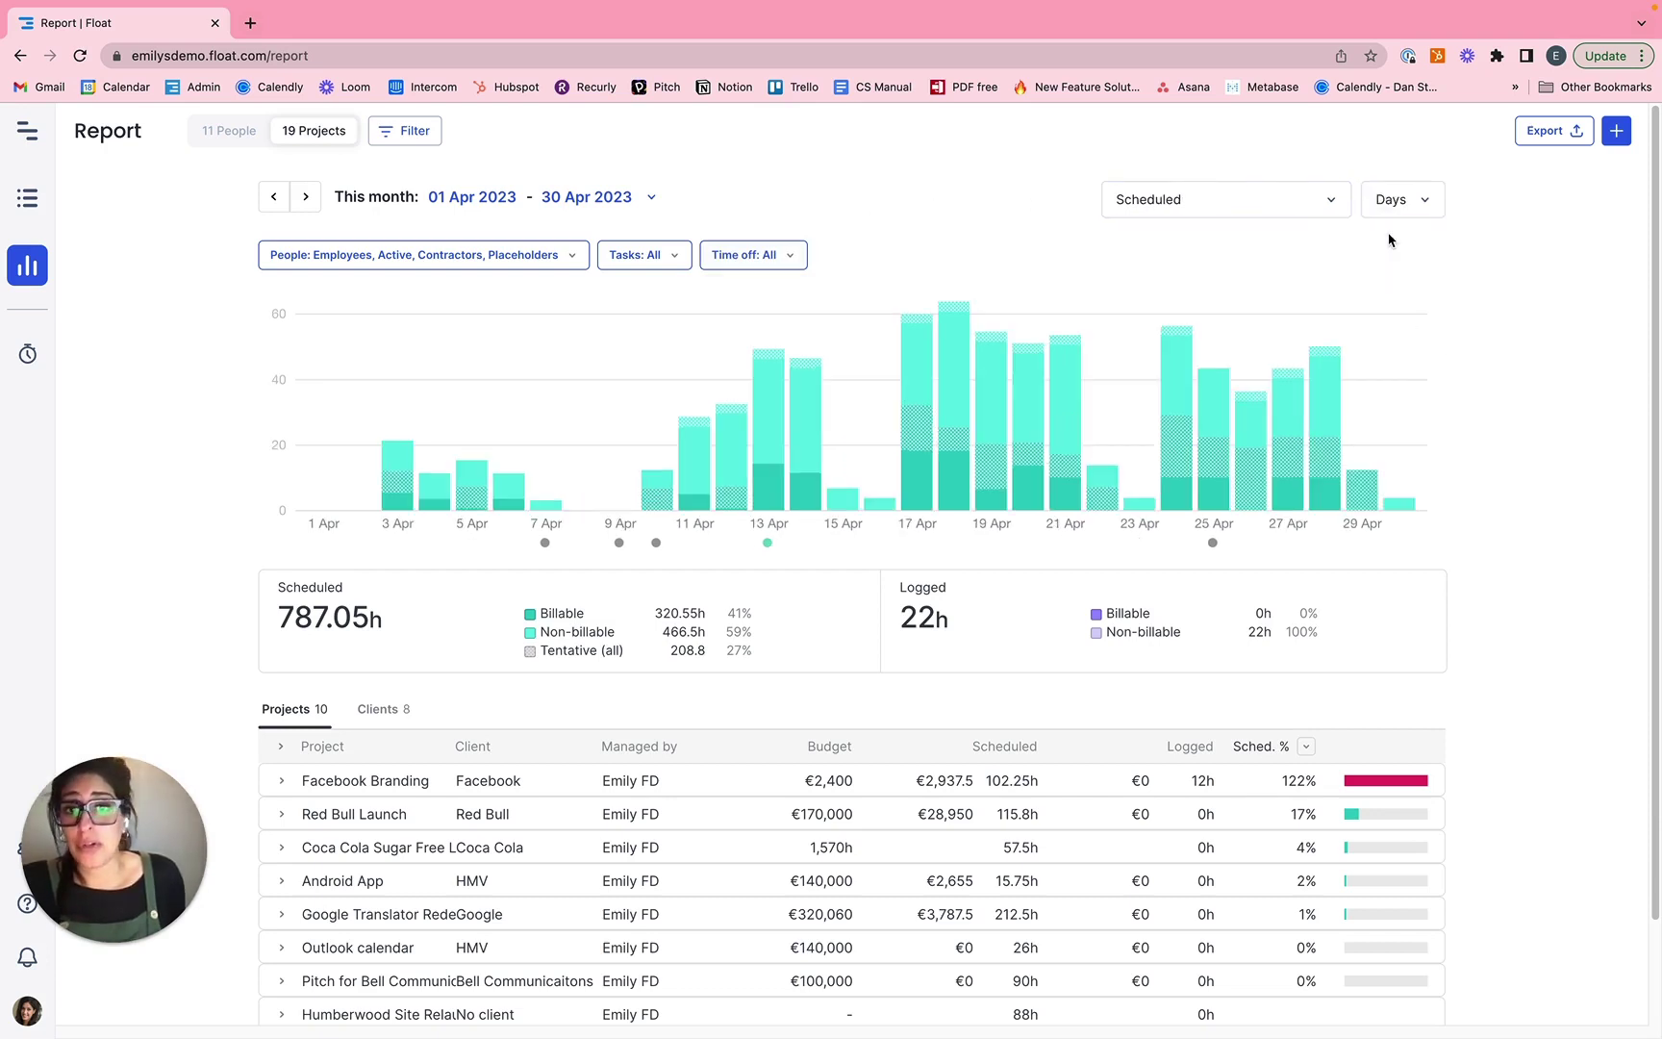
pyautogui.scroll(-2, 620, 914)
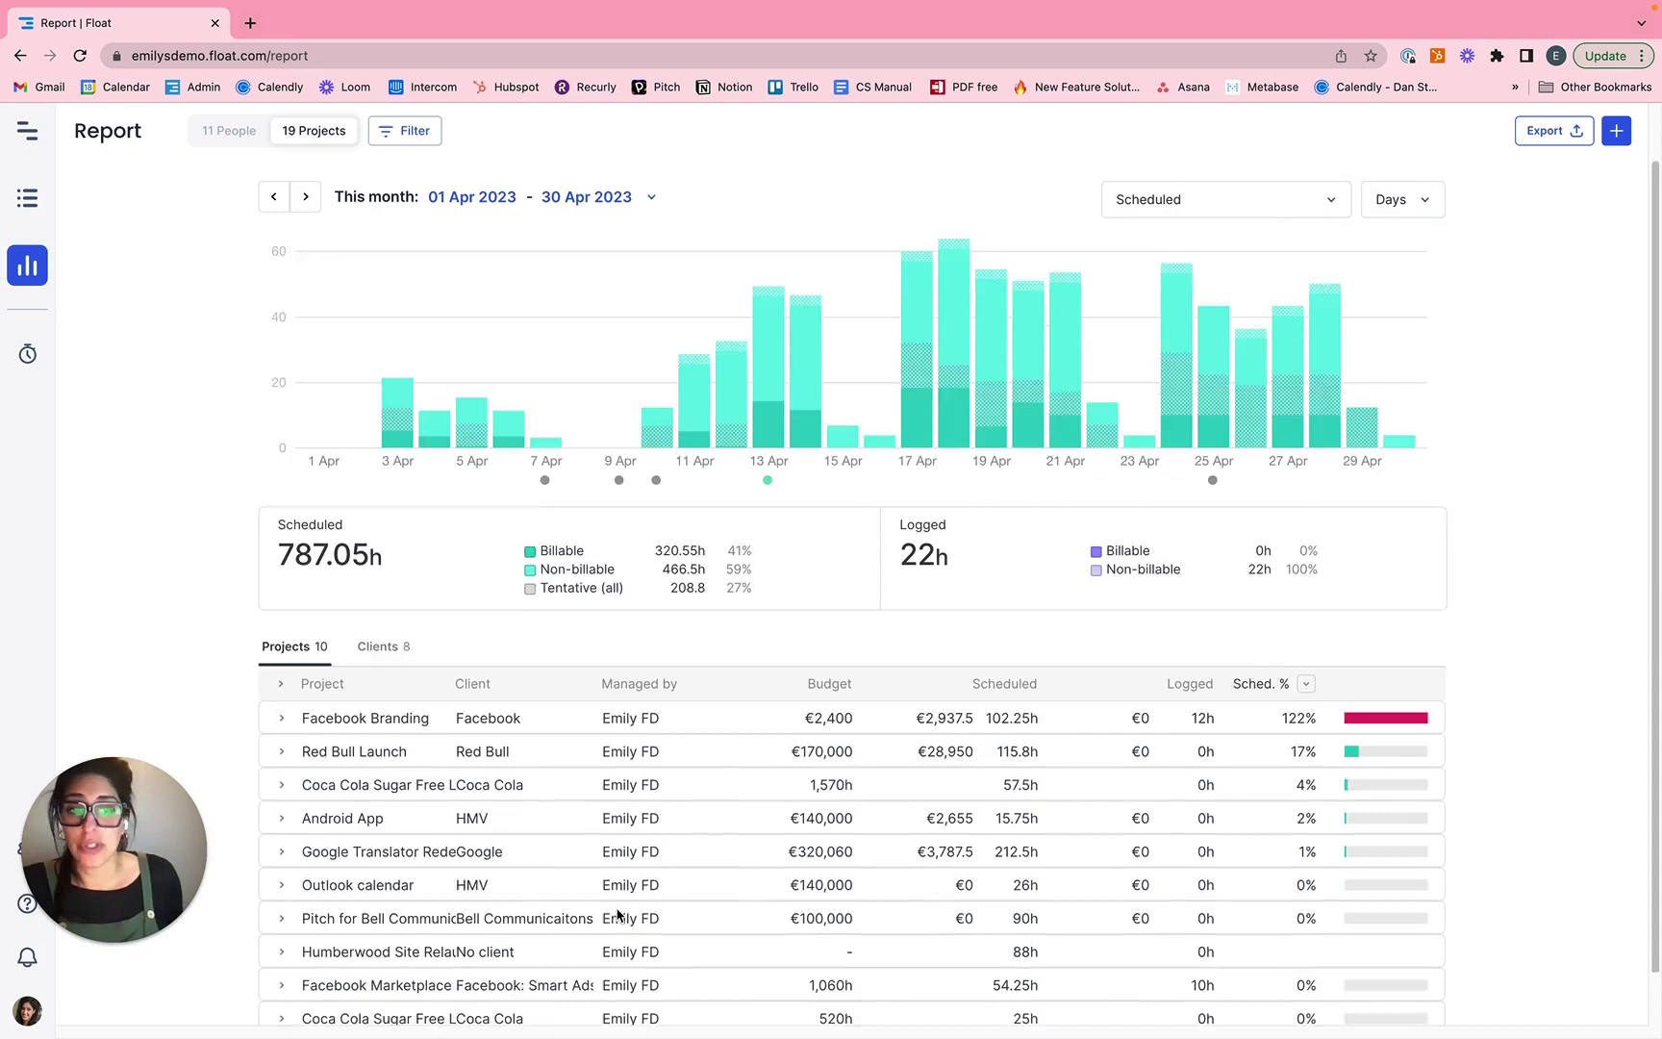
pyautogui.scroll(2, 621, 914)
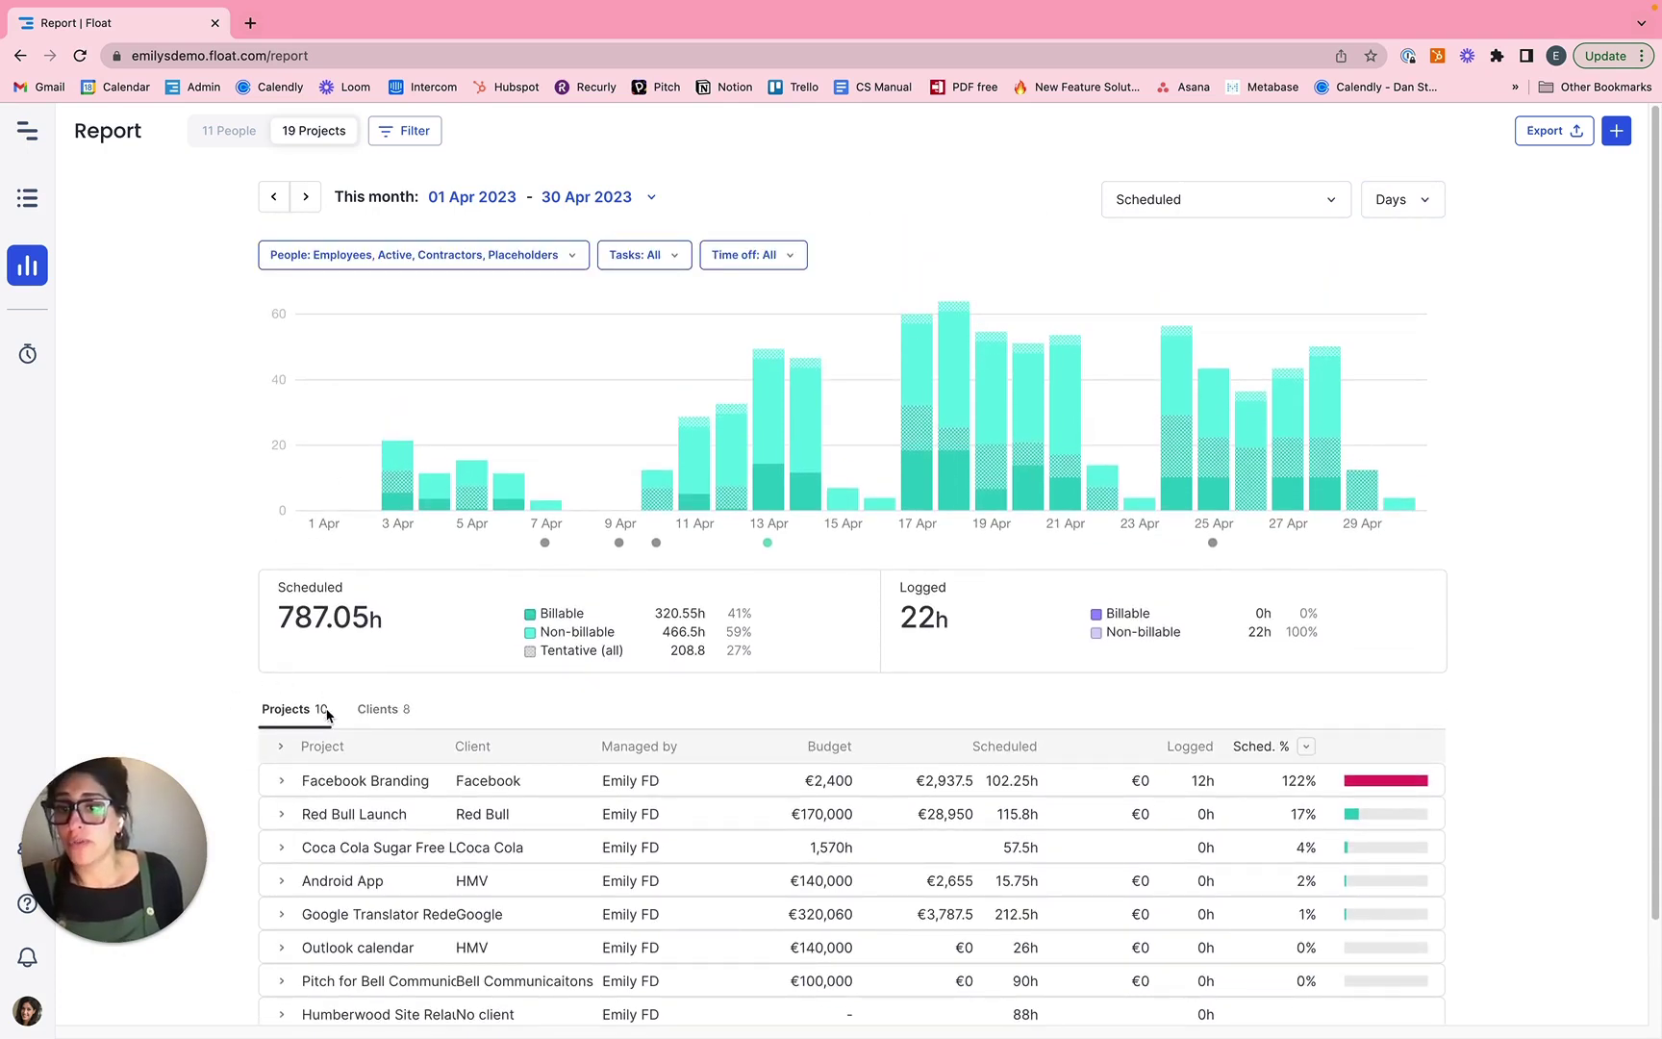
# Switch the table to the 8 clients, then expand and collapse the Bell Communicaitons and Coca Cola rows.
pyautogui.click(394, 714)
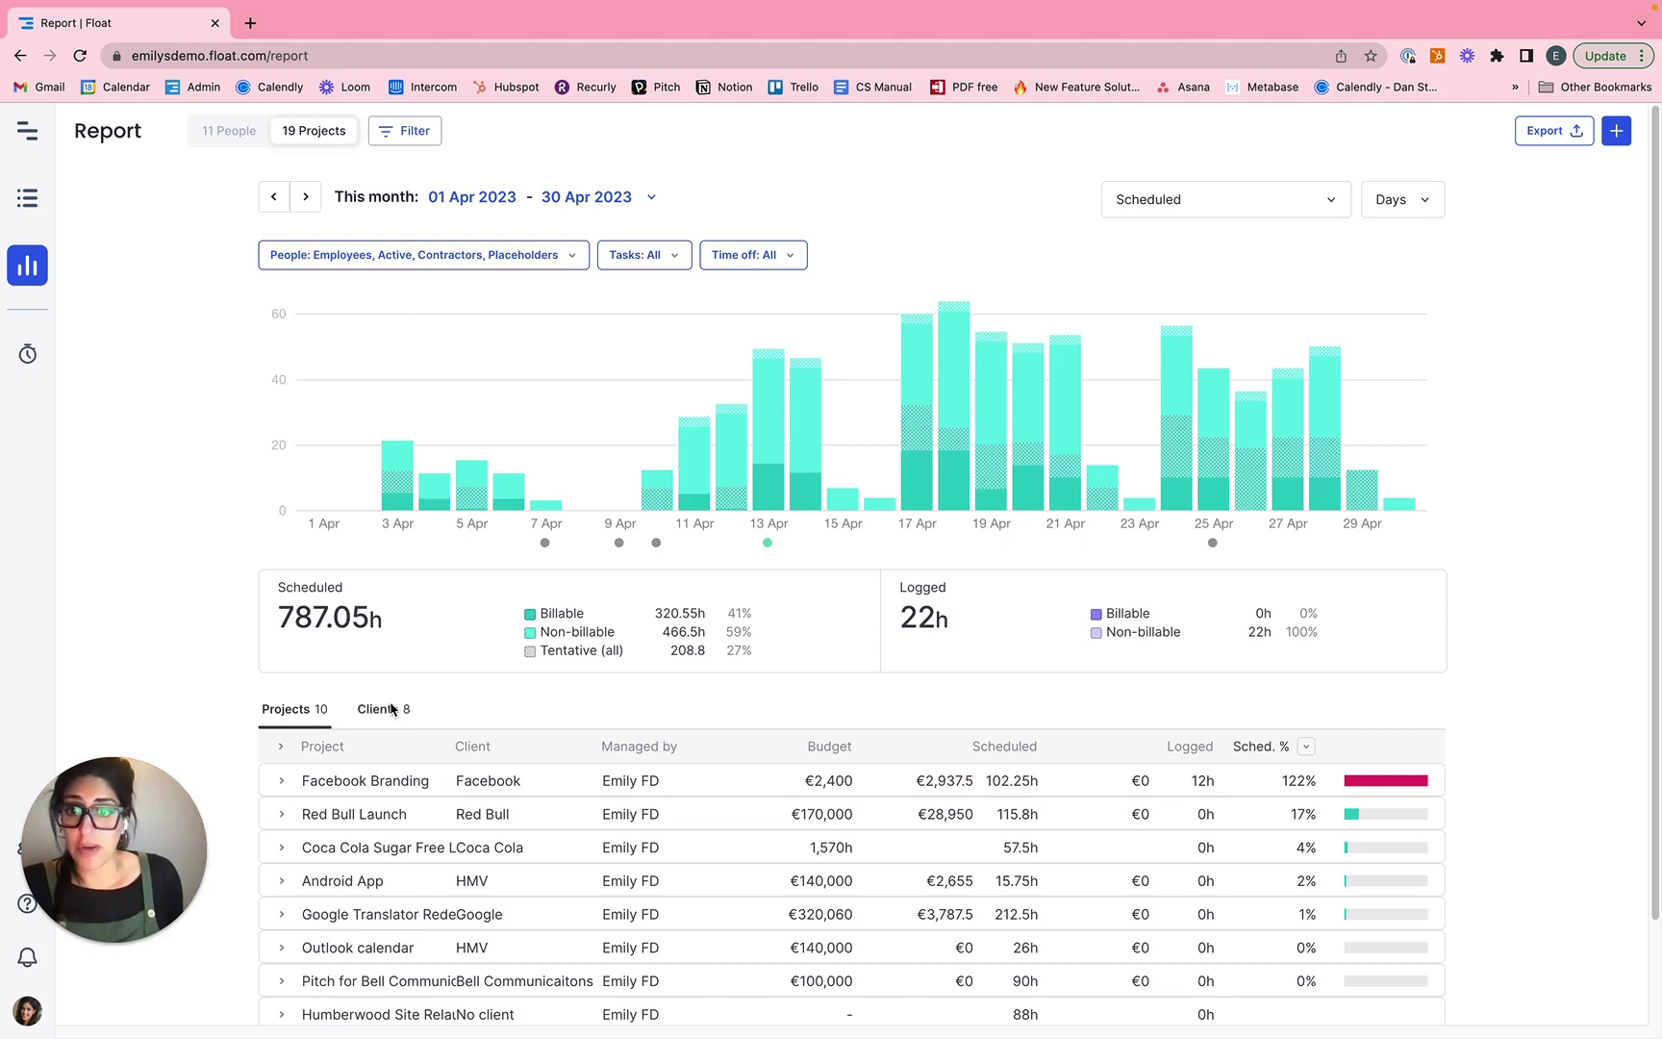
pyautogui.click(283, 781)
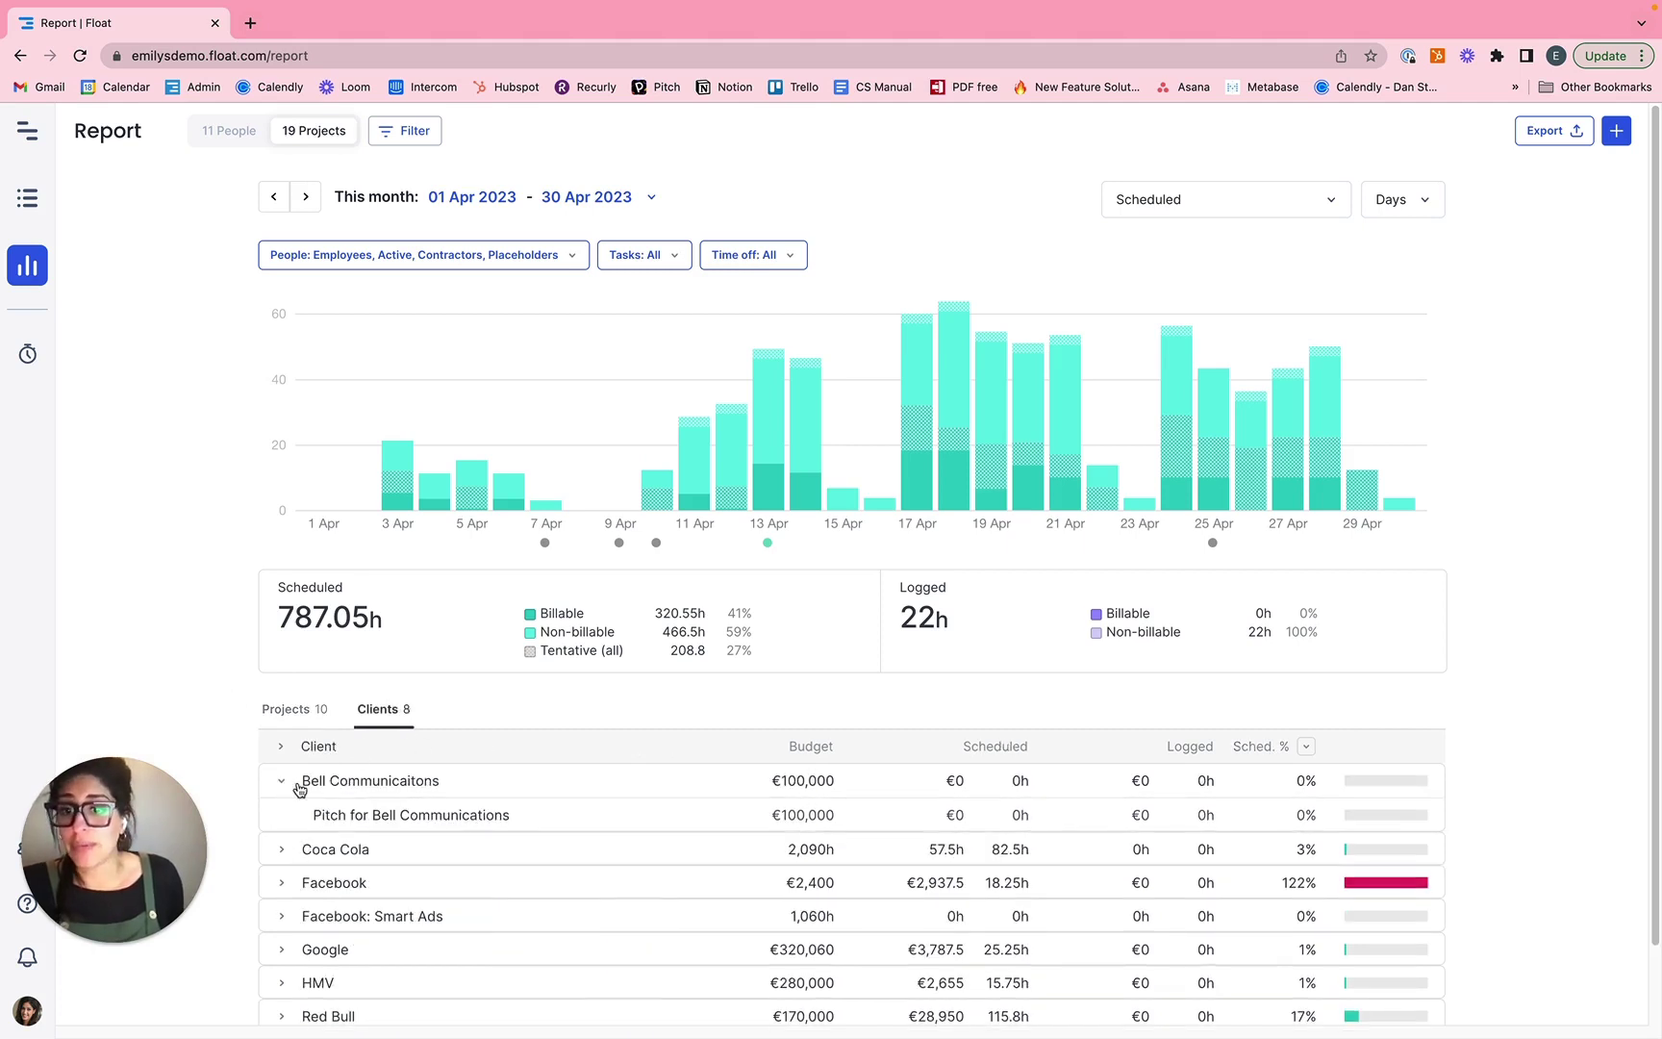
pyautogui.click(293, 782)
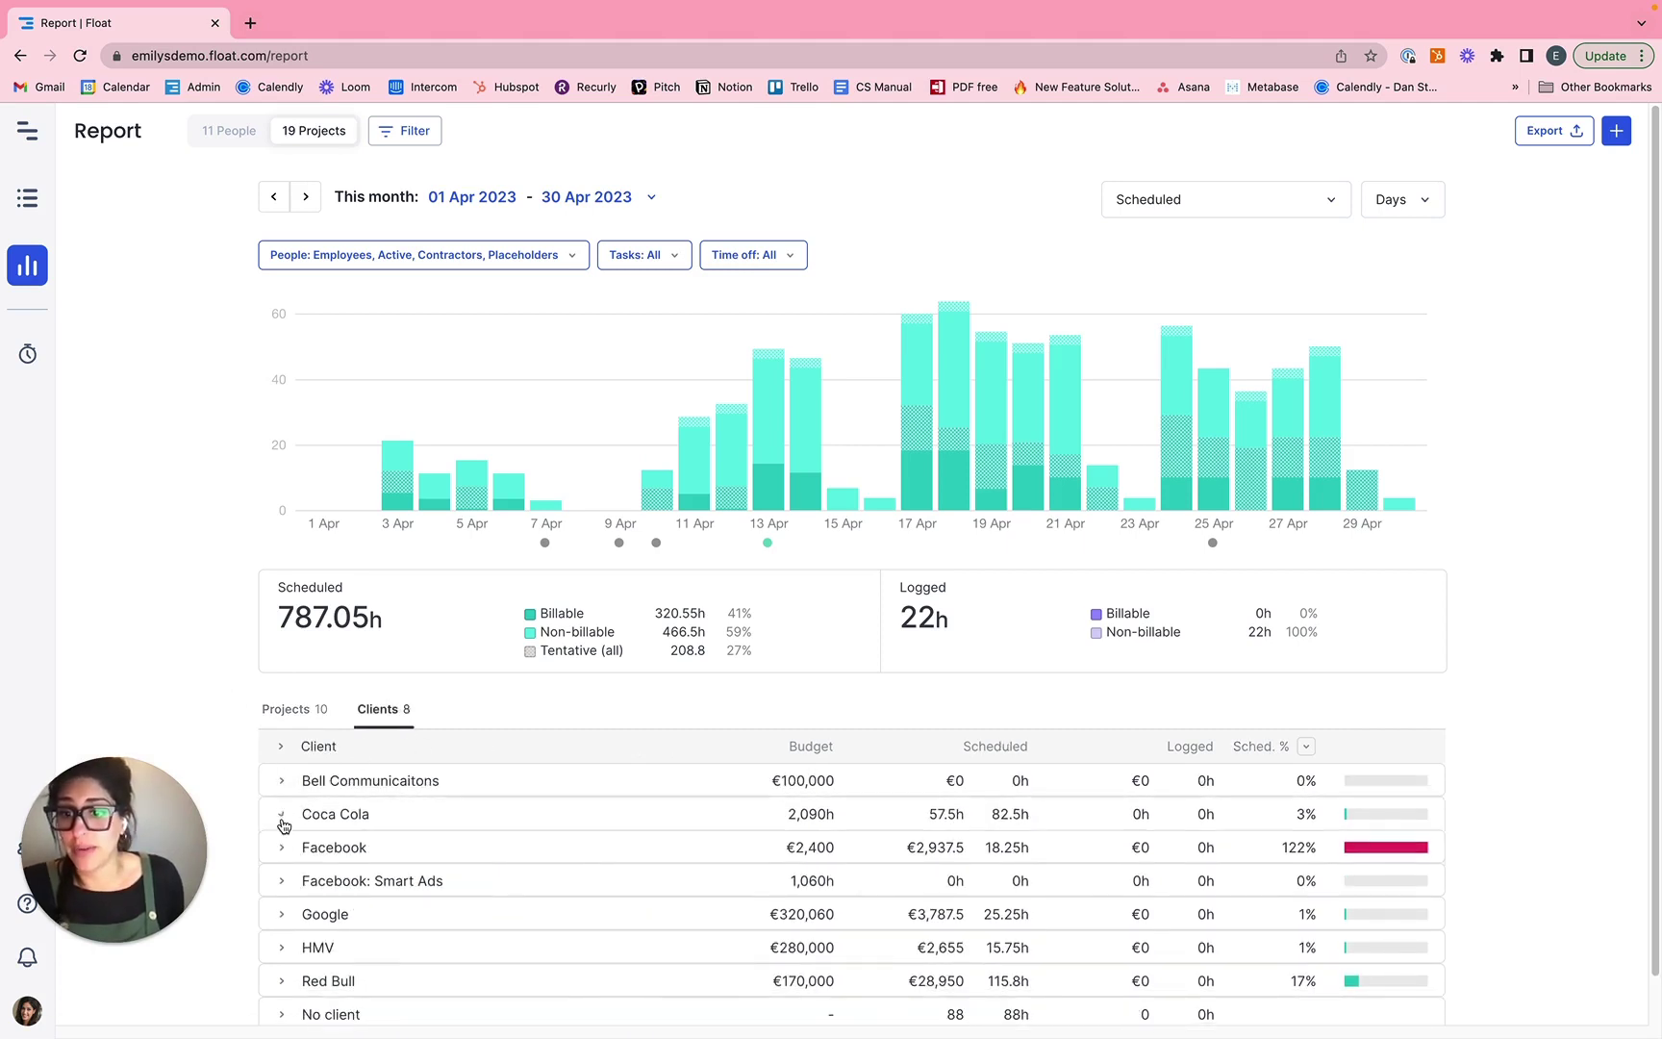
pyautogui.click(282, 819)
pyautogui.click(281, 817)
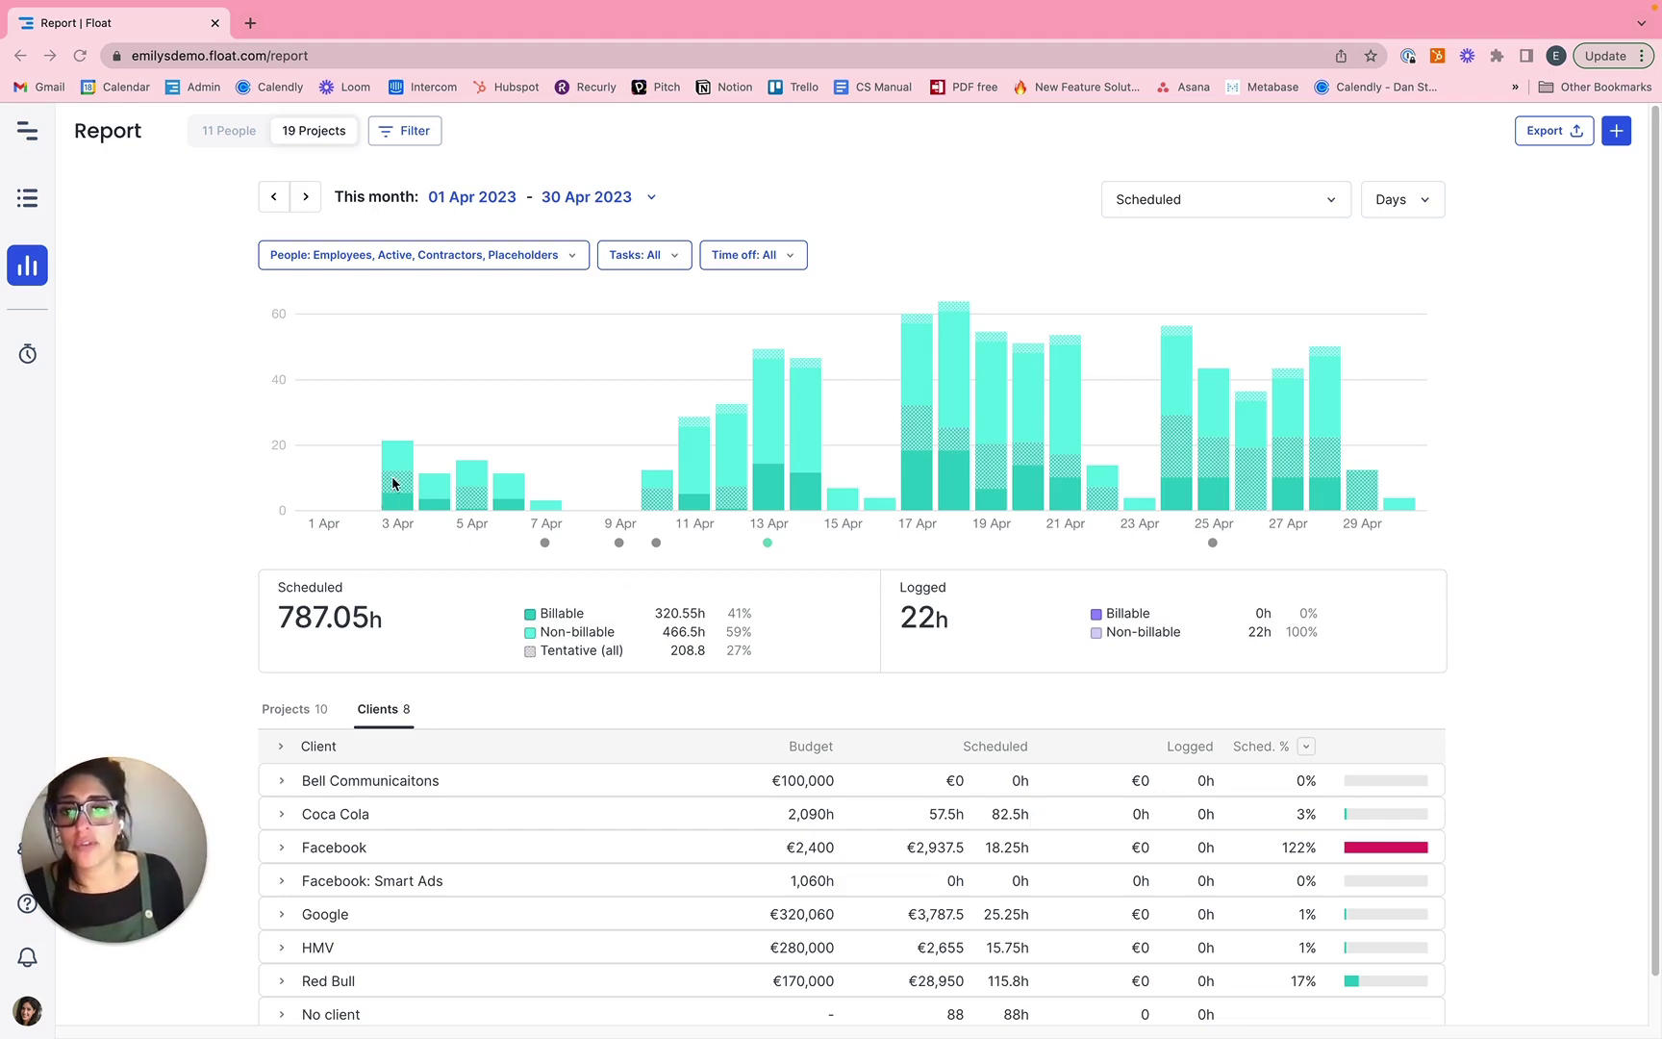
pyautogui.moveTo(407, 472)
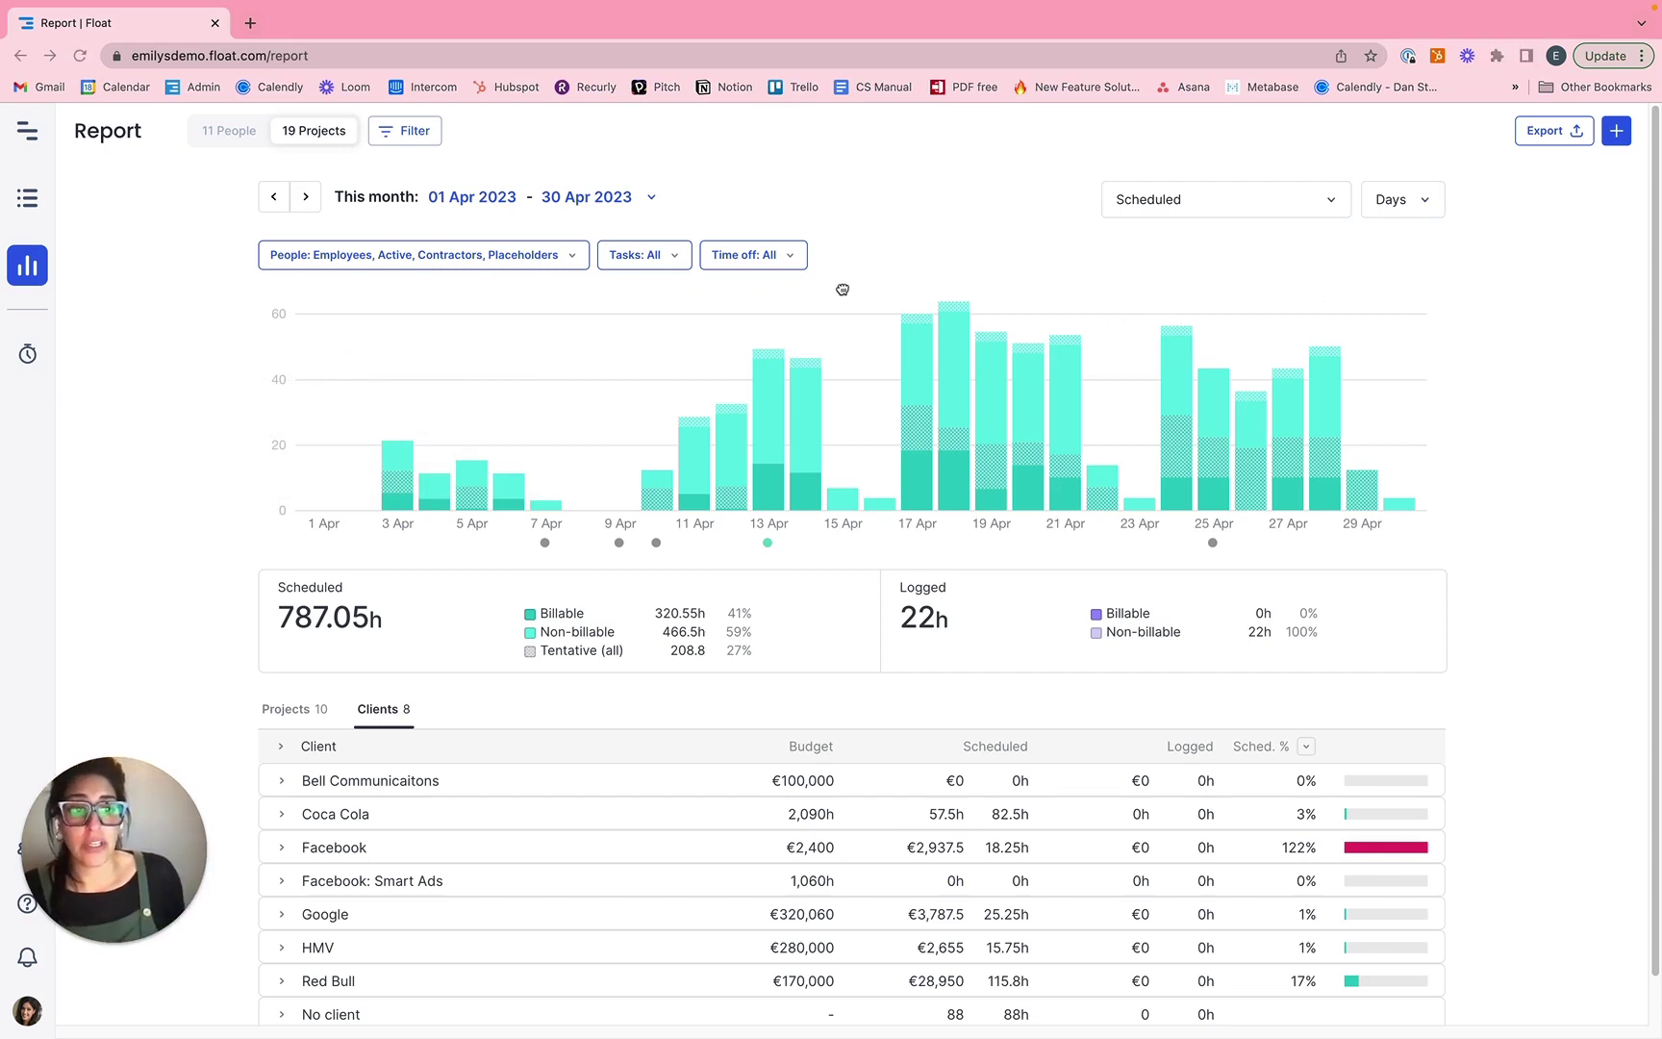
pyautogui.scroll(-1, 1537, 540)
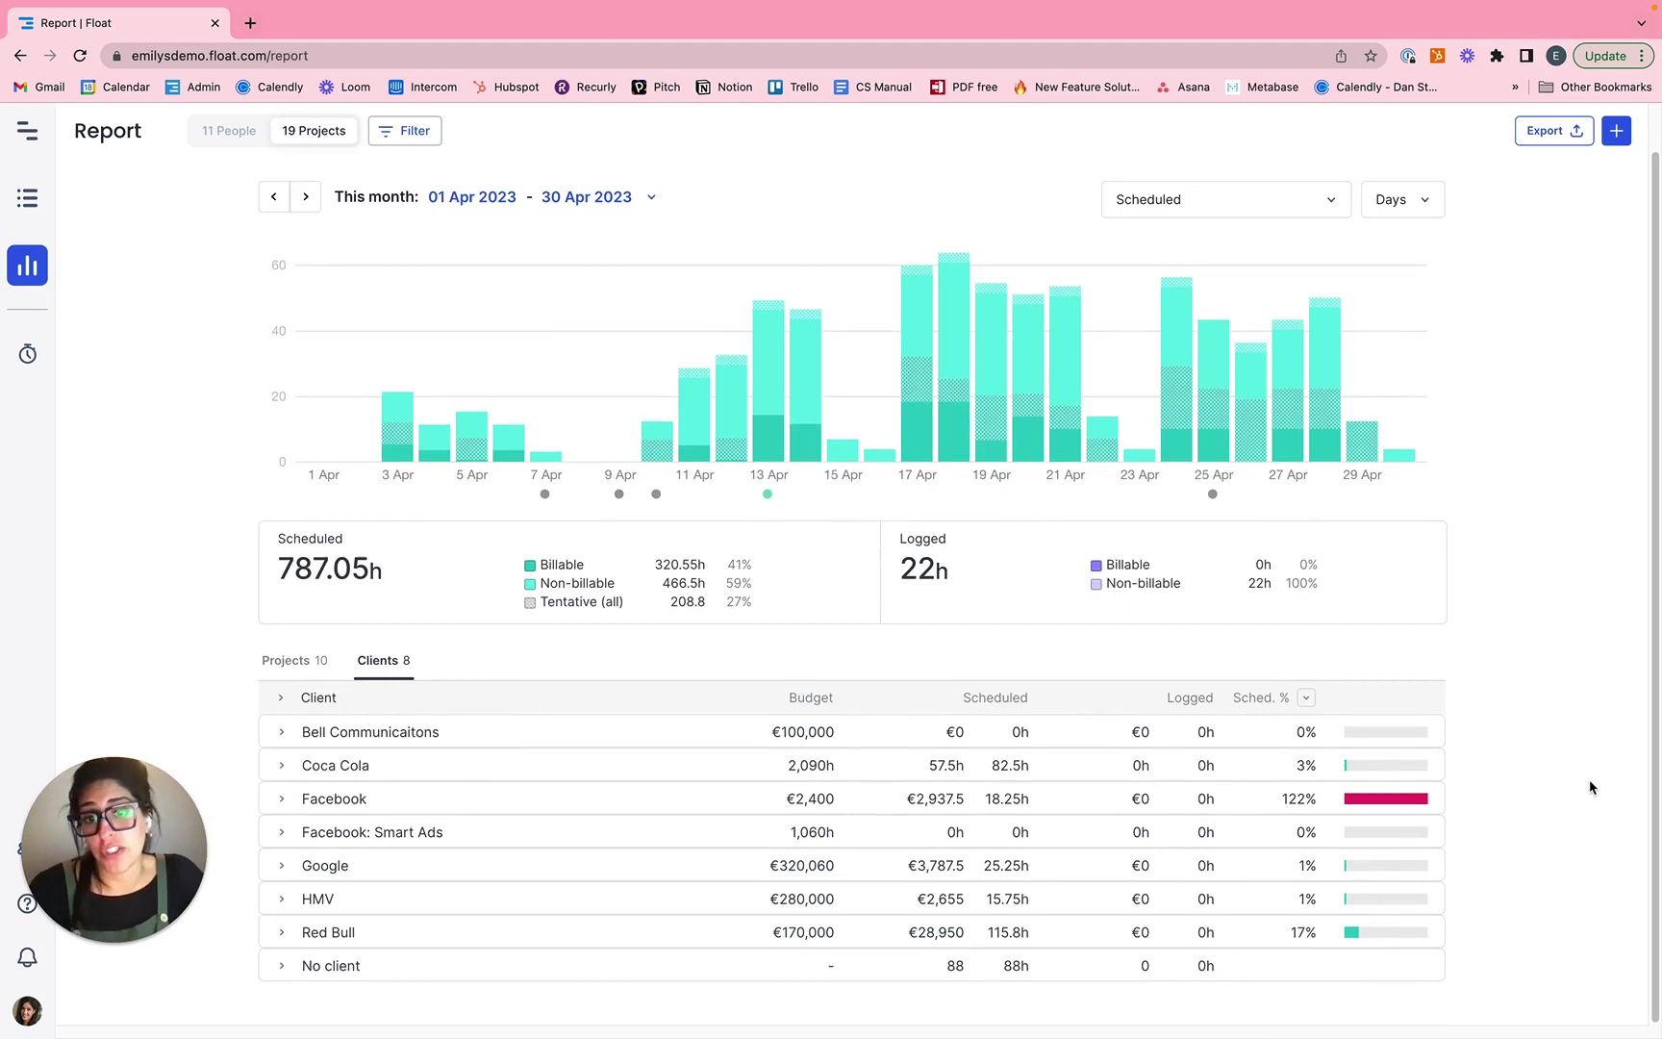
# Sort clients ascending by Sched. %, check that column's dropdown, and bring up the Export options.
pyautogui.click(1267, 698)
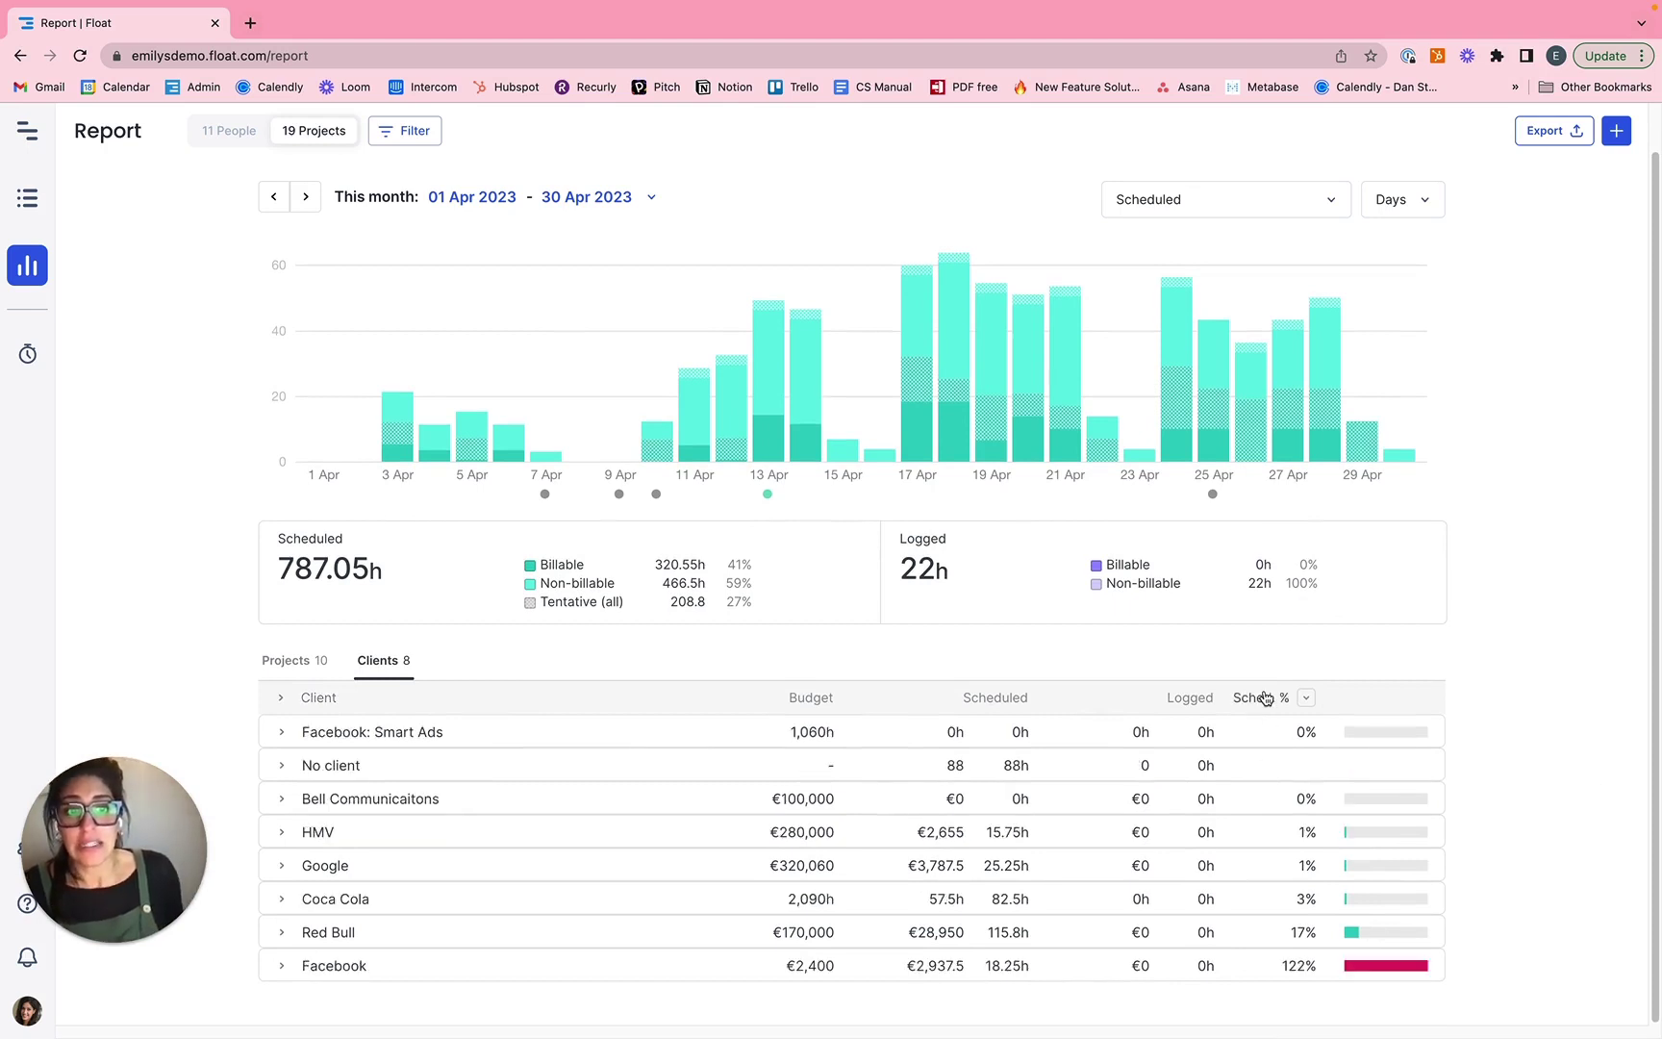
pyautogui.click(1304, 699)
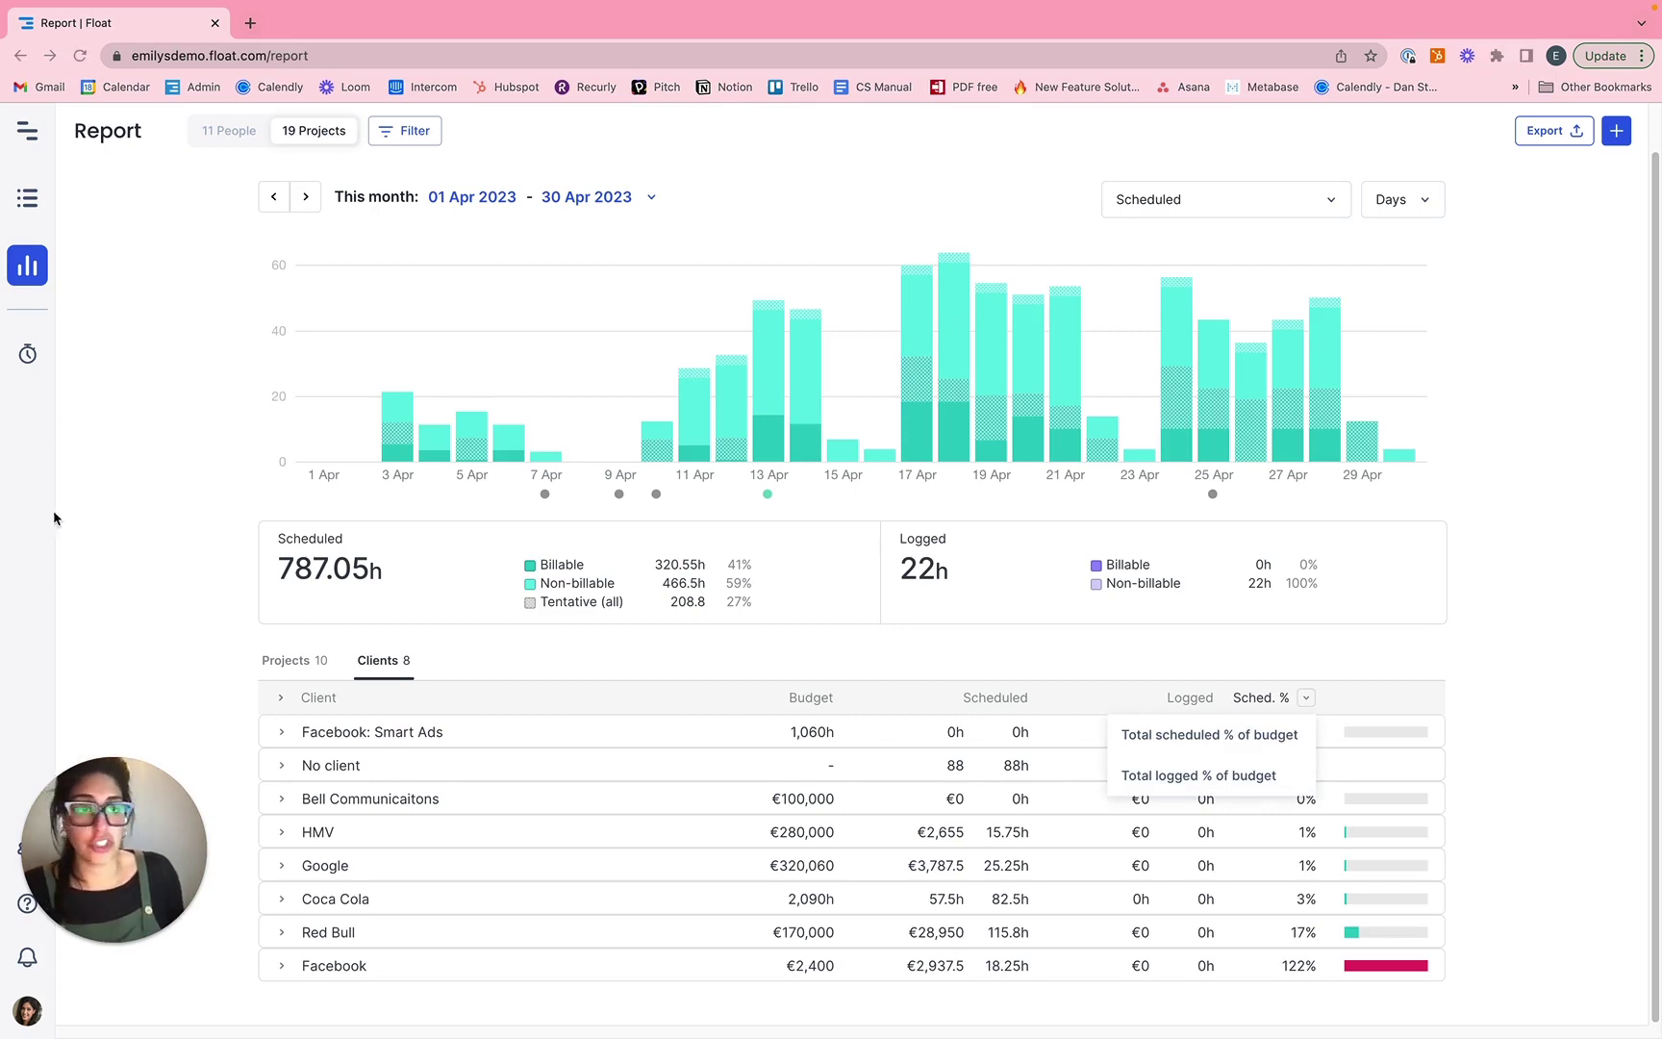
pyautogui.click(1537, 132)
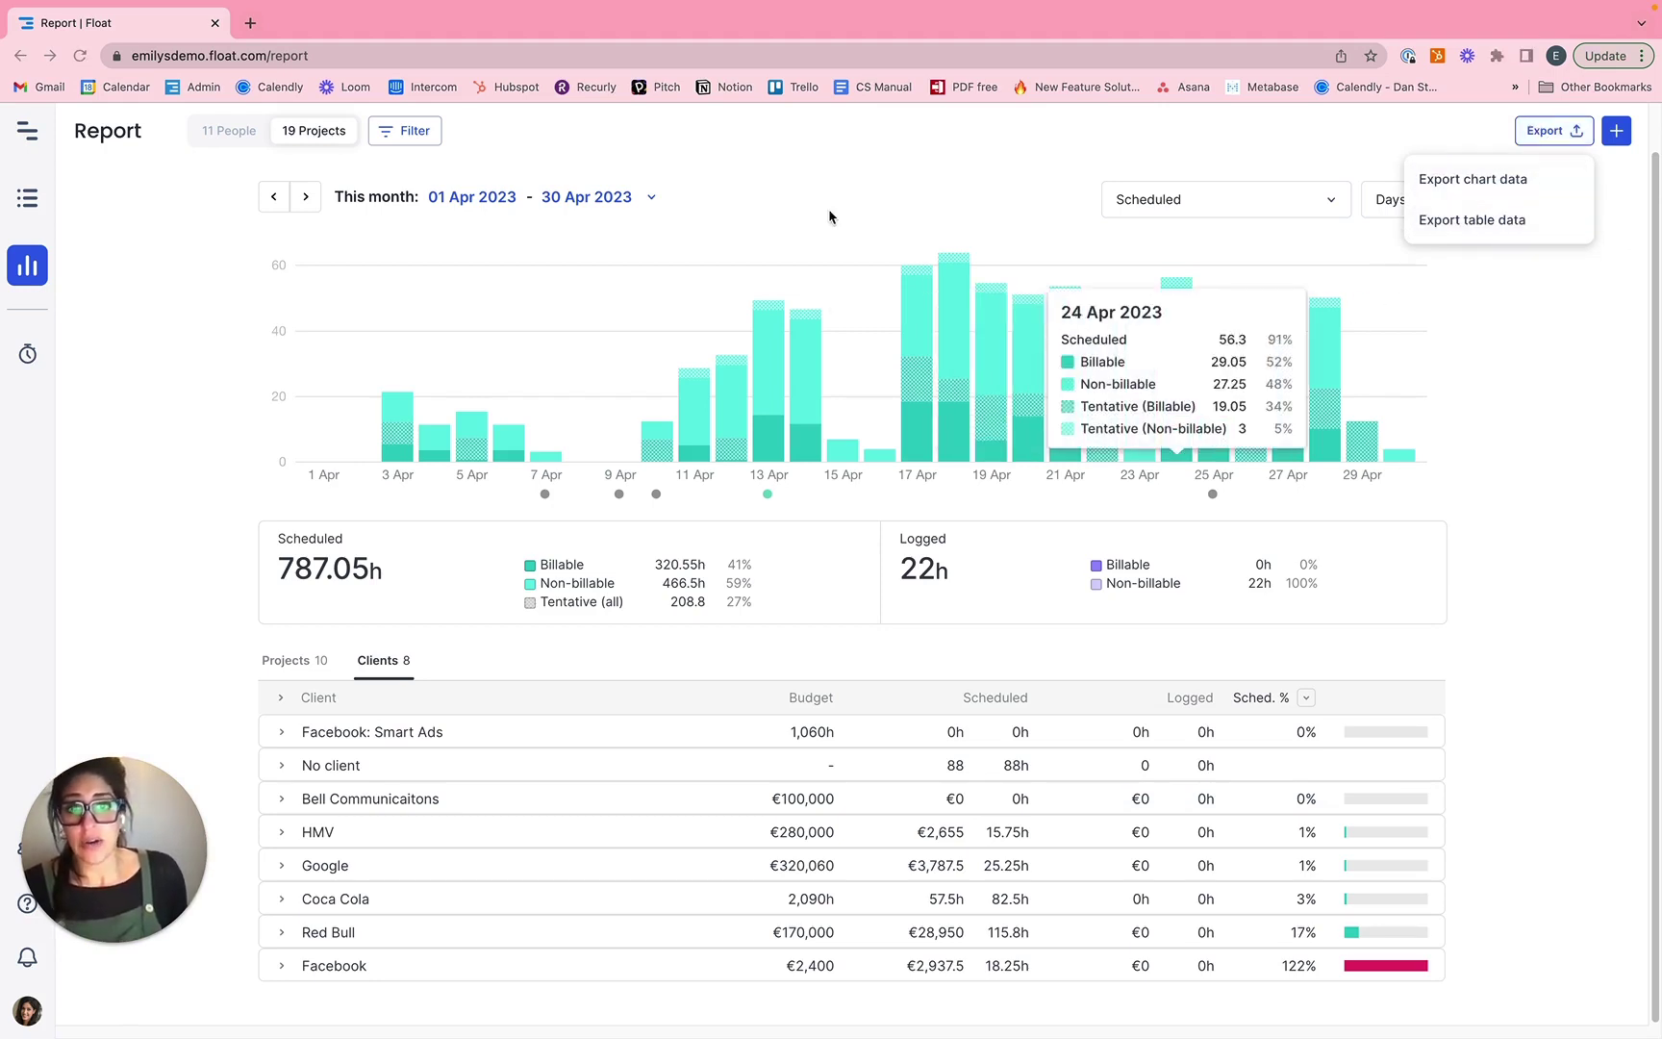
# Open the Android App project report and group its chart by months.
pyautogui.click(304, 674)
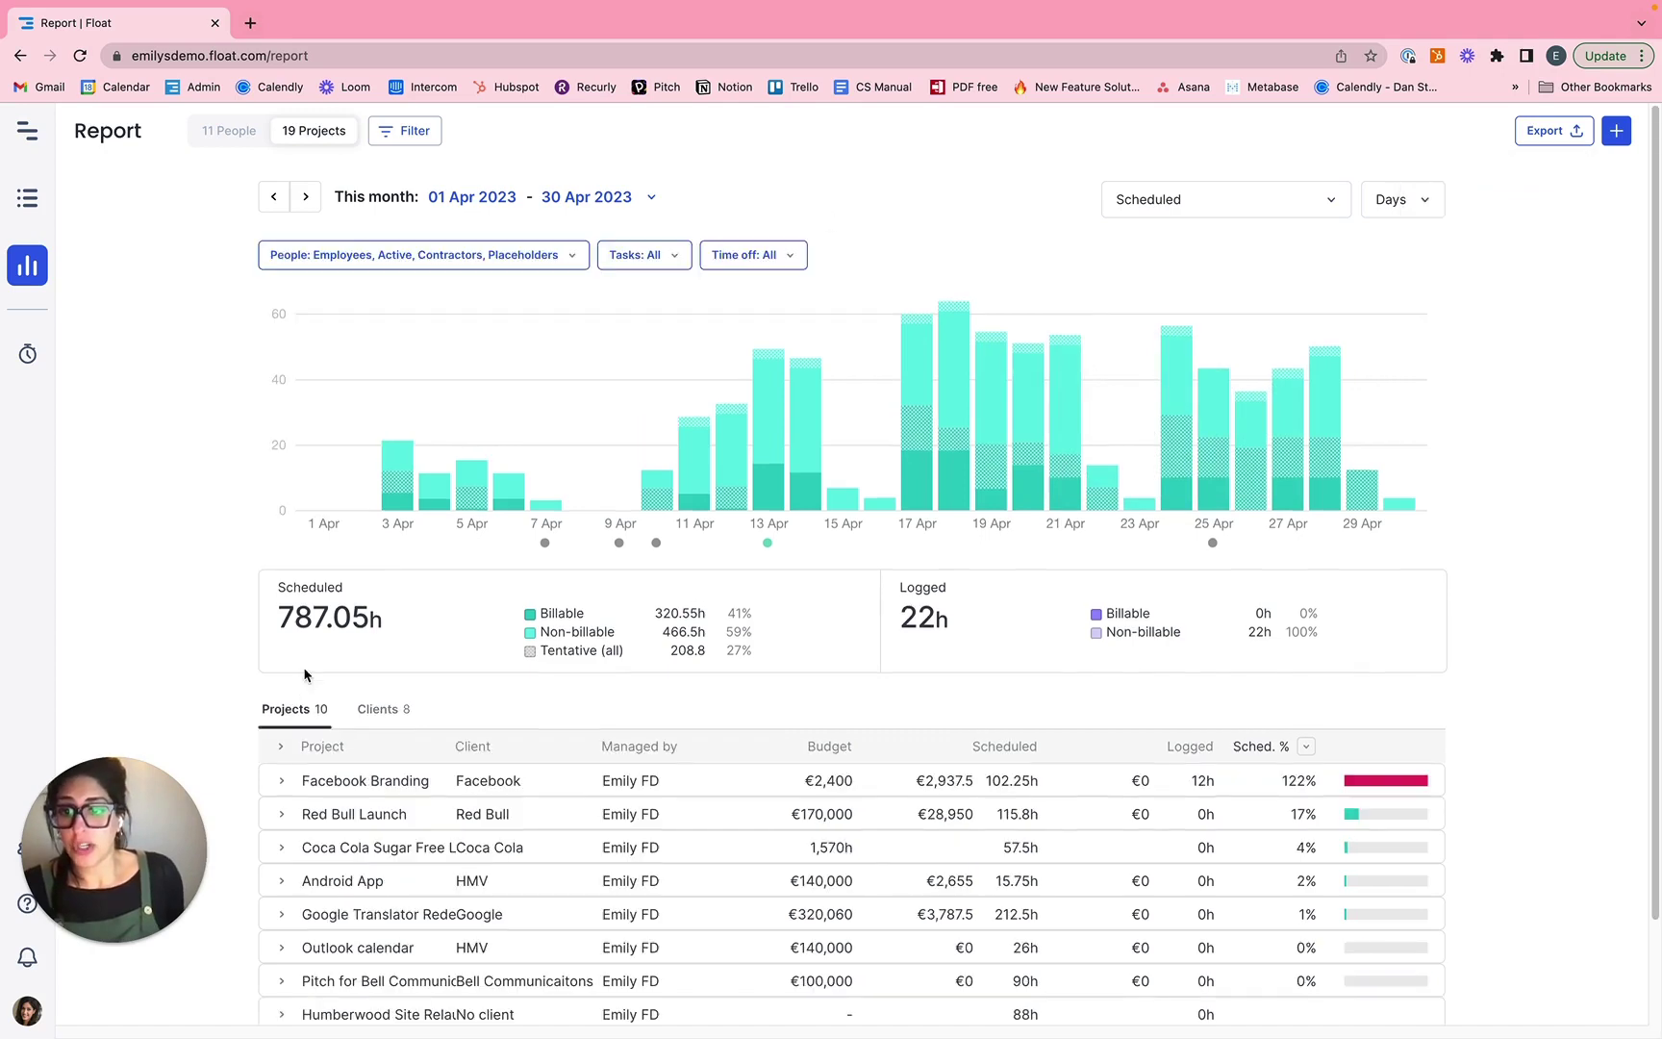
pyautogui.click(344, 882)
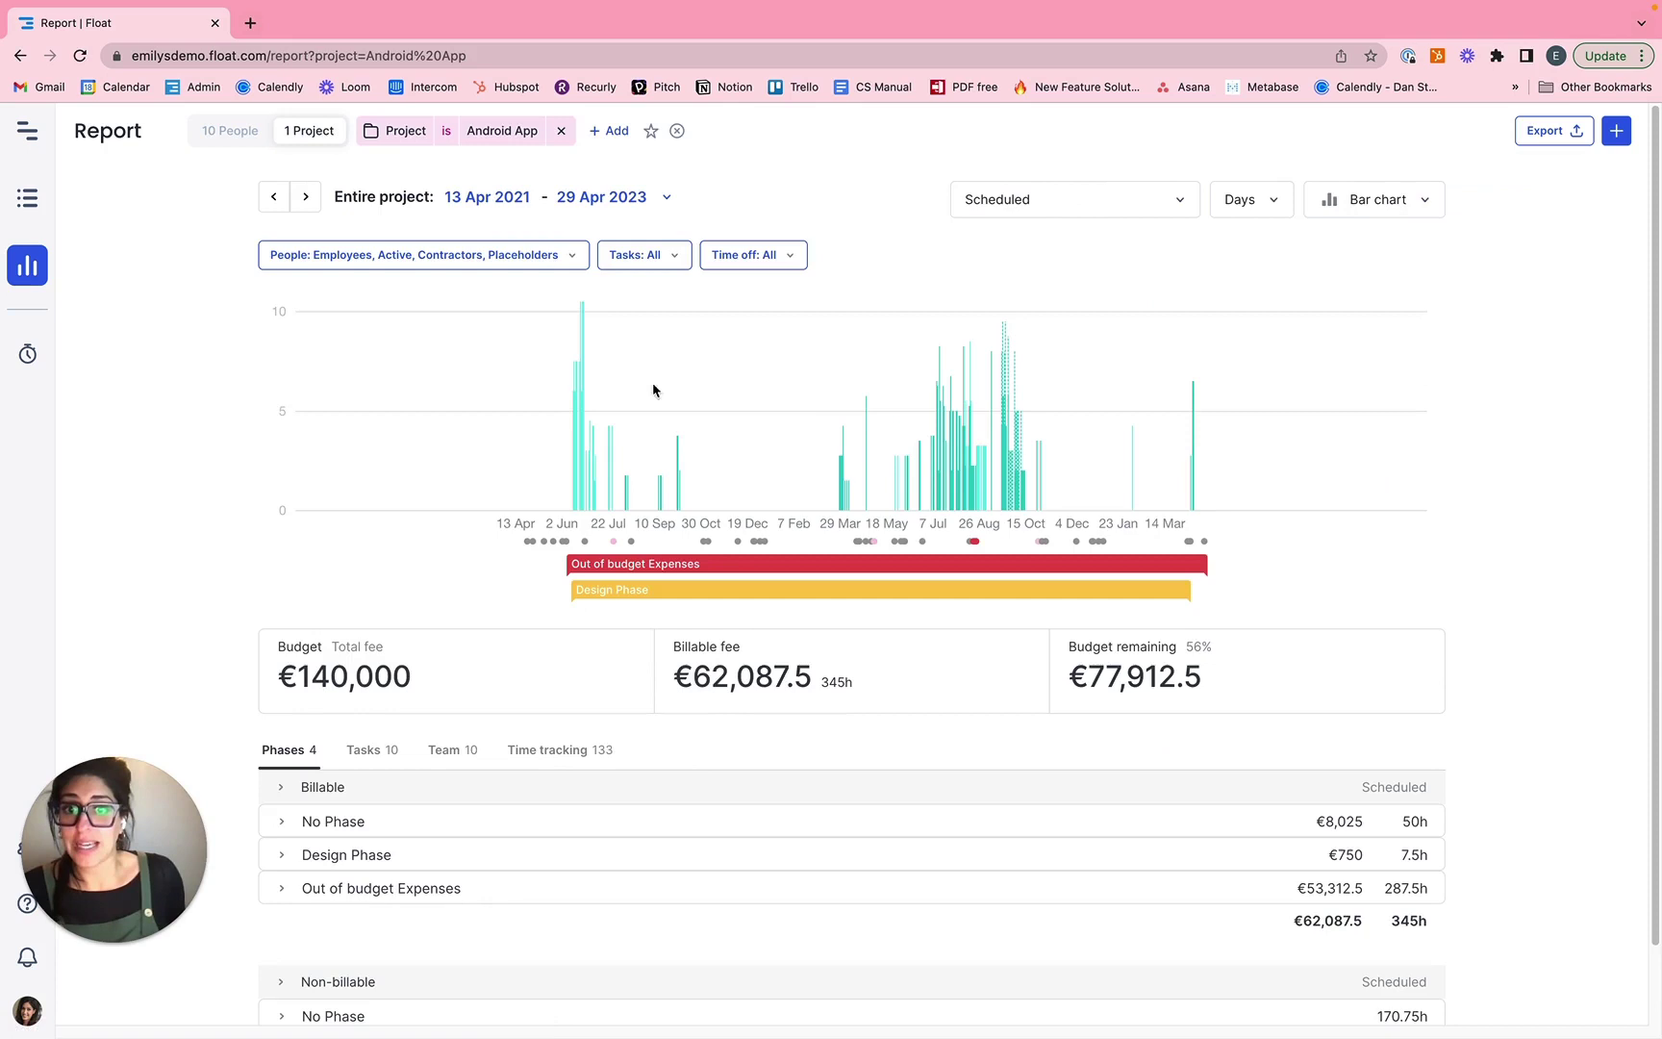
pyautogui.click(1251, 199)
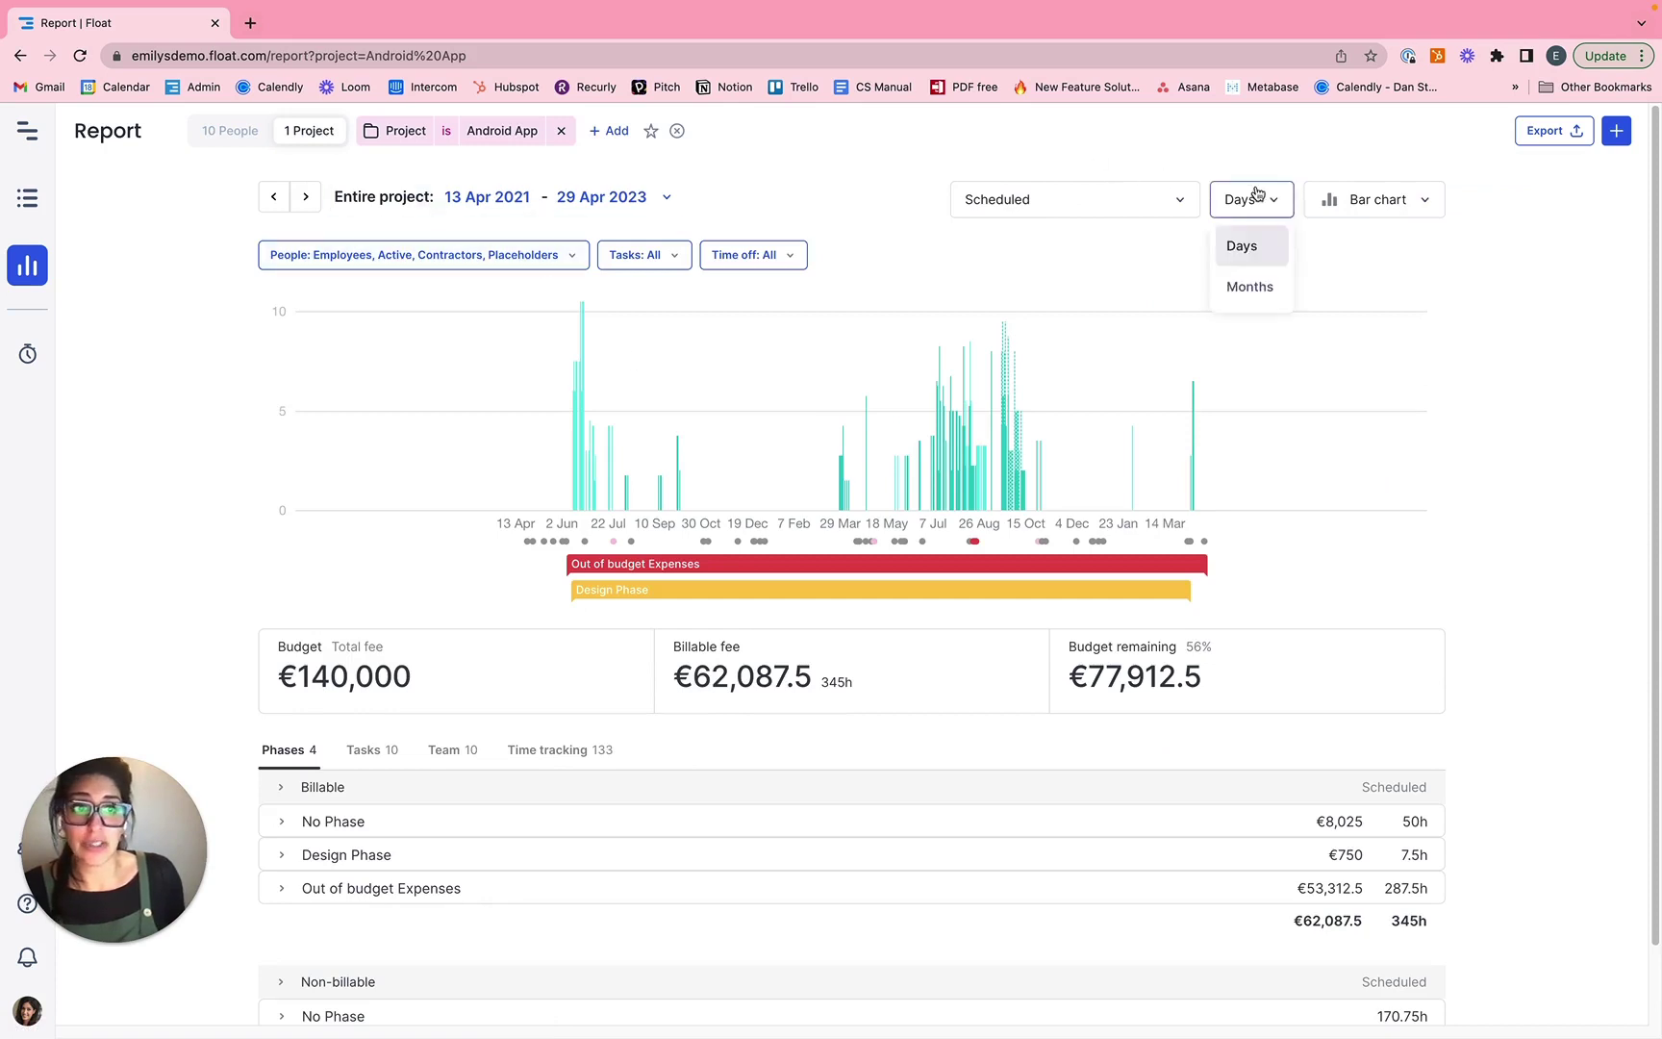
pyautogui.click(1218, 296)
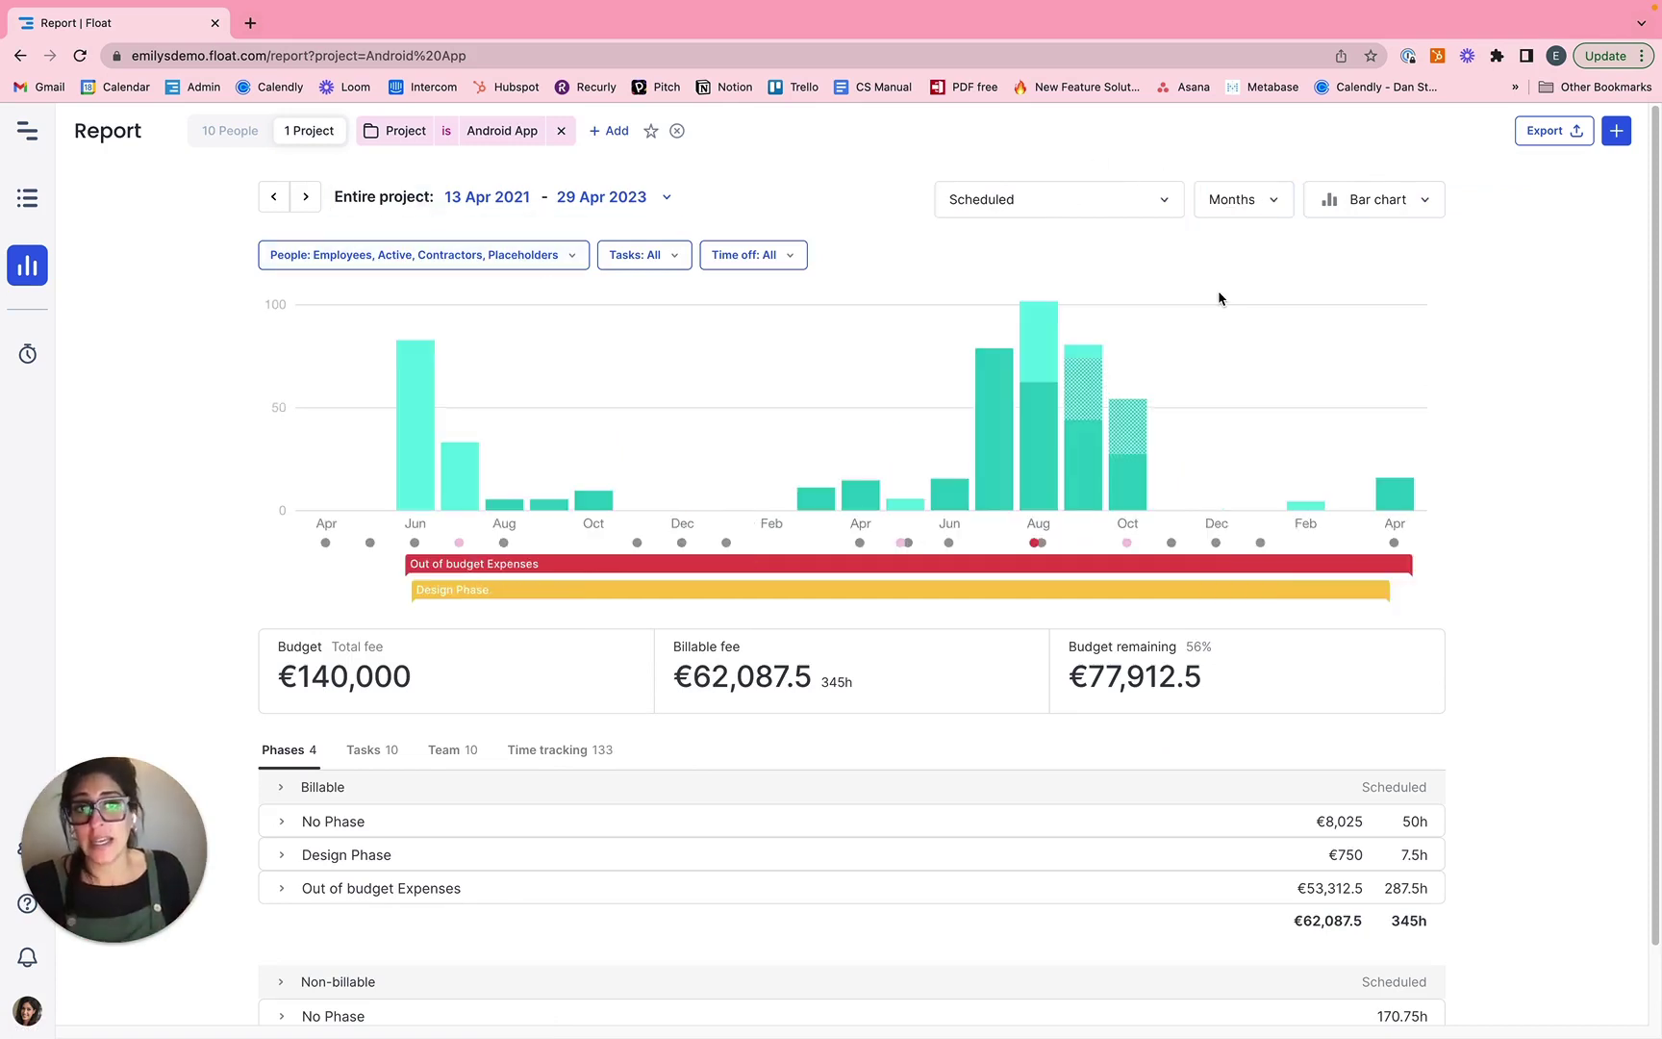
pyautogui.scroll(-2, 872, 791)
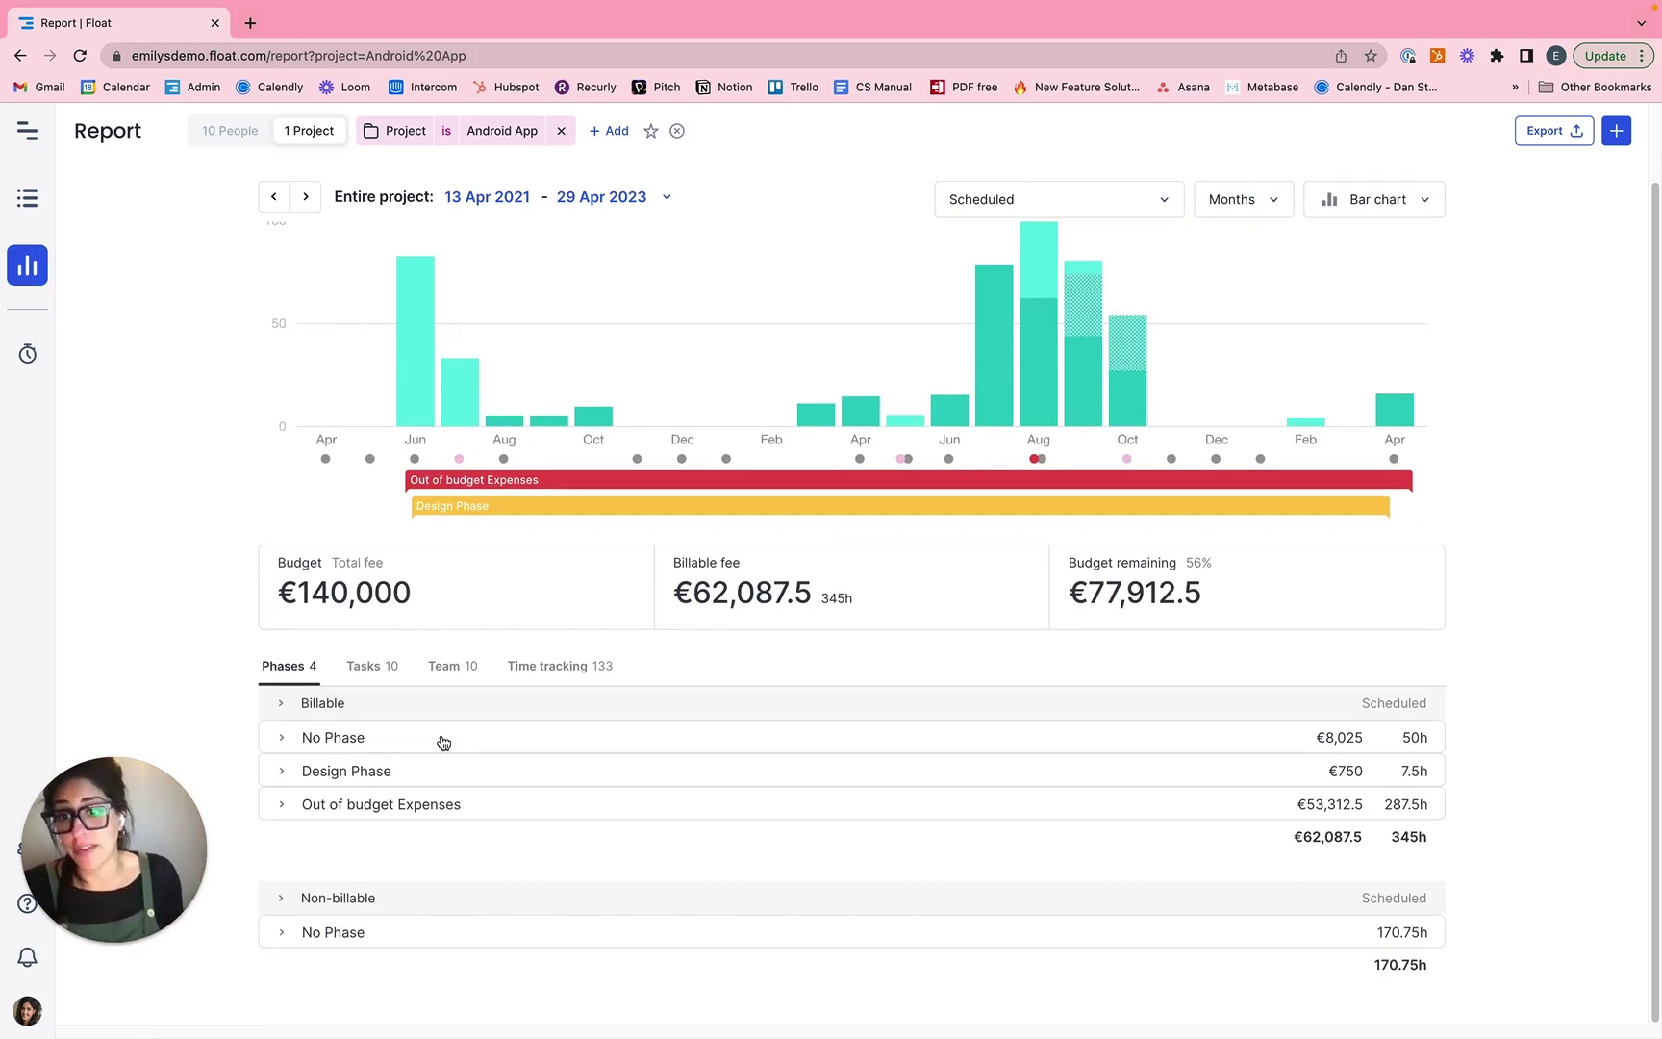
# Review the Android App breakdown by tasks and then by team members.
pyautogui.click(383, 670)
pyautogui.scroll(-5, 530, 914)
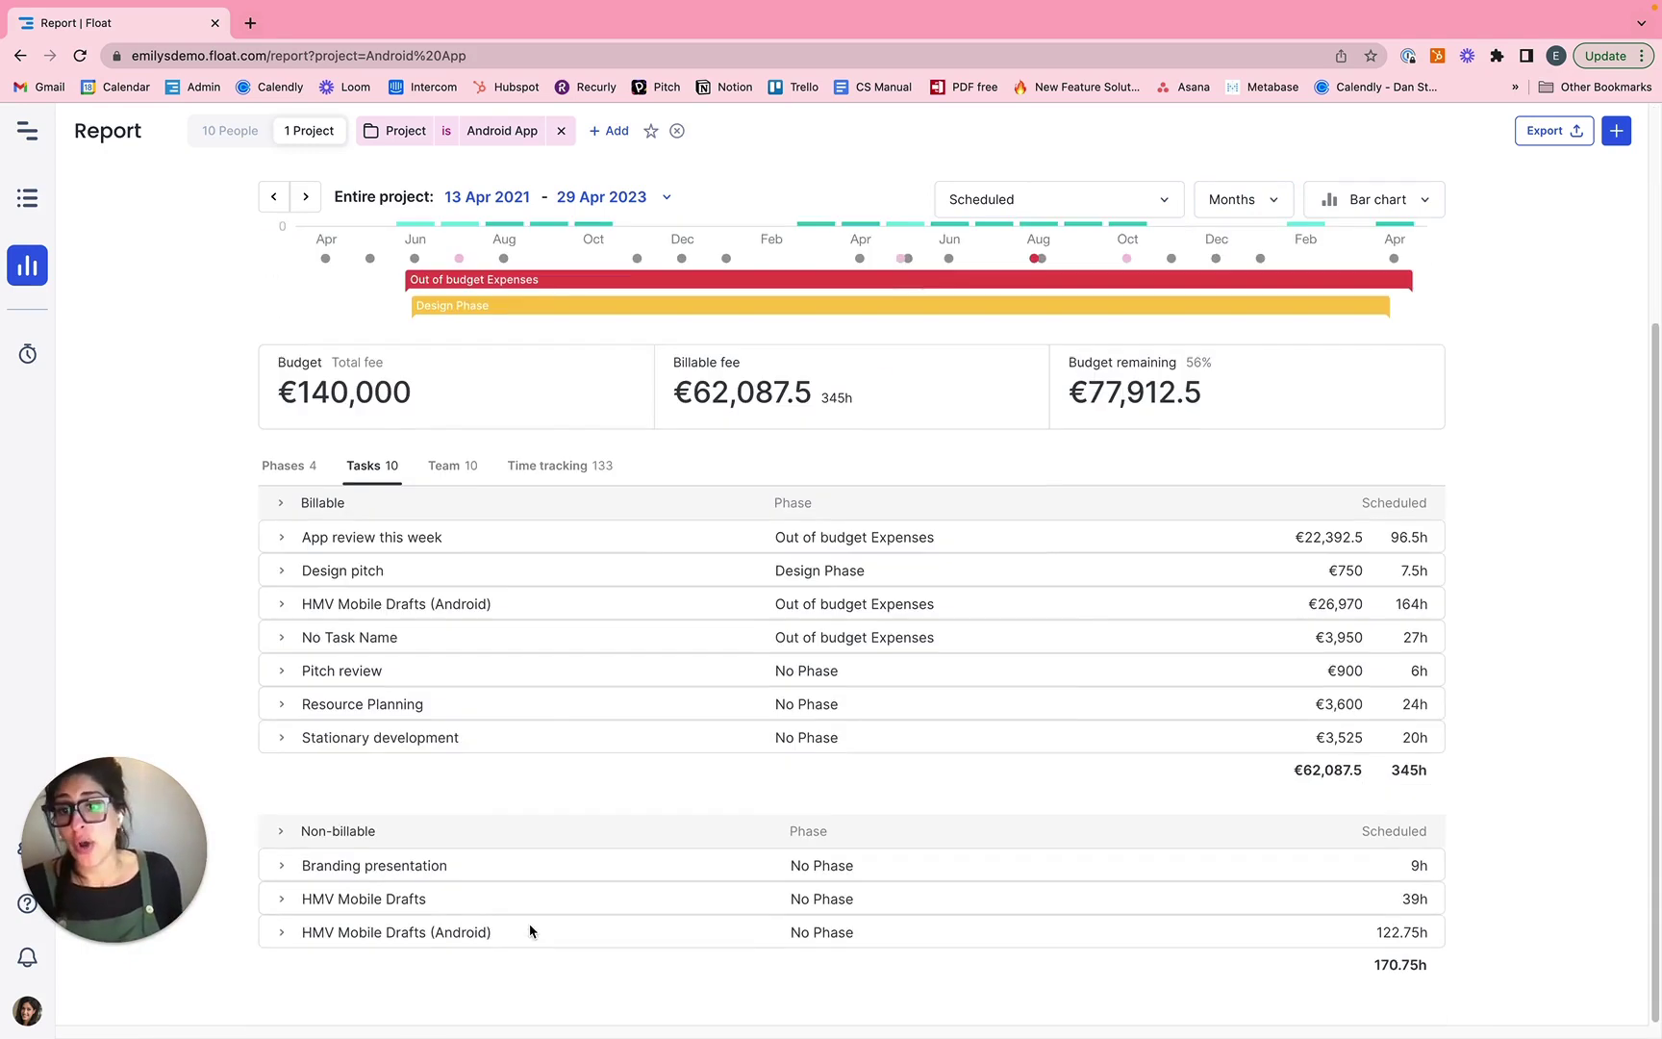
pyautogui.click(449, 468)
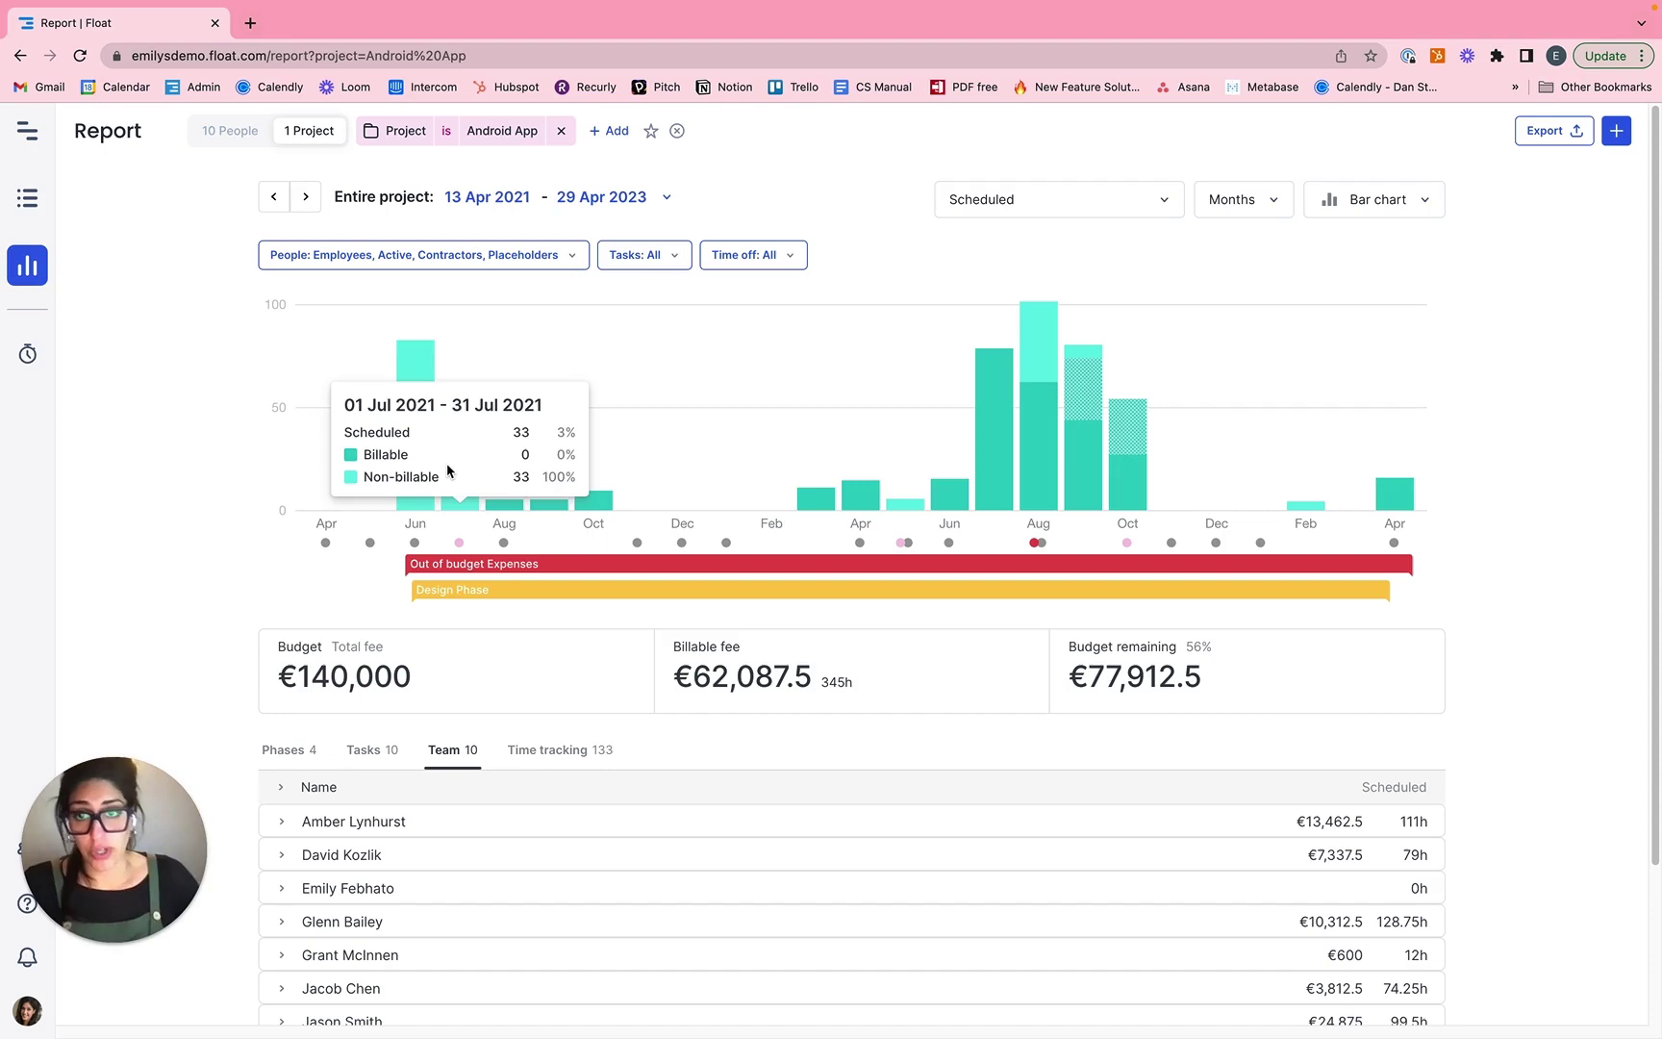
# Drop the Android App filter, view the Android Web interface report by months, then clear that filter.
pyautogui.click(677, 130)
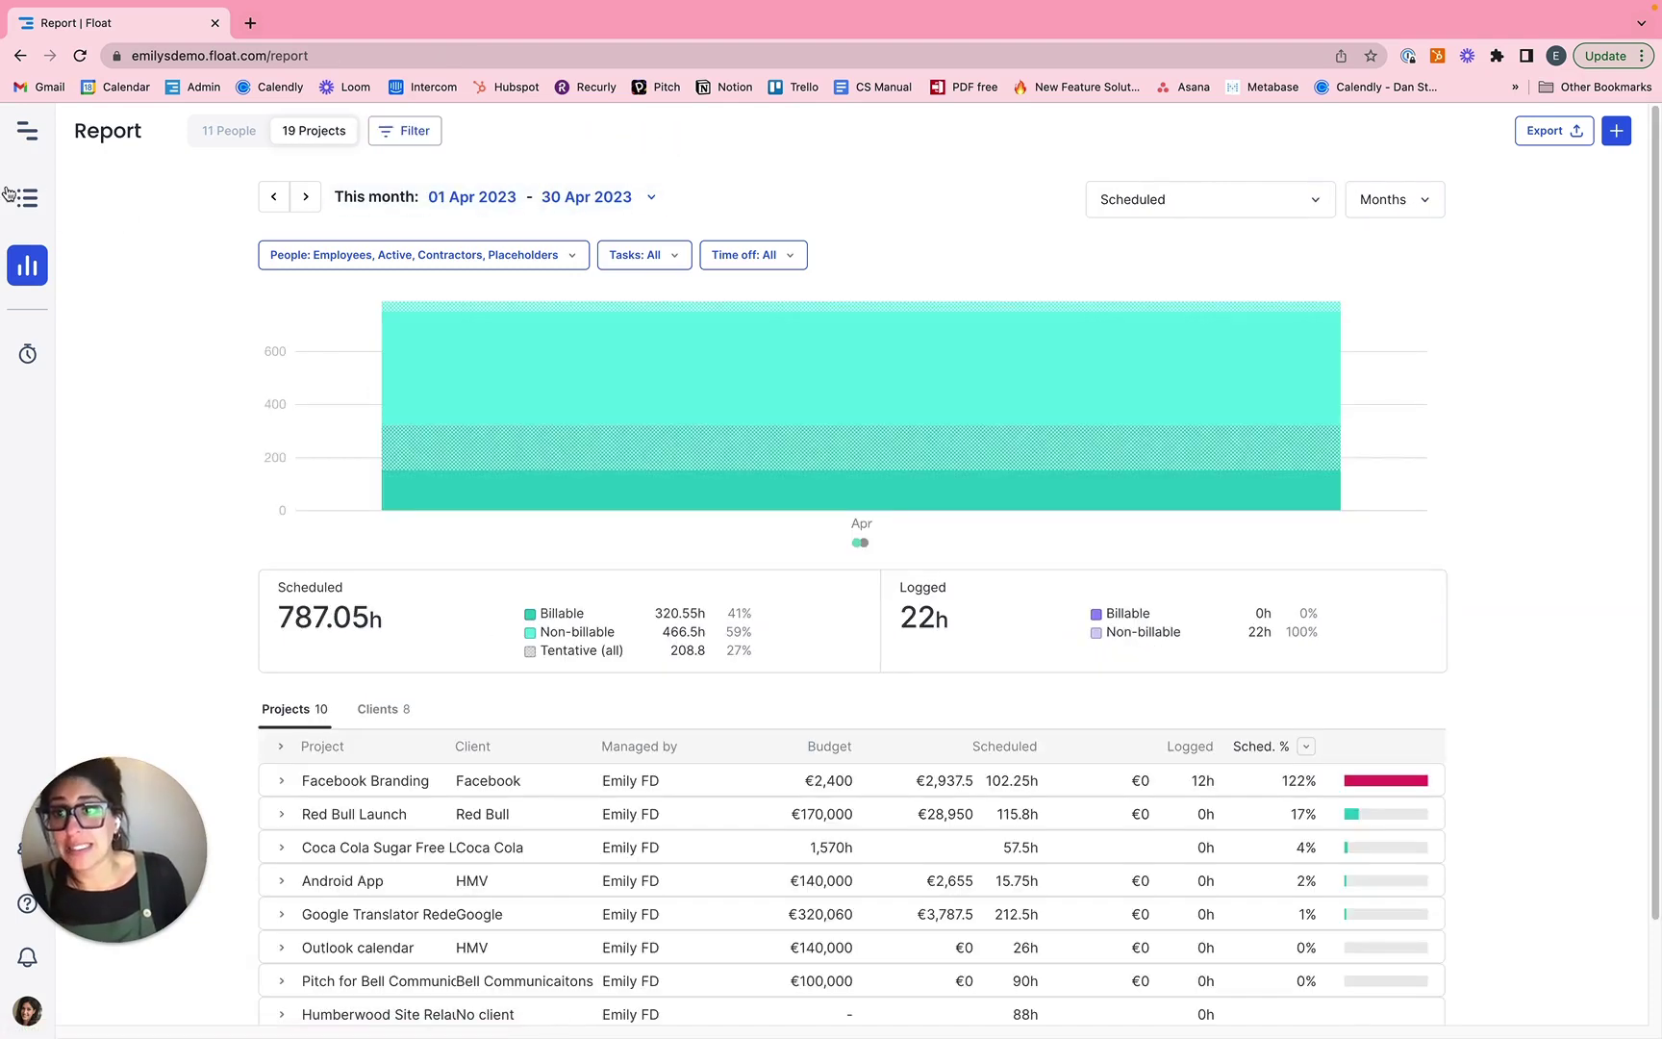
pyautogui.click(10, 201)
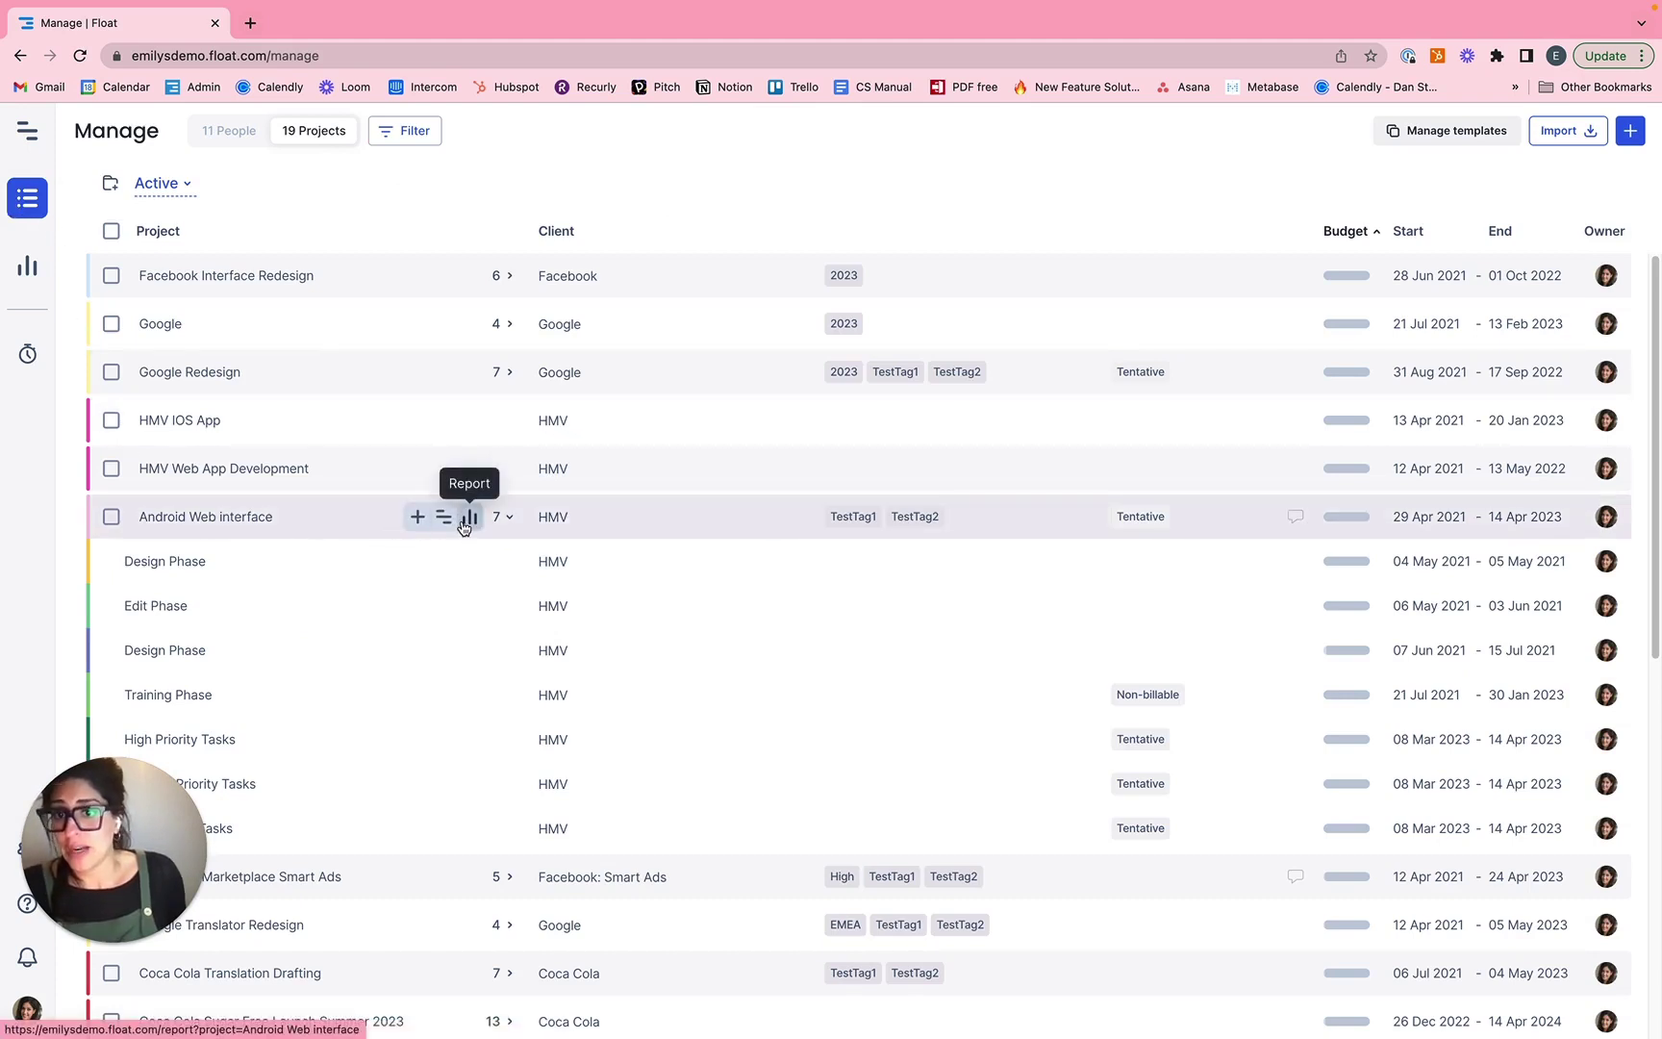
pyautogui.click(468, 520)
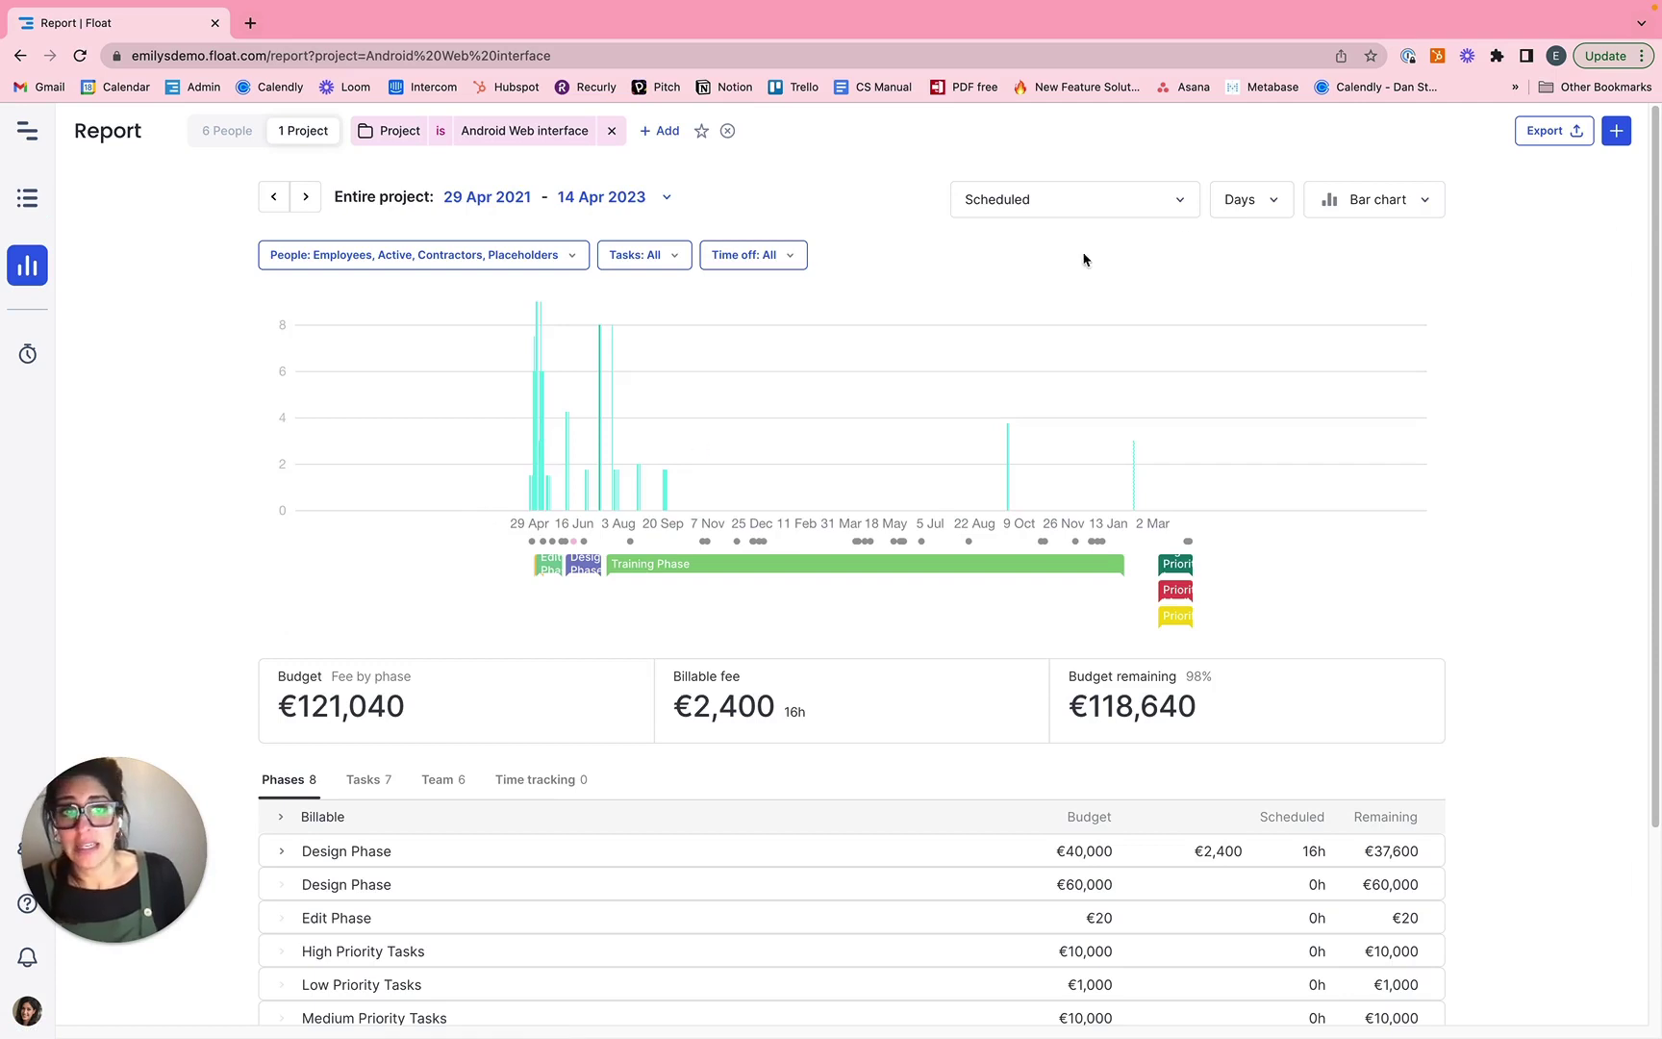
pyautogui.click(1260, 199)
pyautogui.click(1247, 287)
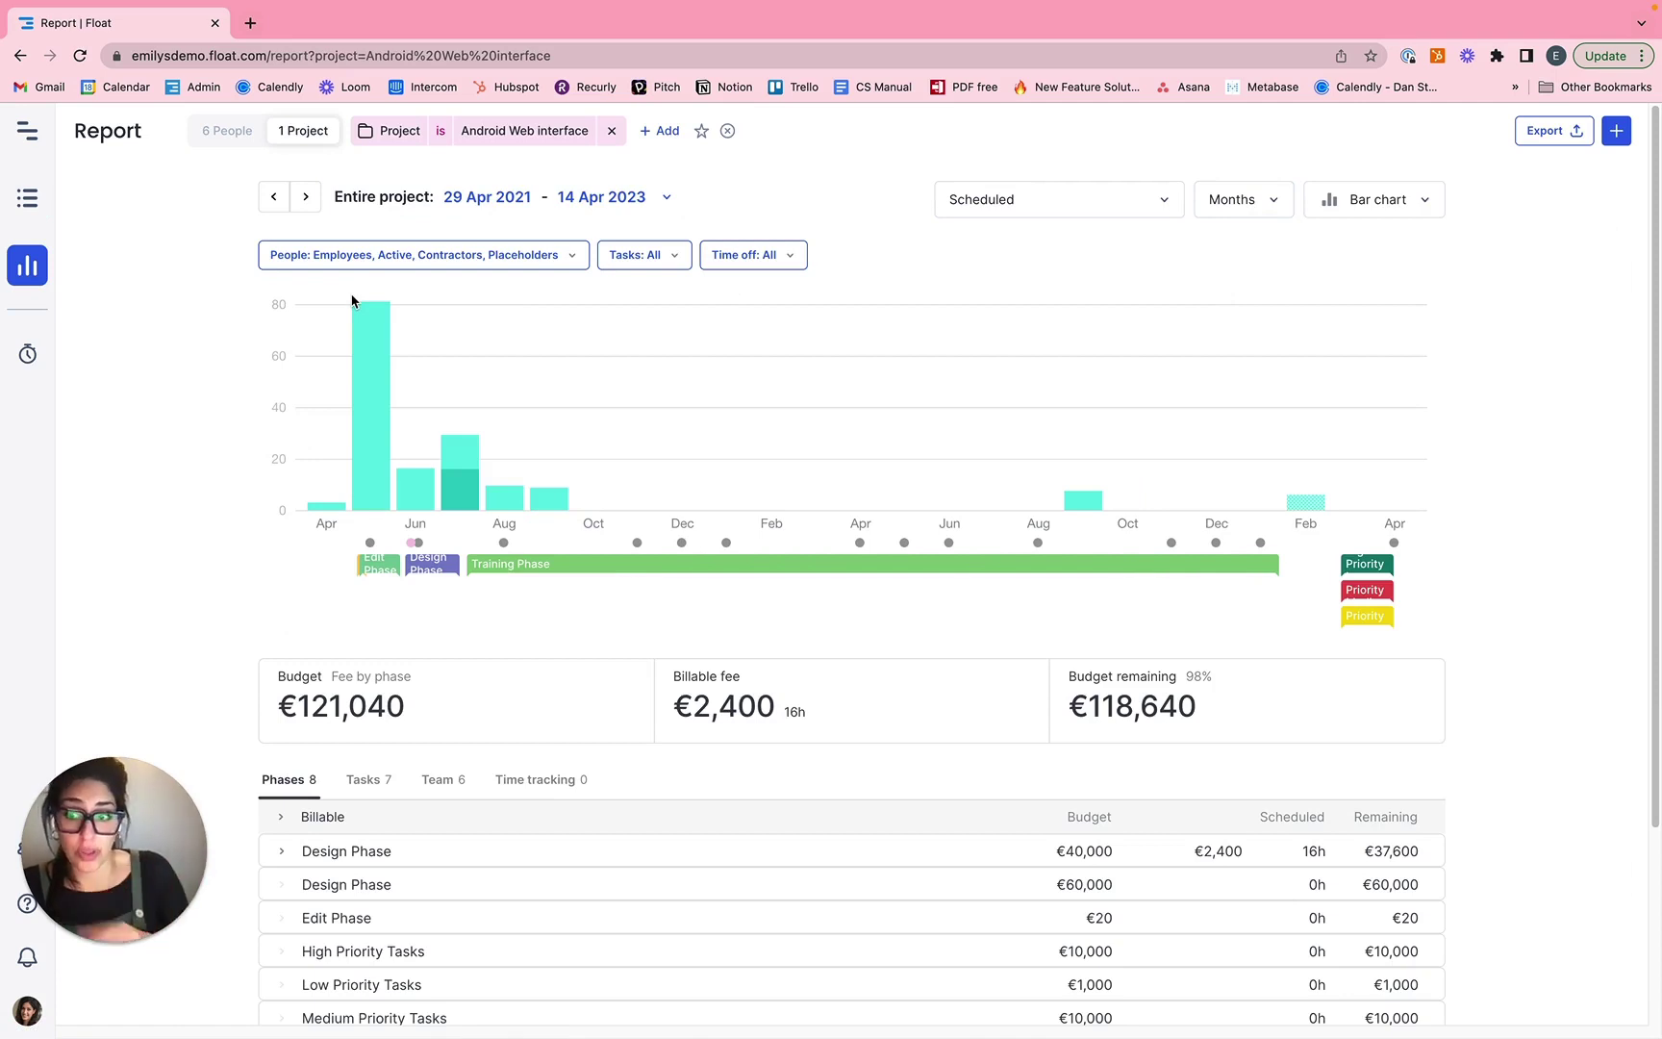
pyautogui.click(612, 133)
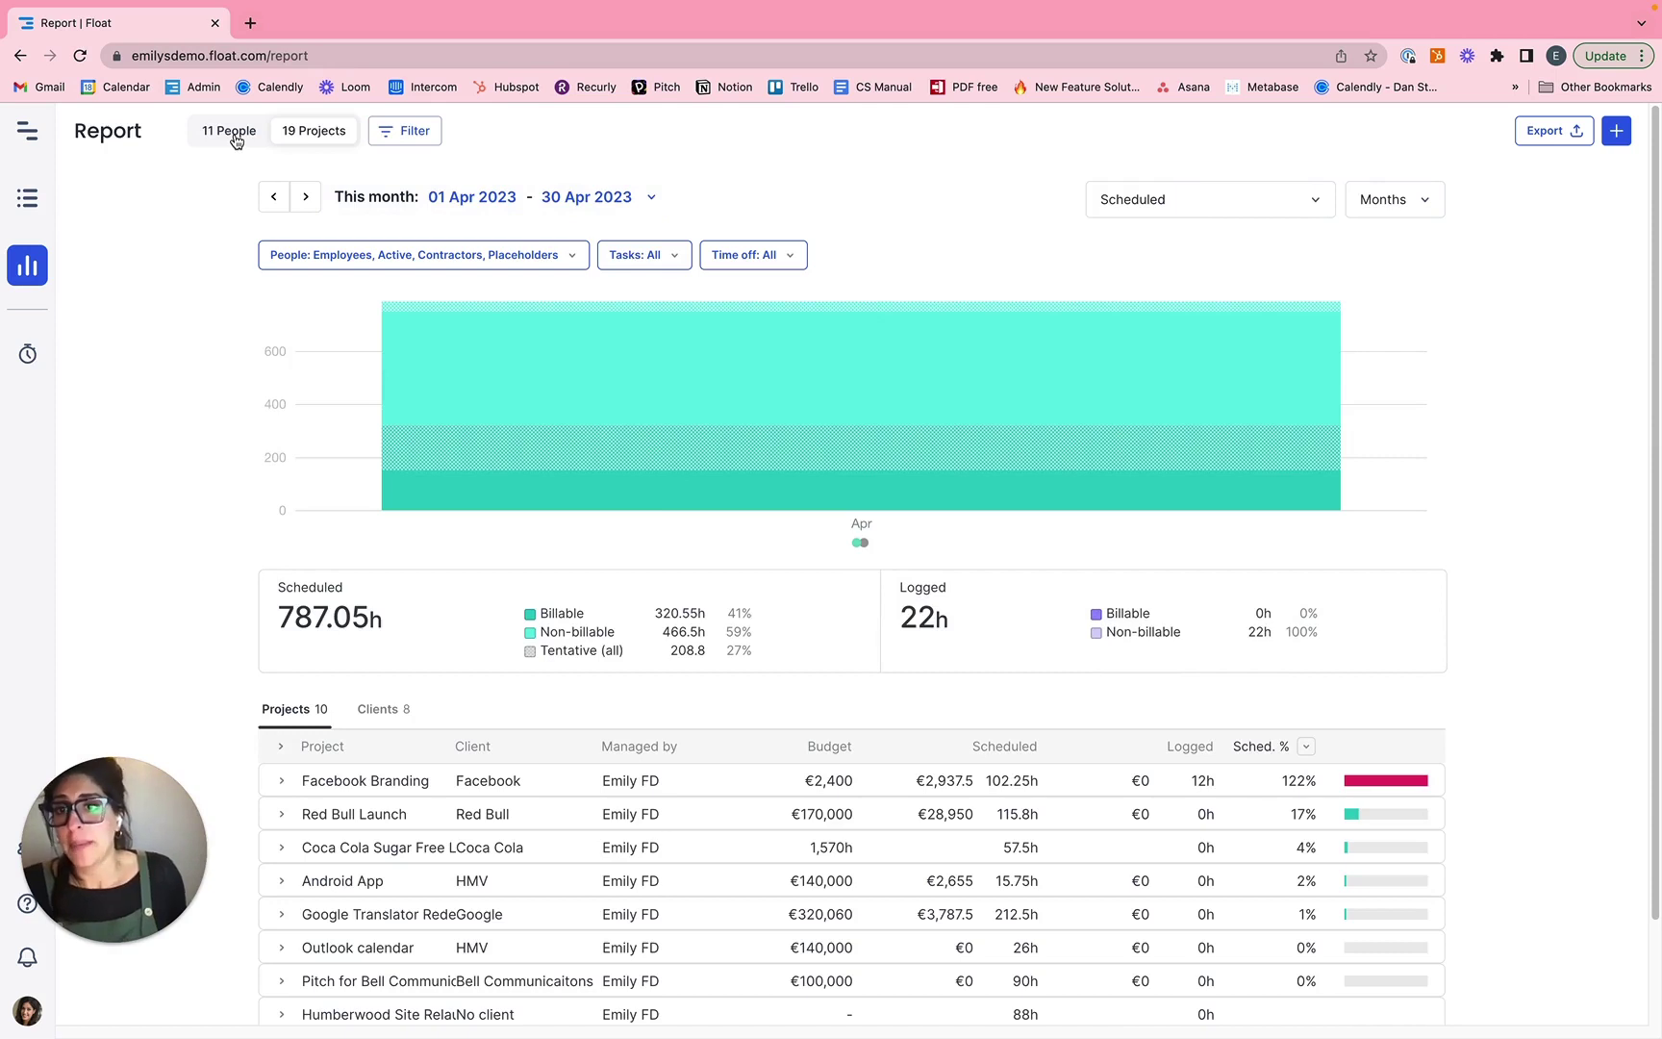
# Group the chart by days, list by clients, then switch the report to the 11 people.
pyautogui.click(1394, 200)
pyautogui.click(1392, 237)
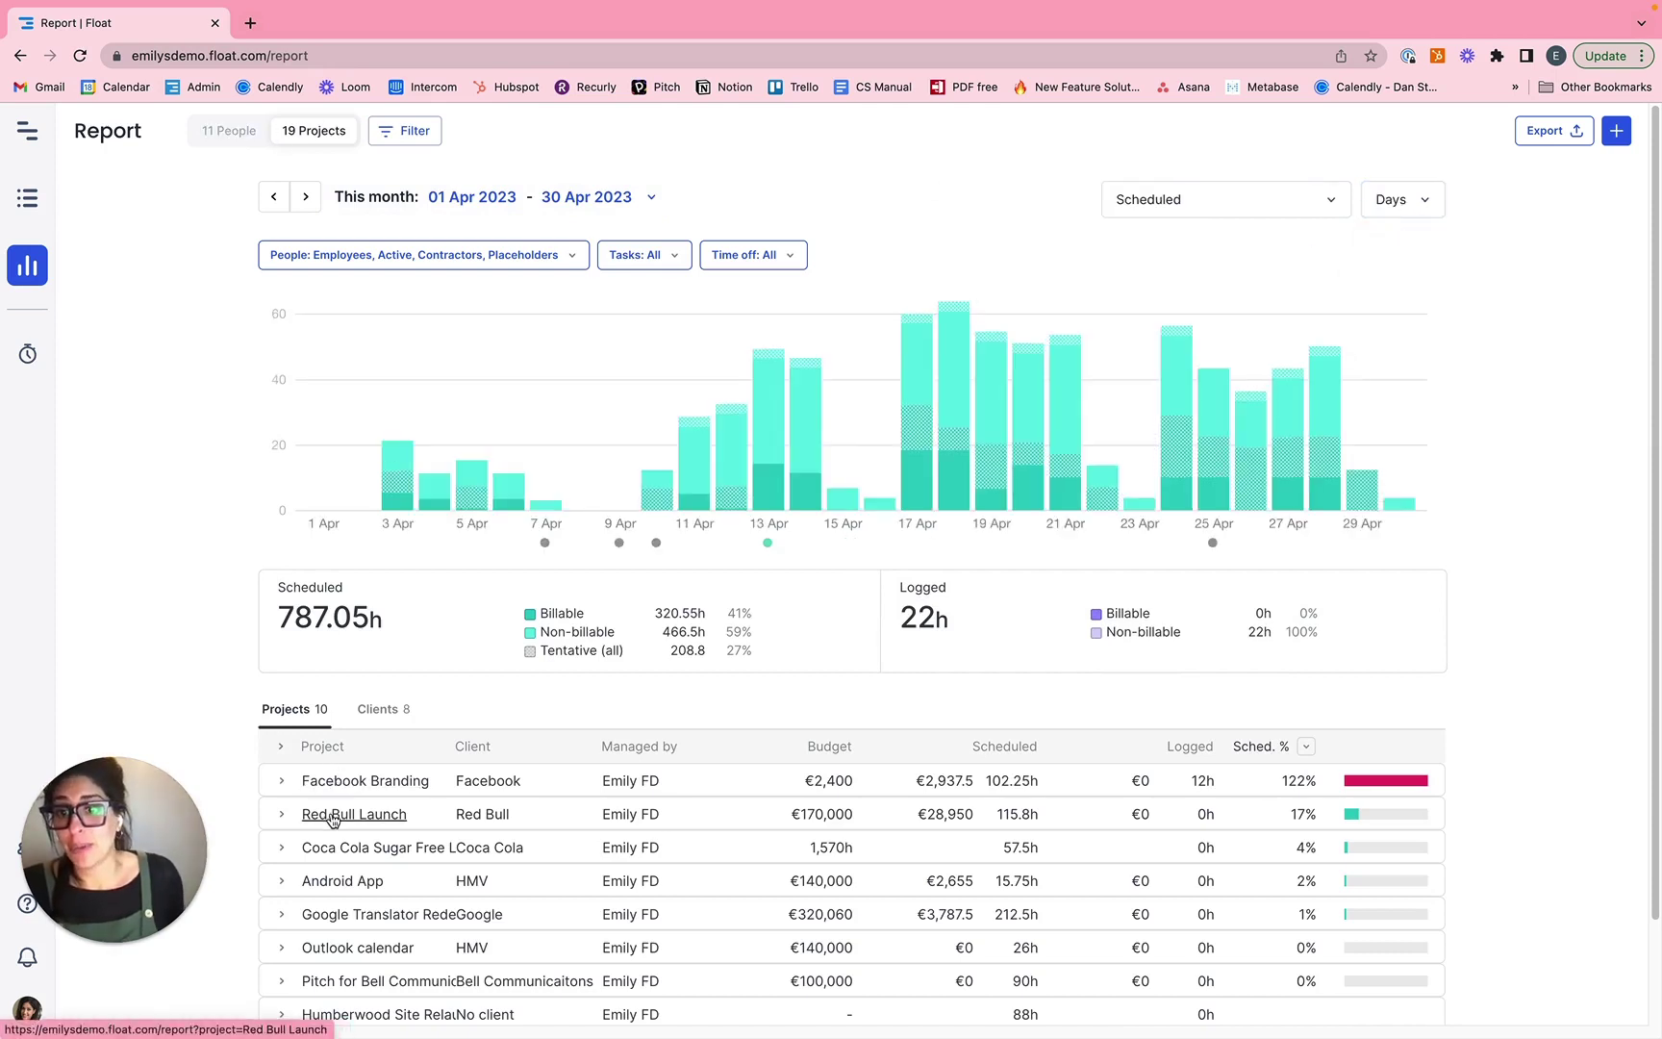
pyautogui.click(376, 712)
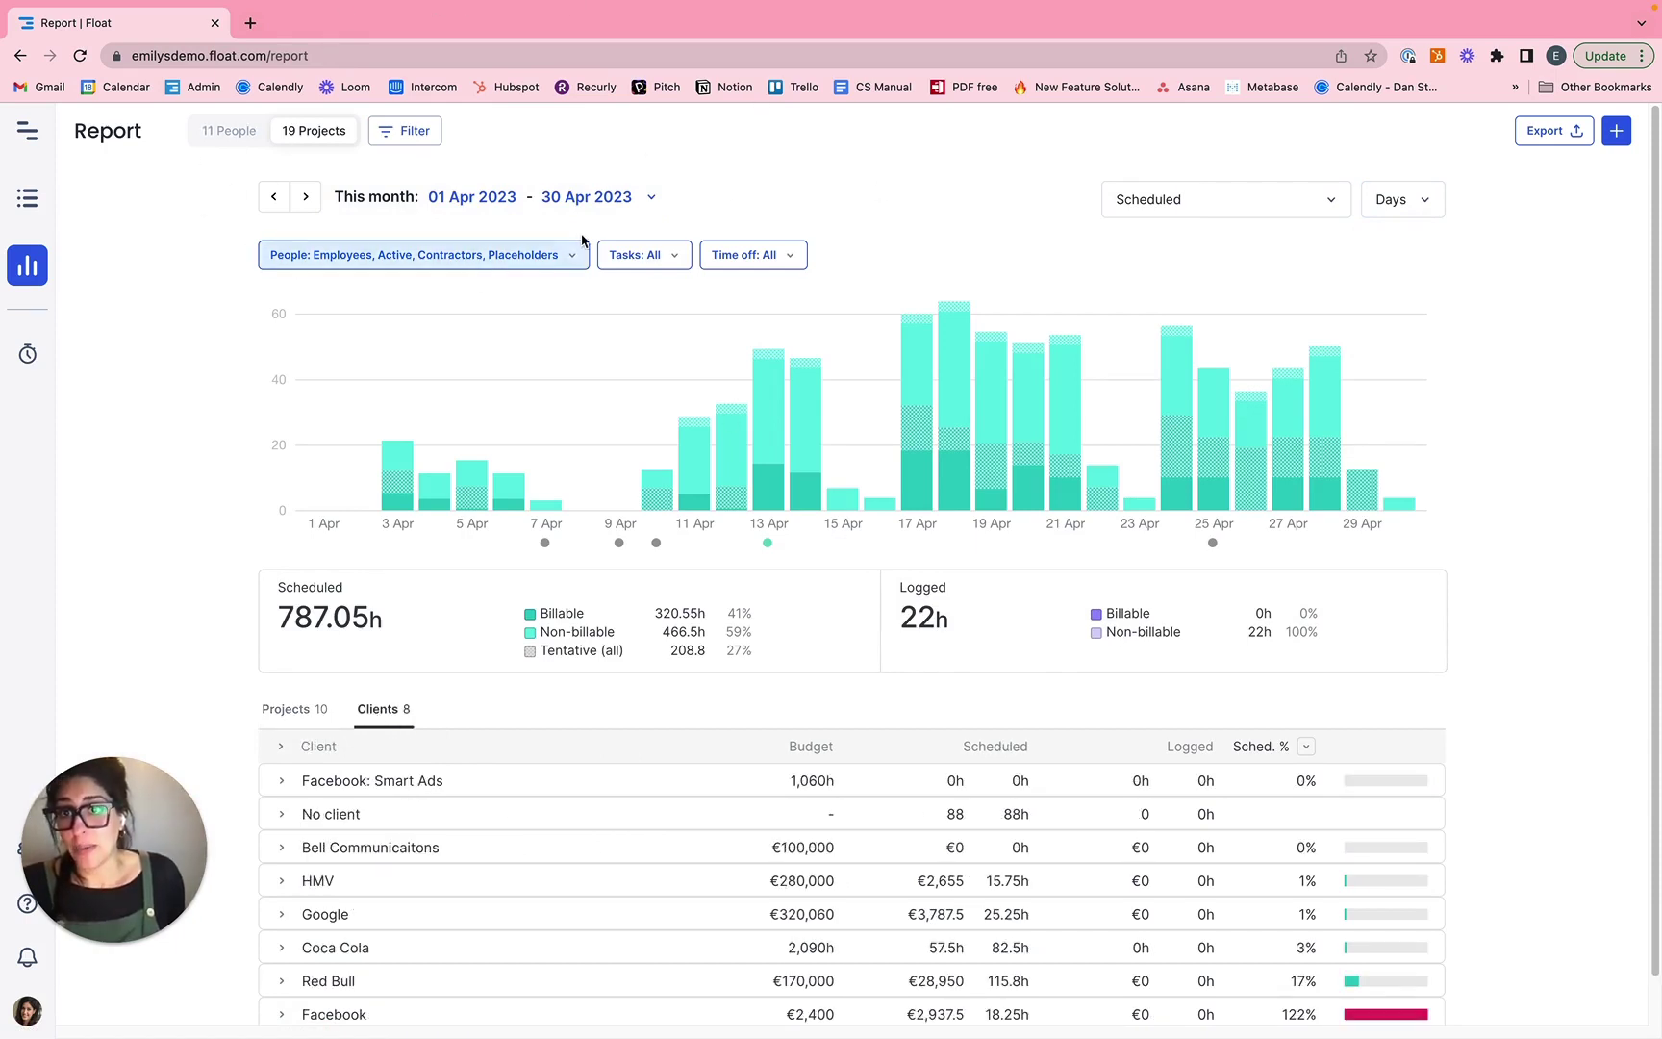
pyautogui.click(236, 133)
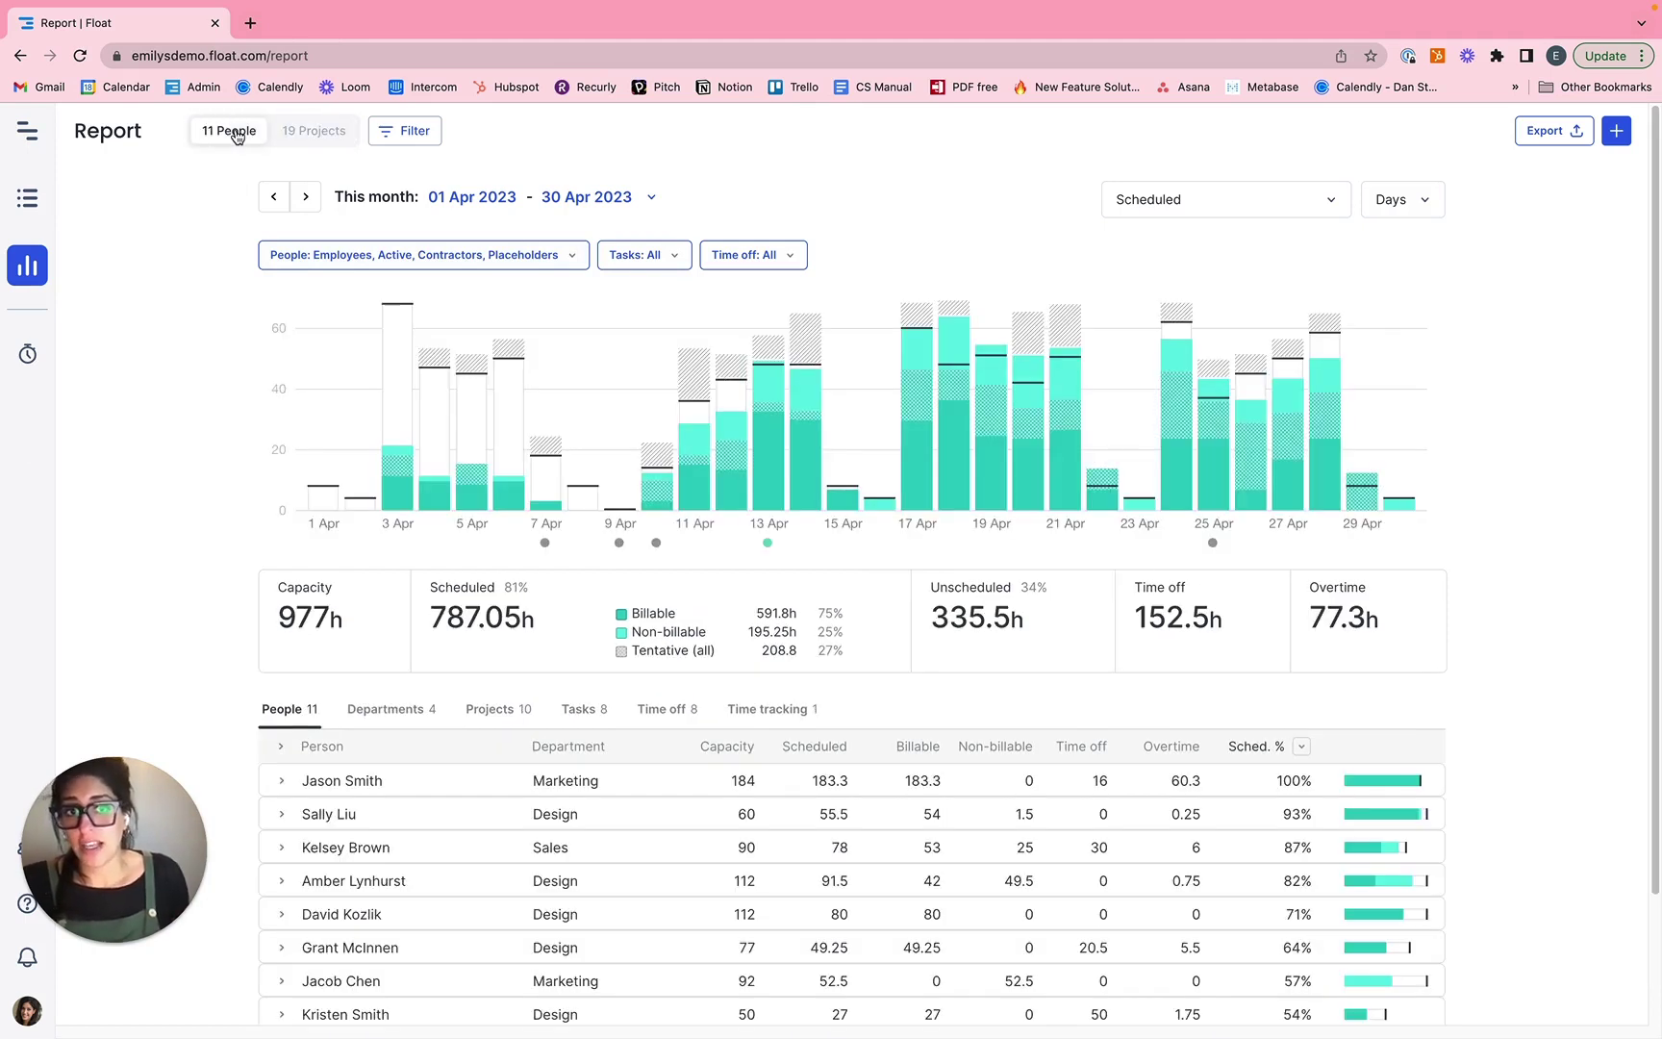
pyautogui.click(1236, 204)
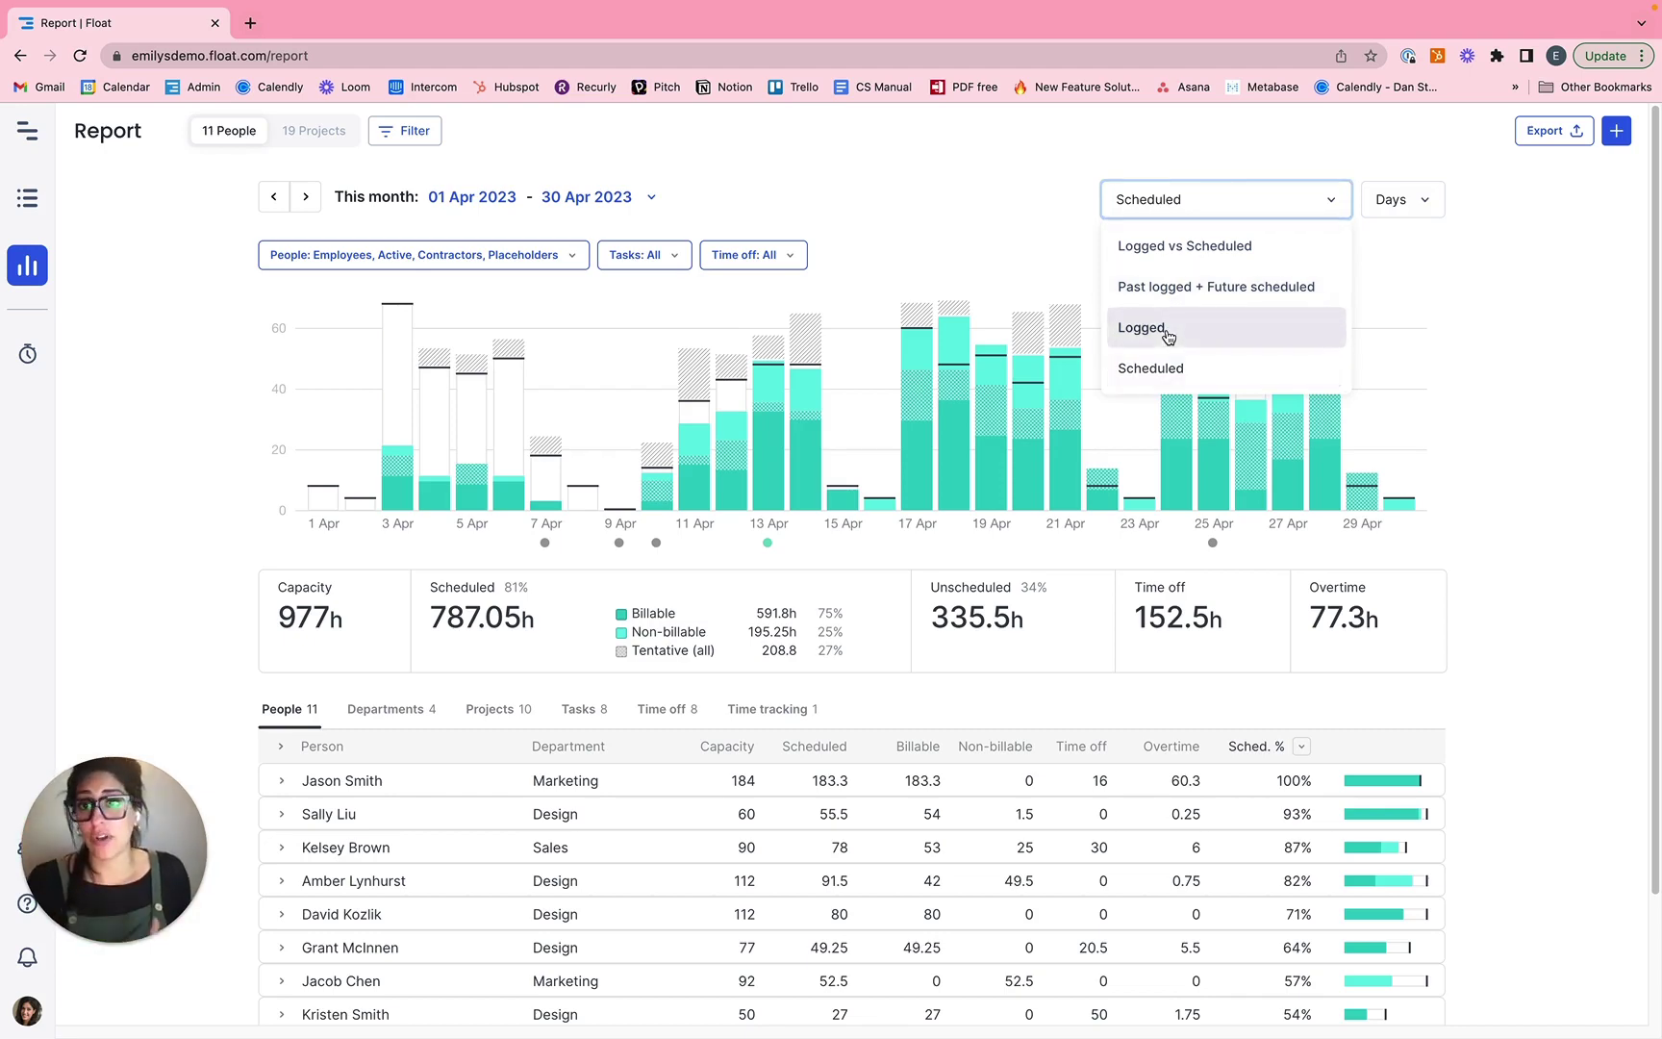
# Show logged hours instead of scheduled and step the report back to February 2023.
pyautogui.click(273, 197)
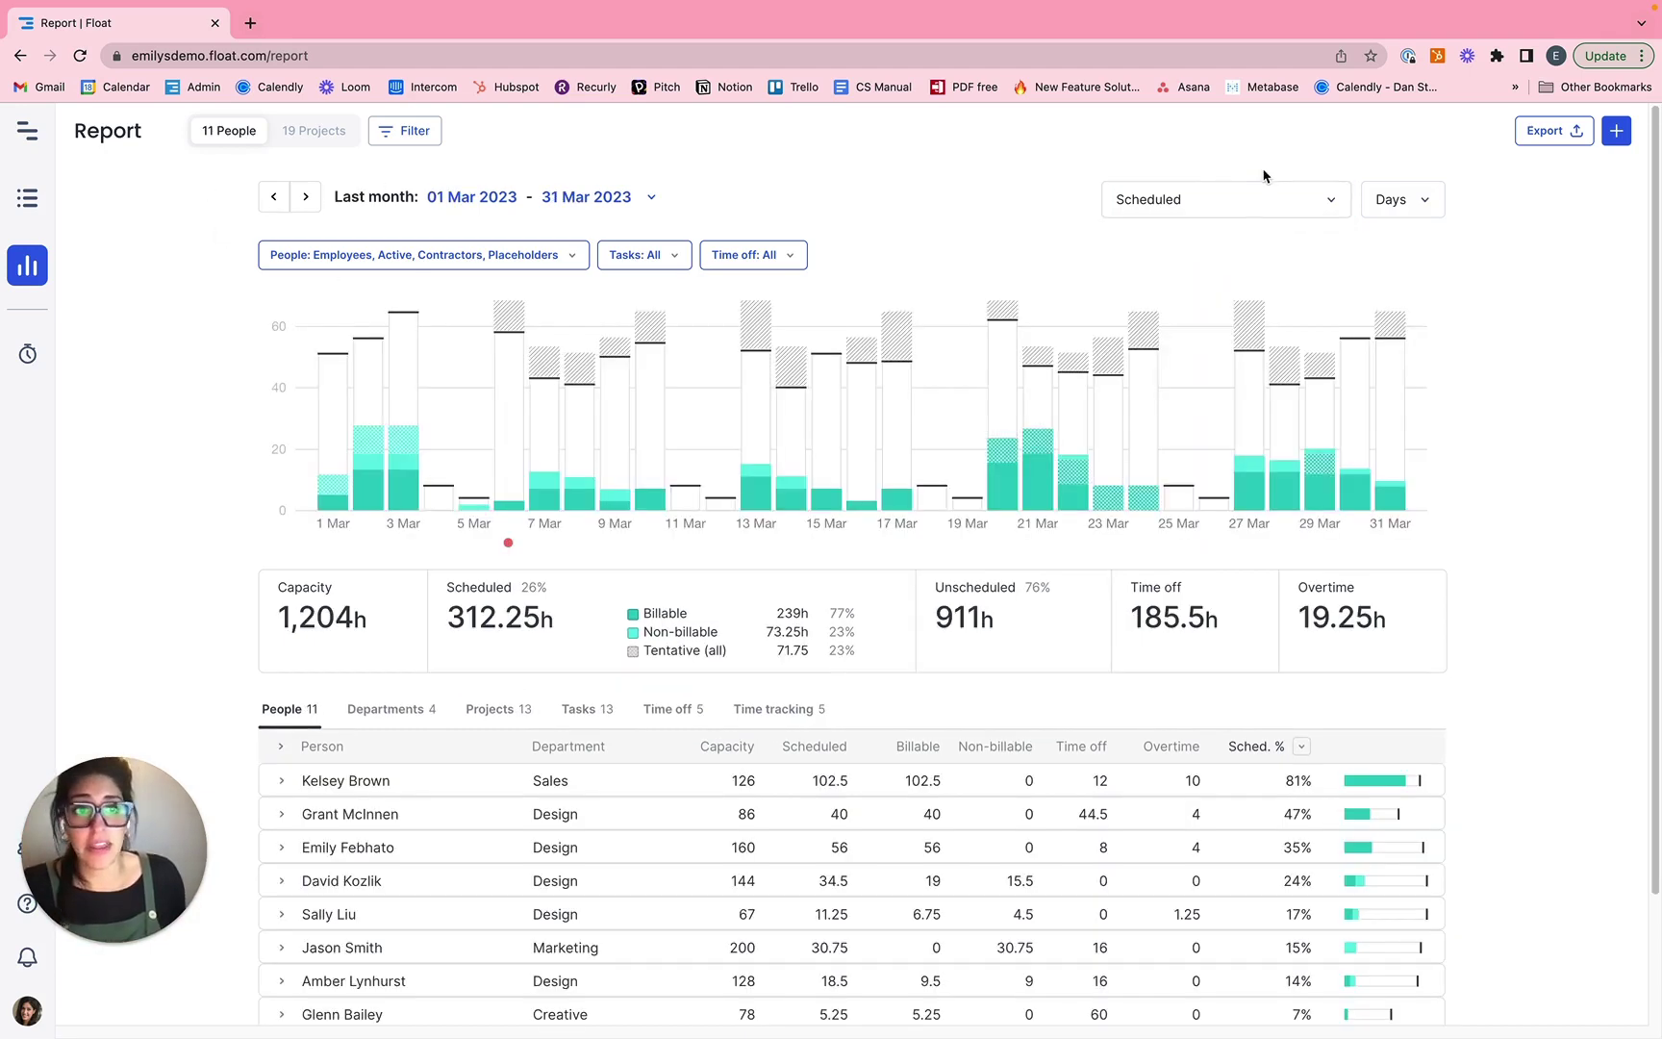
pyautogui.click(1260, 200)
pyautogui.click(1198, 327)
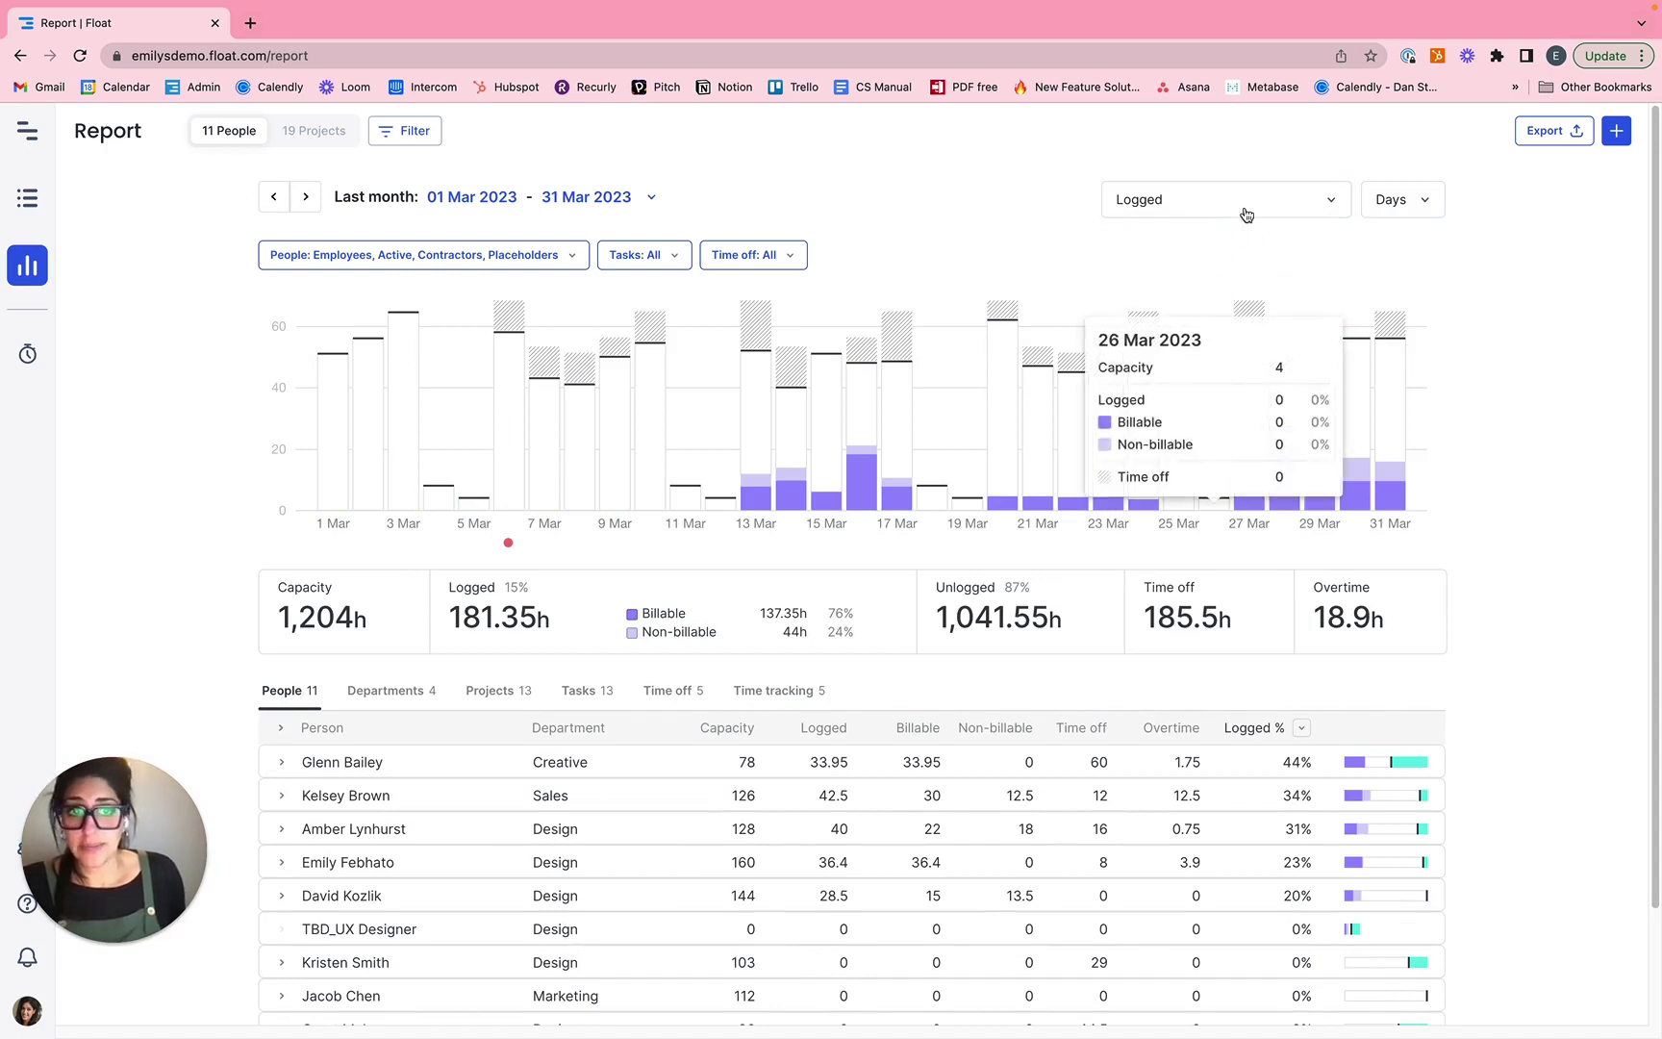
pyautogui.click(273, 197)
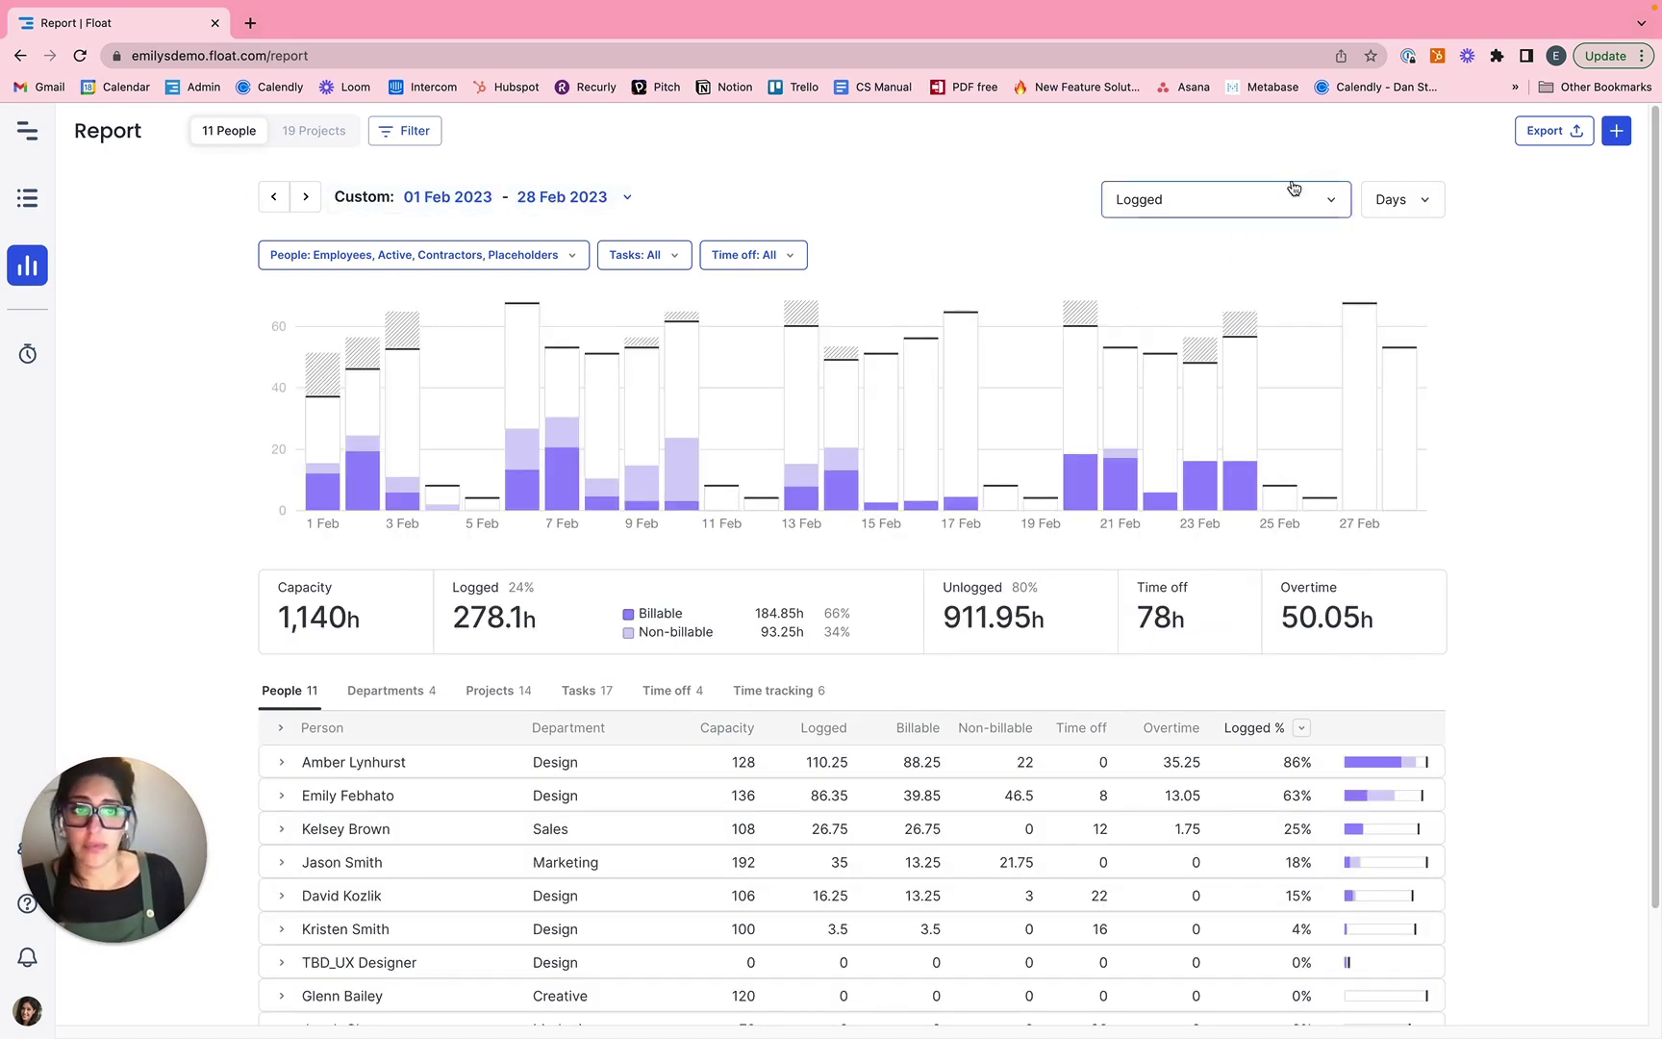
# Group the February logged-hours chart into weekly bars.
pyautogui.click(1375, 200)
pyautogui.click(1397, 285)
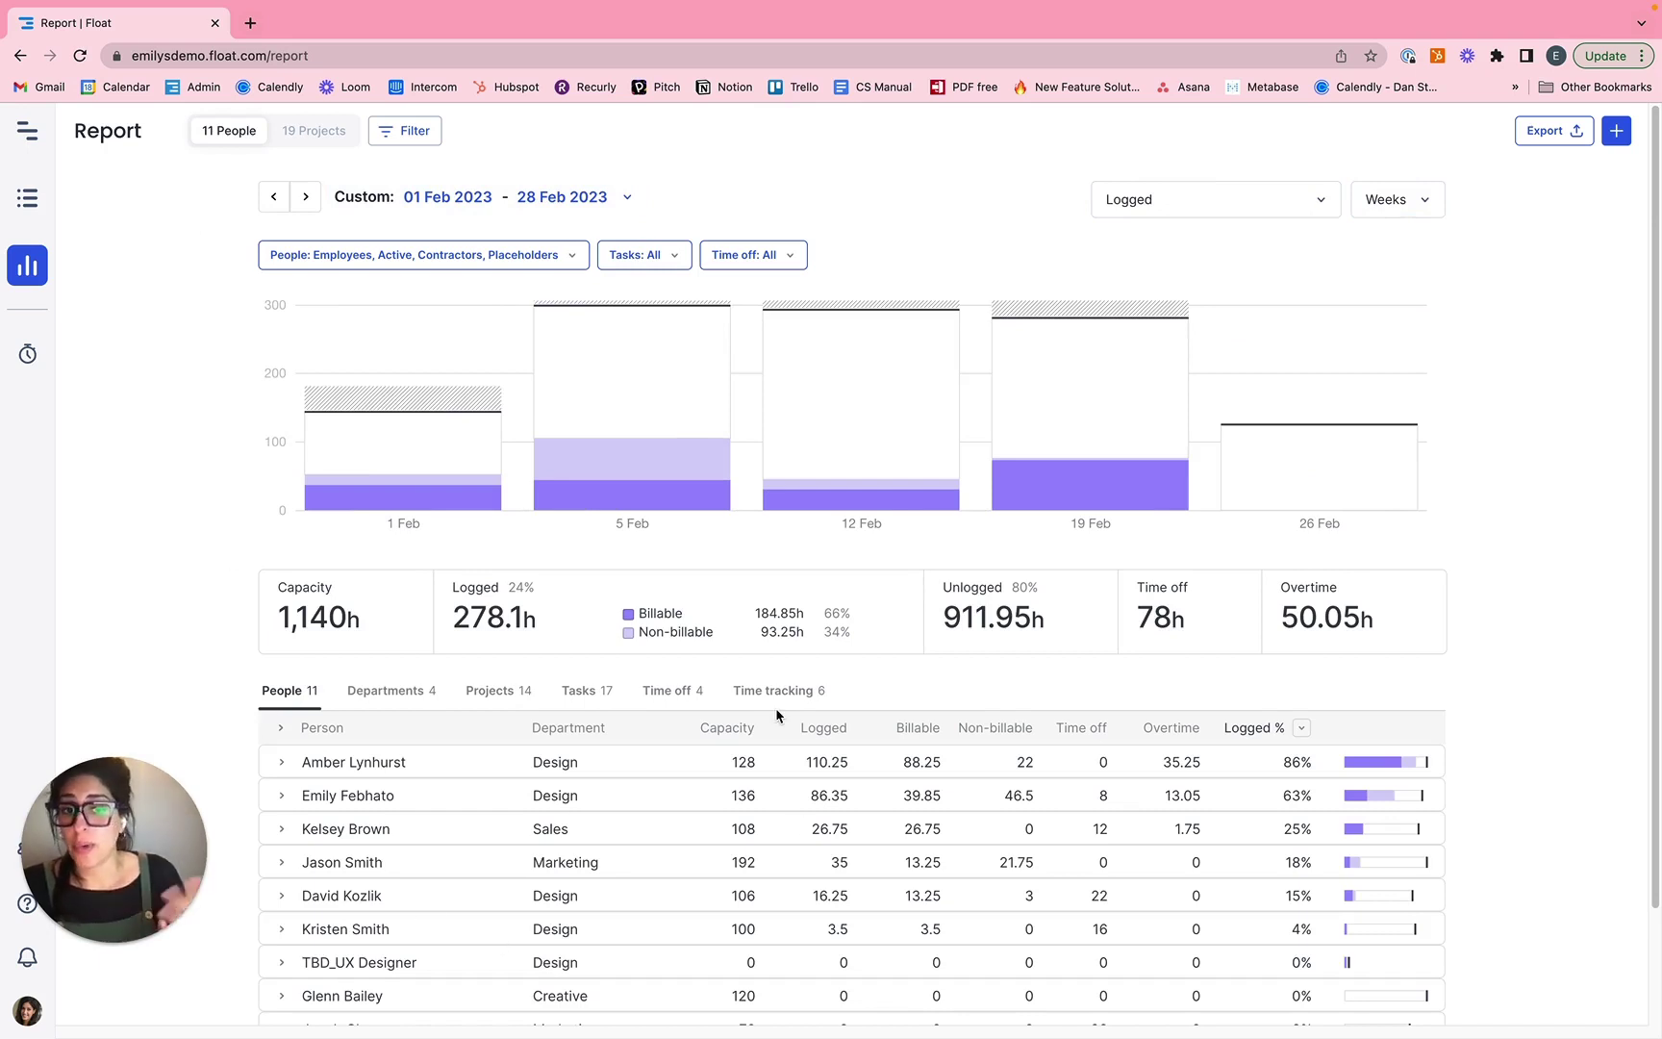
pyautogui.scroll(-2, 778, 715)
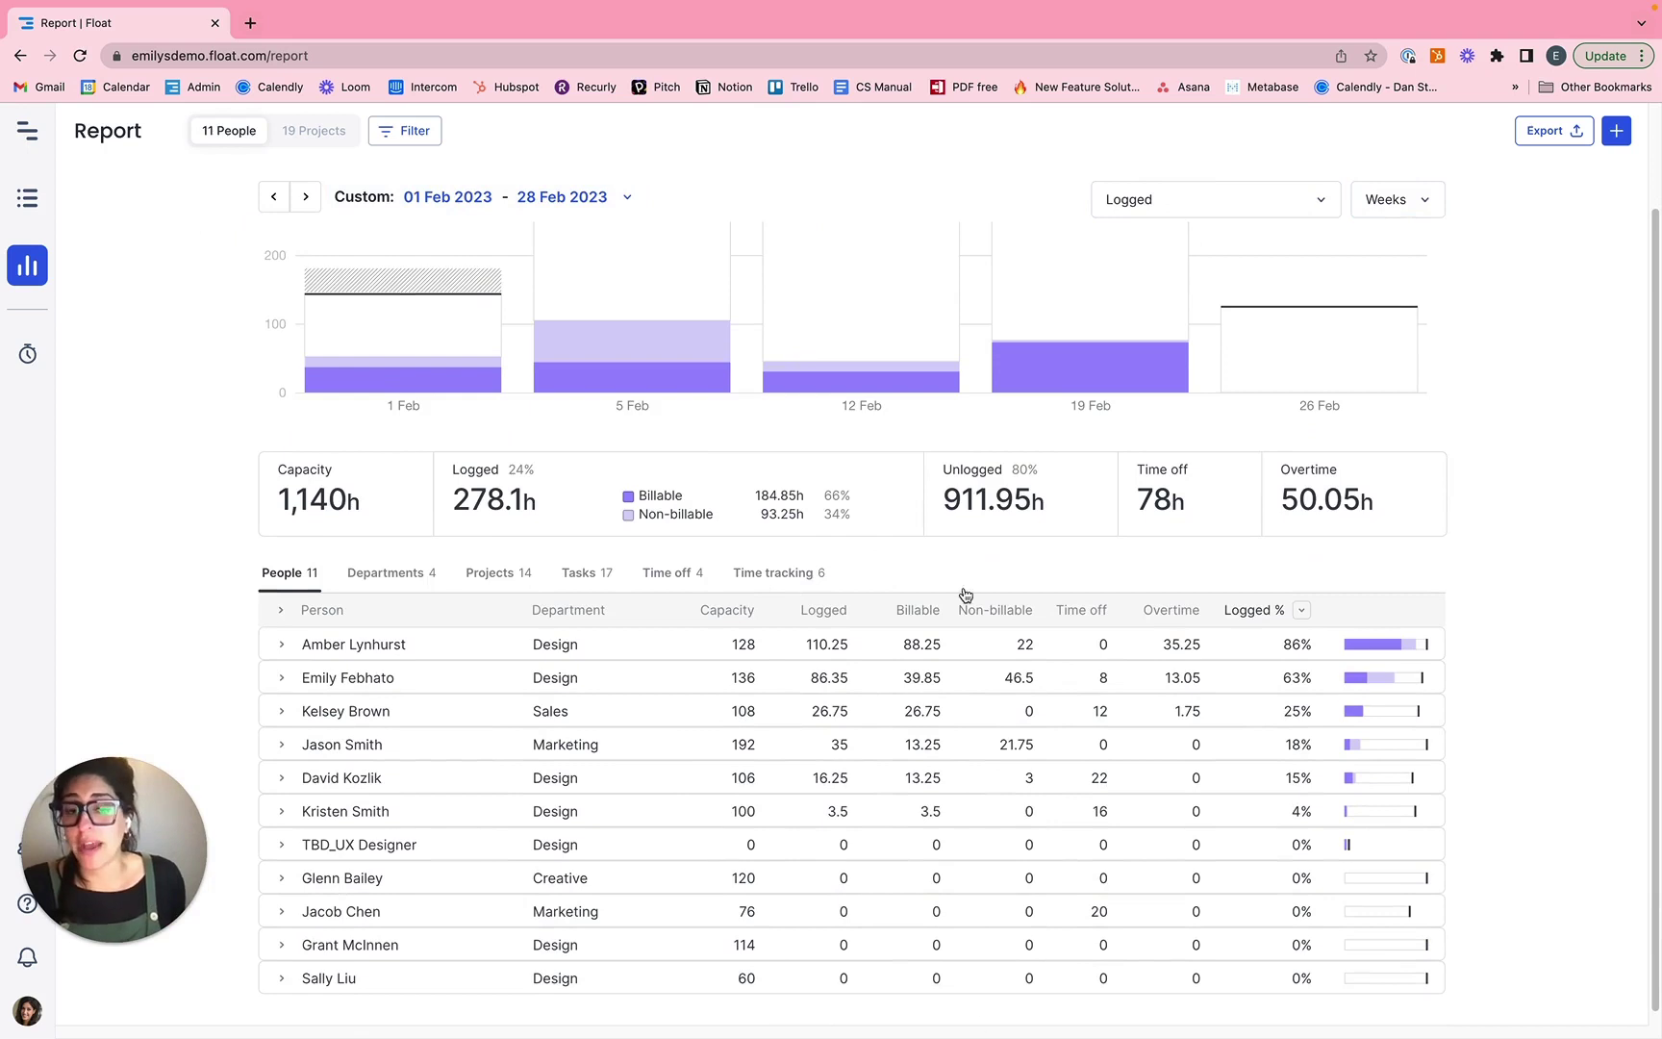
pyautogui.scroll(2, 1061, 524)
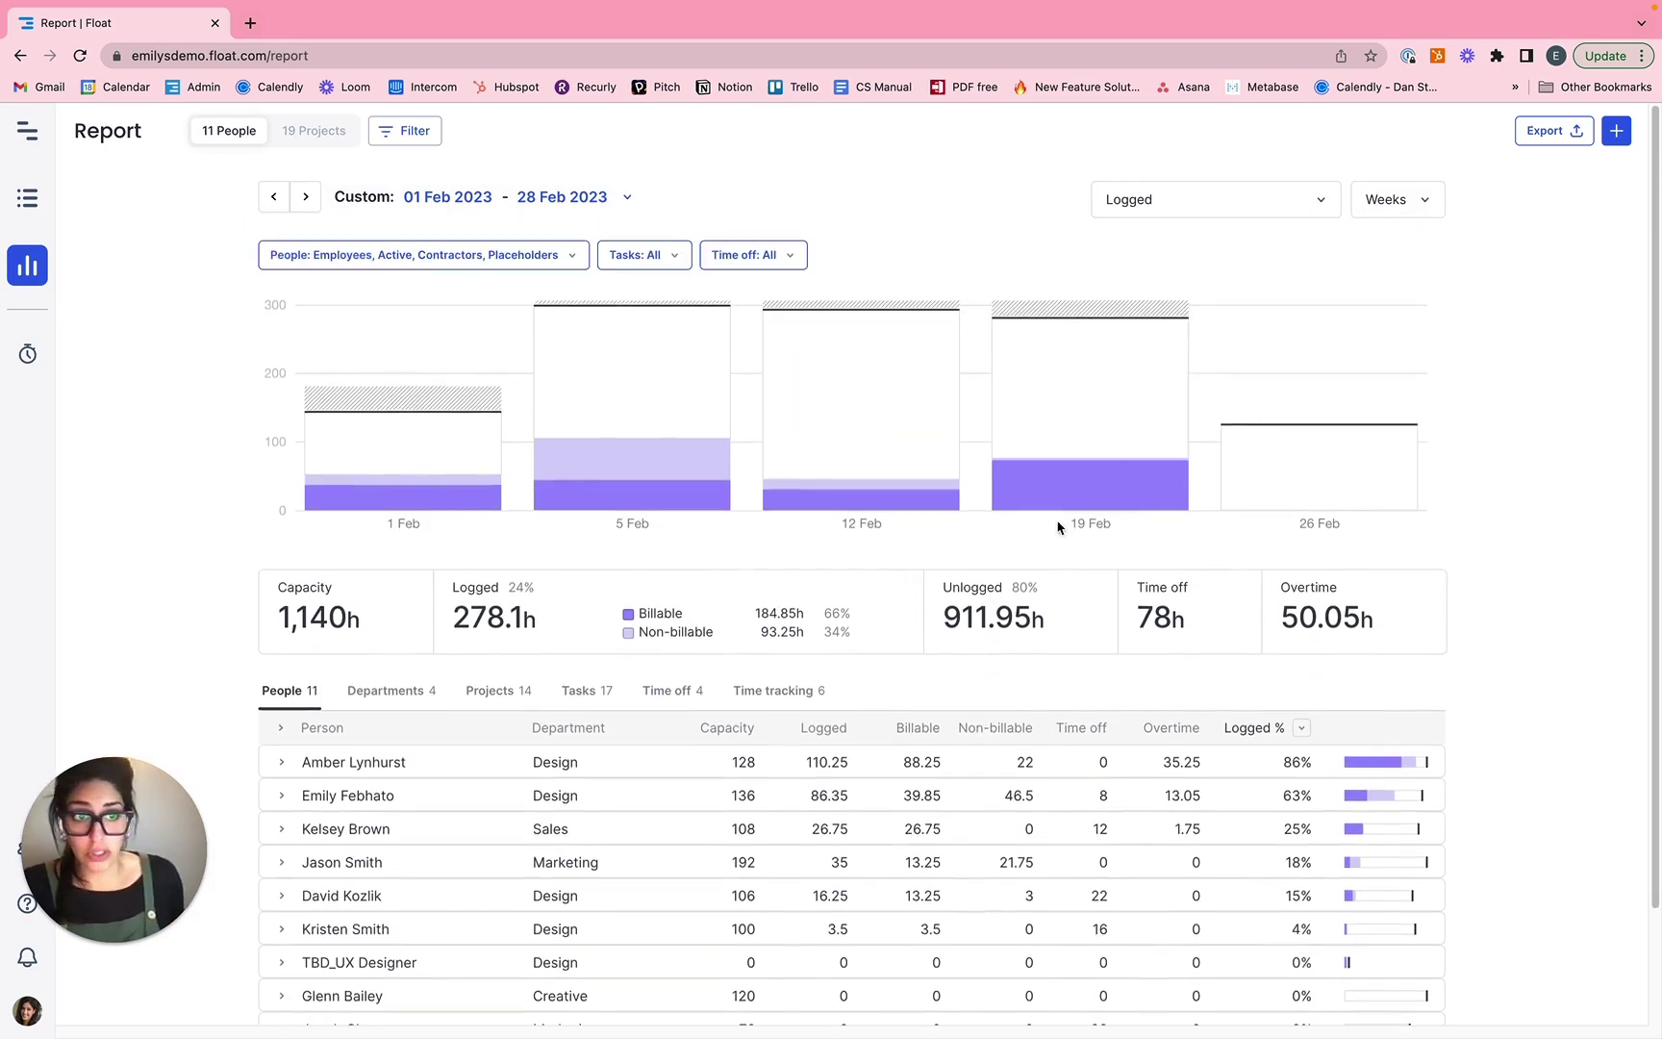
pyautogui.click(1181, 207)
# Switch to Logged vs Scheduled, inspect one person's per-project hours, then group the table by departments.
pyautogui.click(1181, 244)
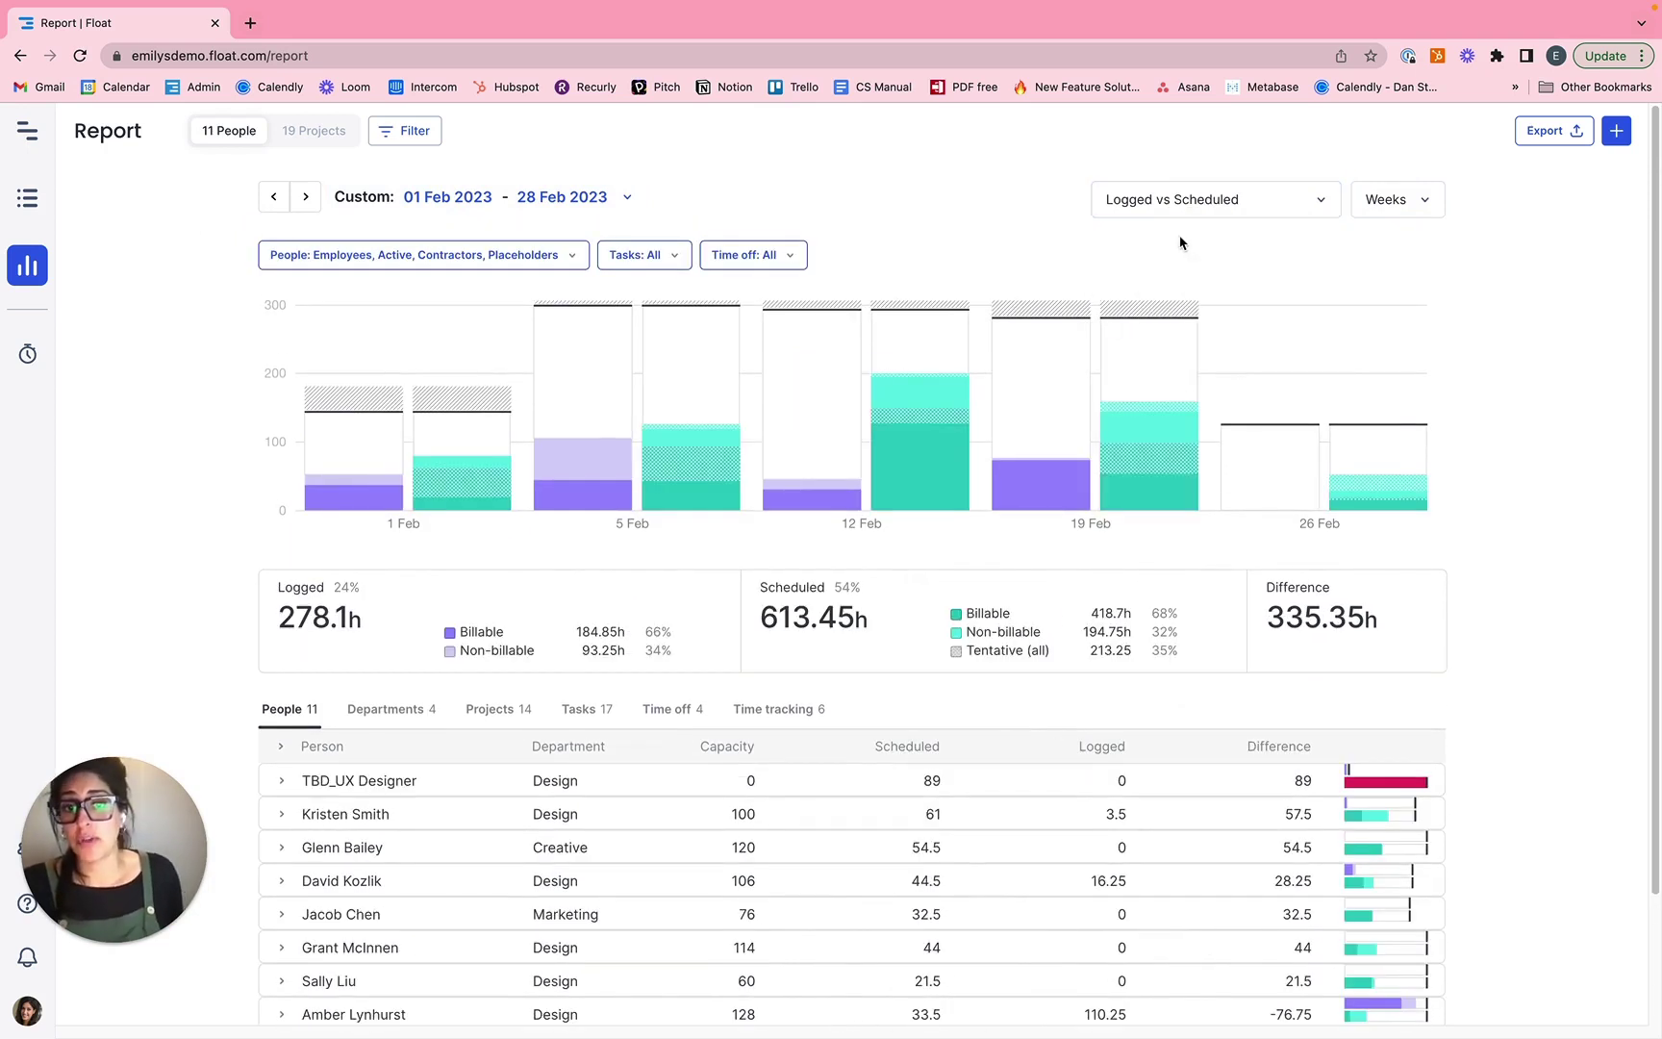
pyautogui.scroll(-3, 902, 675)
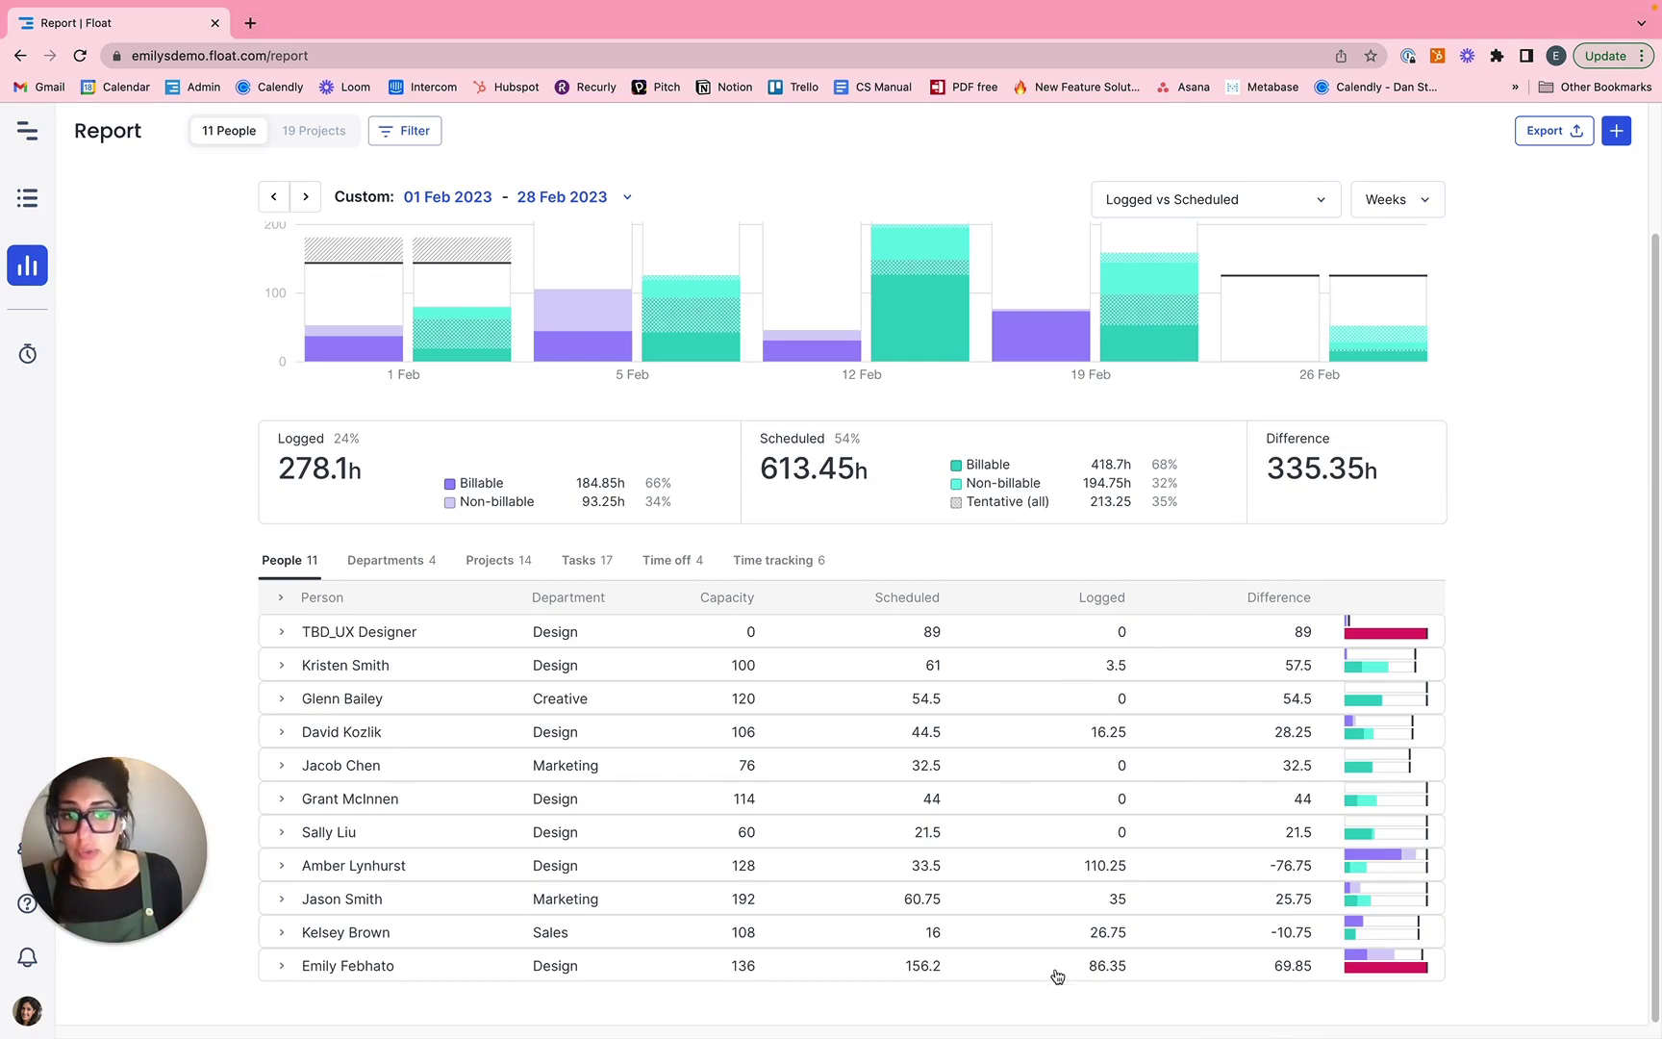
pyautogui.click(278, 869)
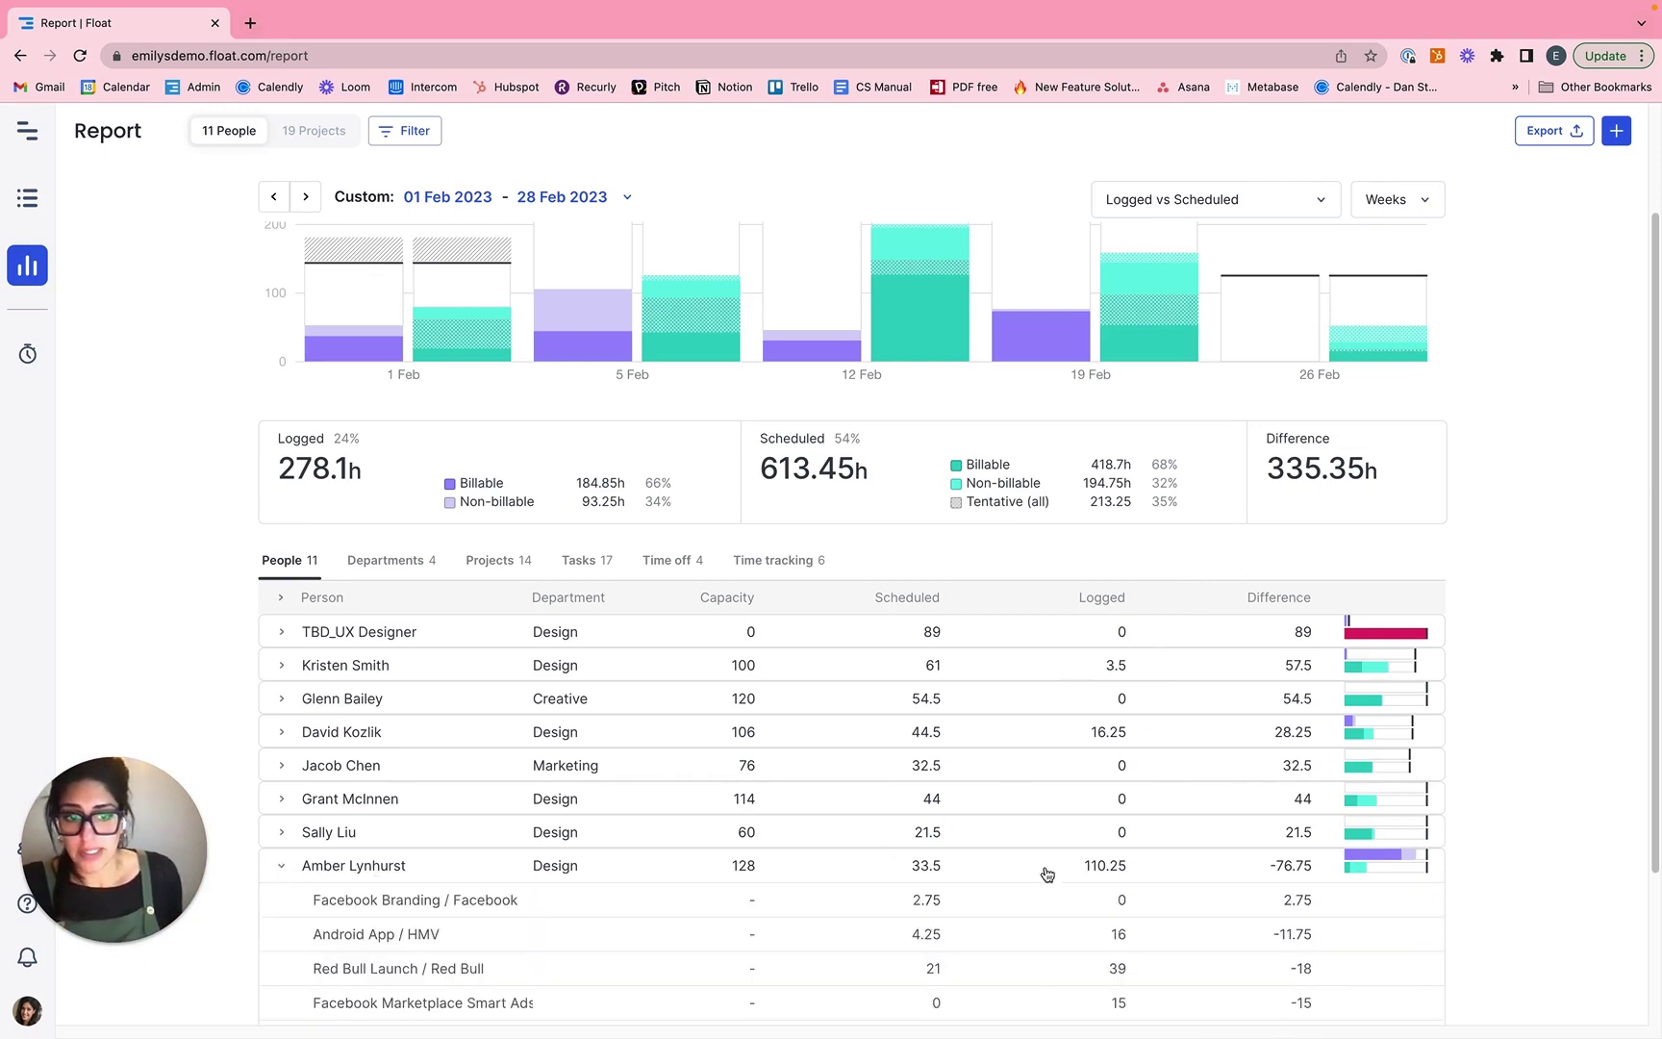
pyautogui.scroll(-5, 1154, 890)
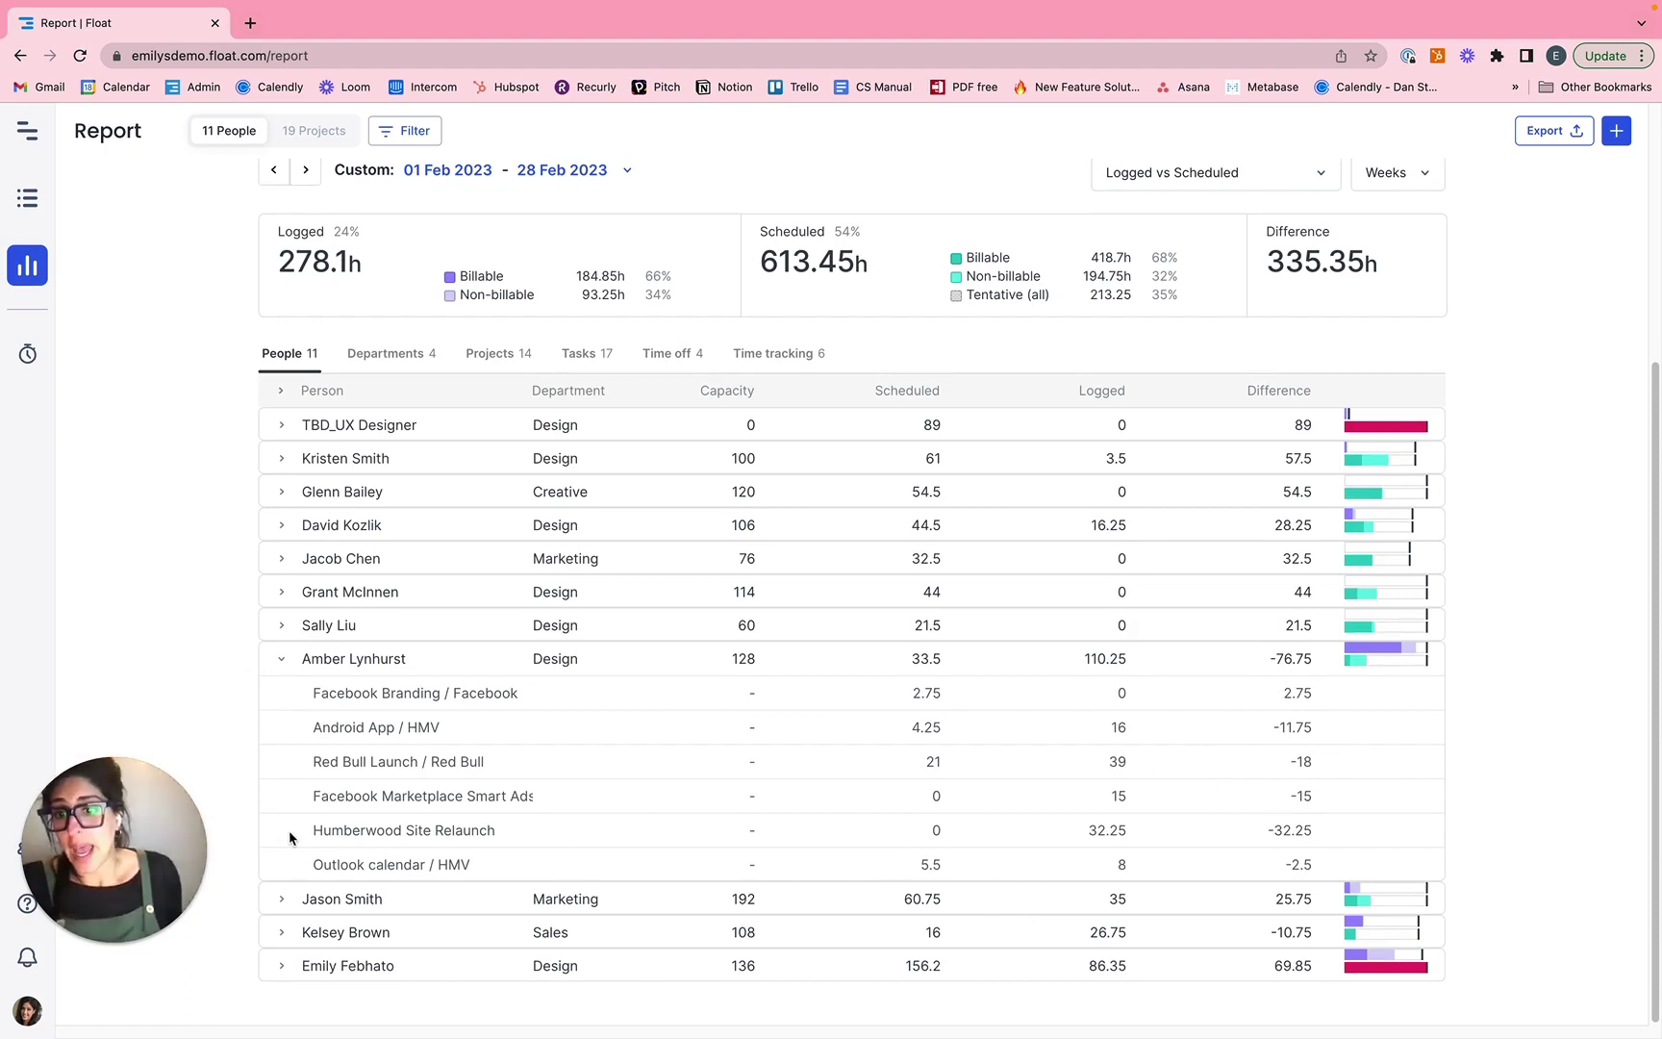
pyautogui.moveTo(1102, 833); pyautogui.dragTo(1043, 839)
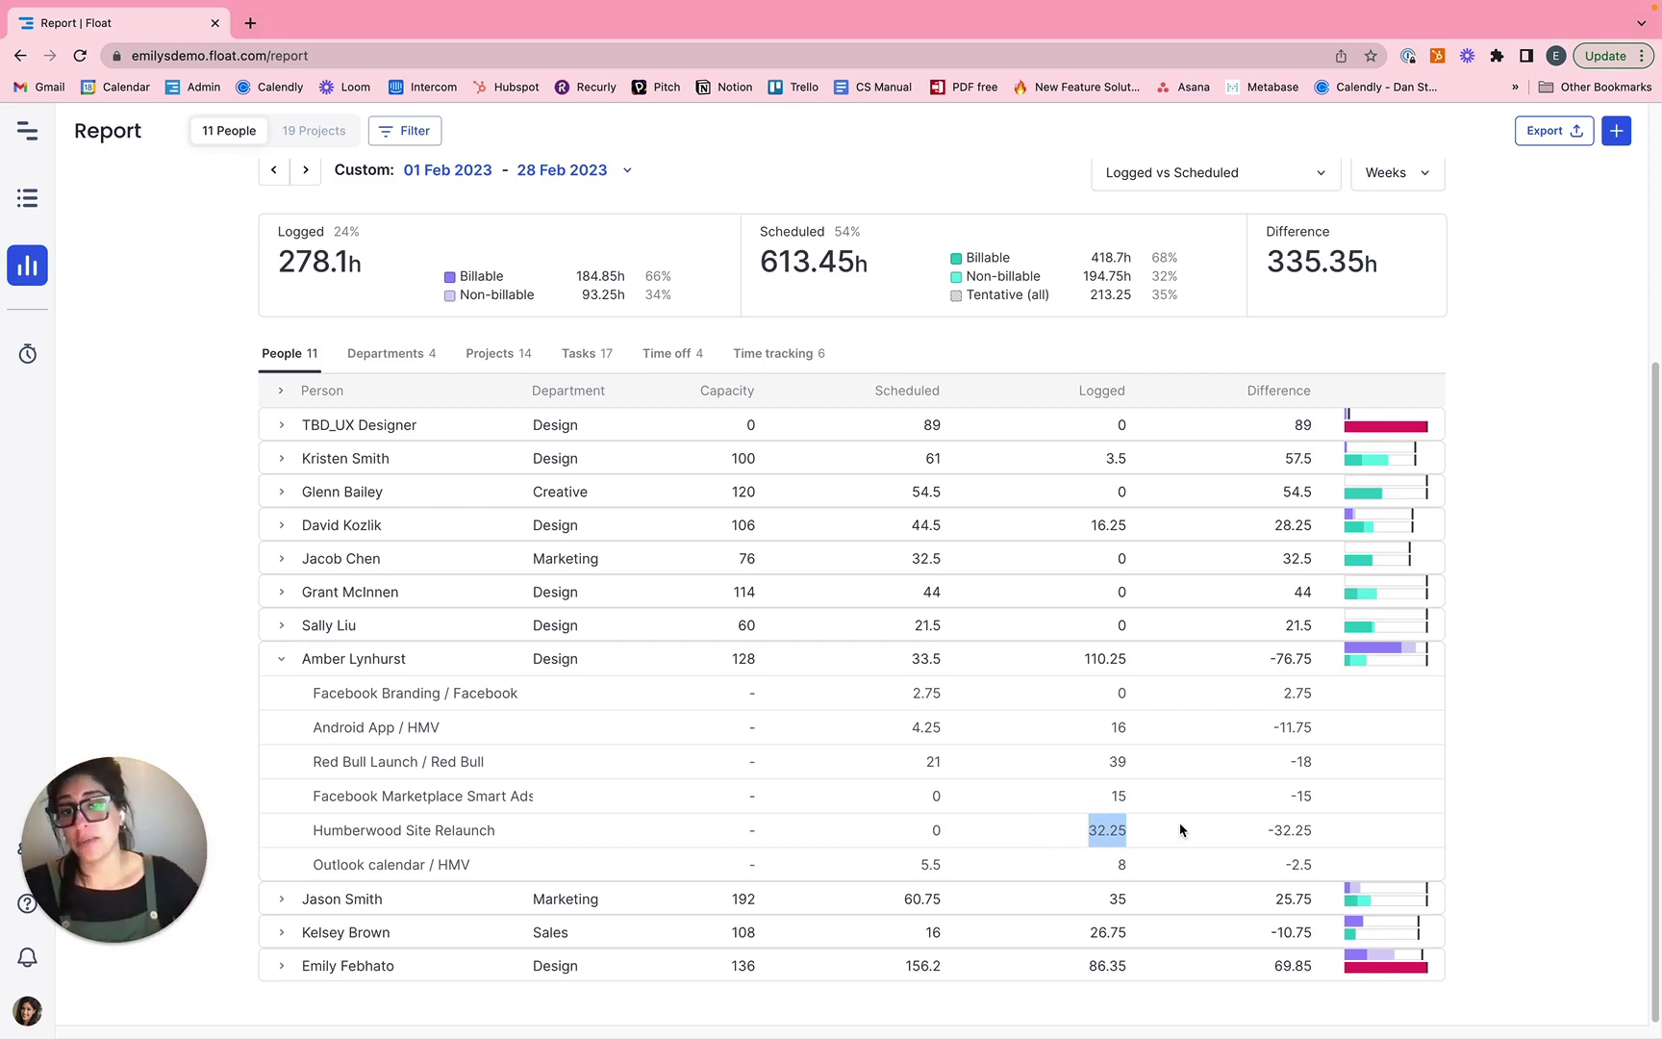
pyautogui.click(383, 354)
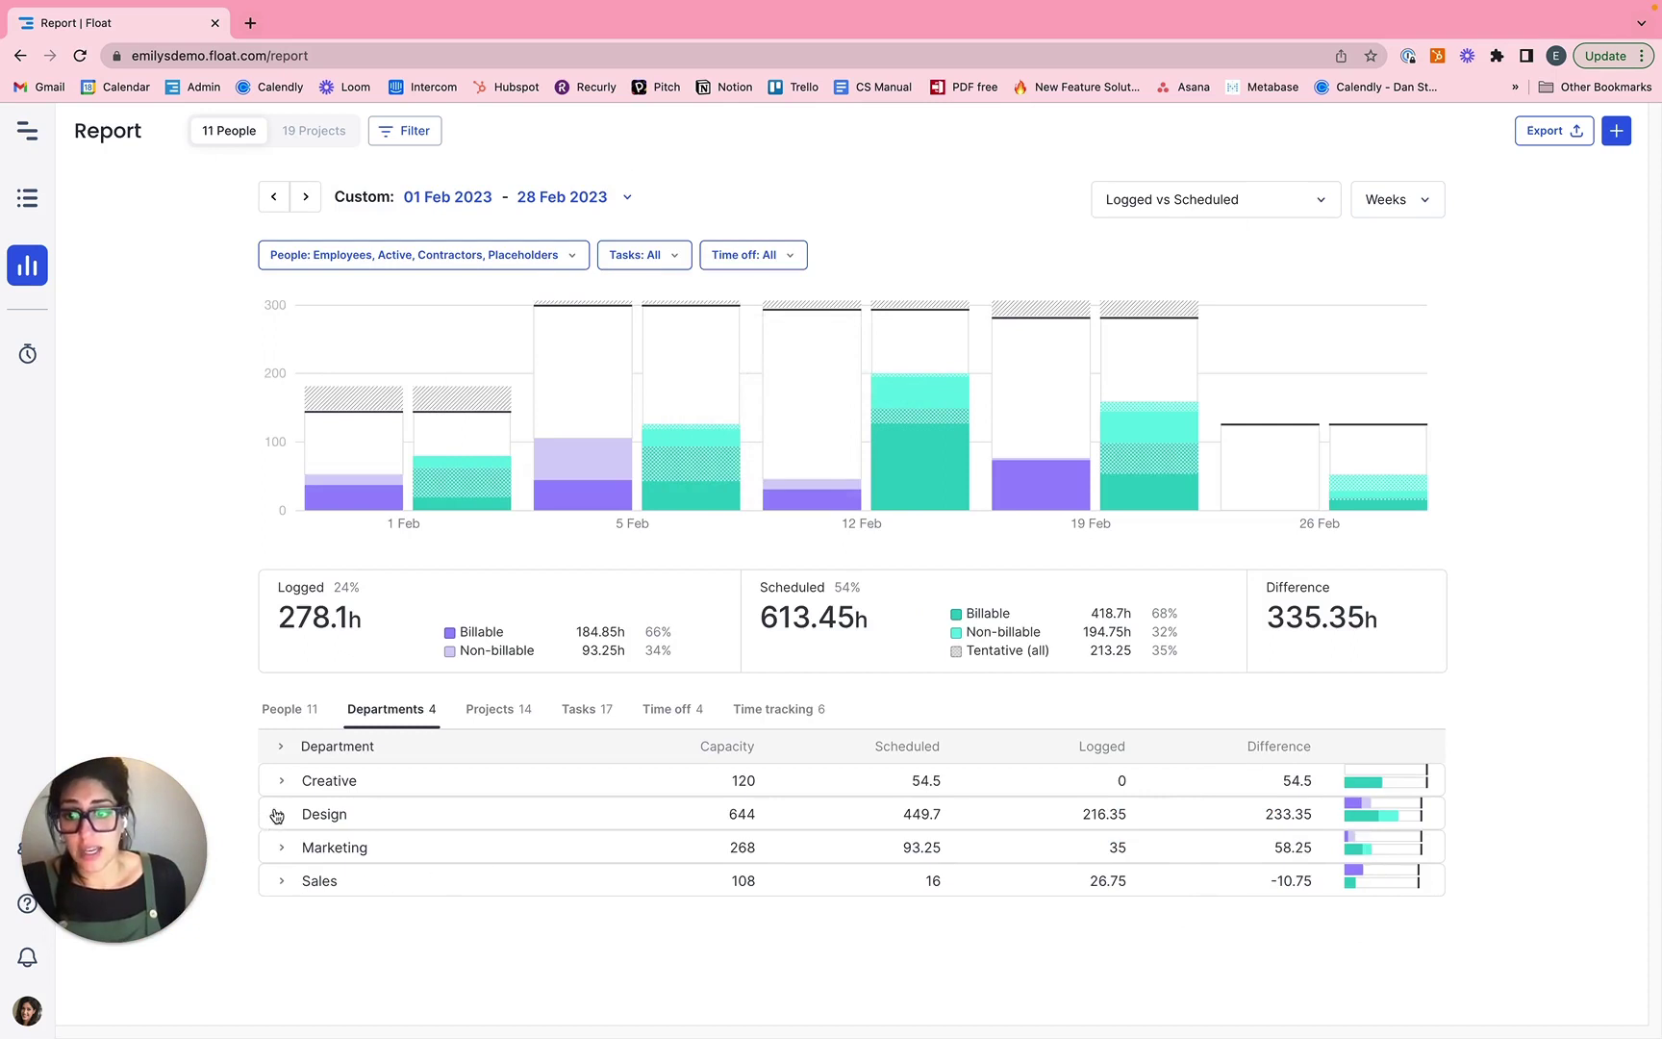
# Expand the Design department row to show its seven members' hours.
pyautogui.click(277, 816)
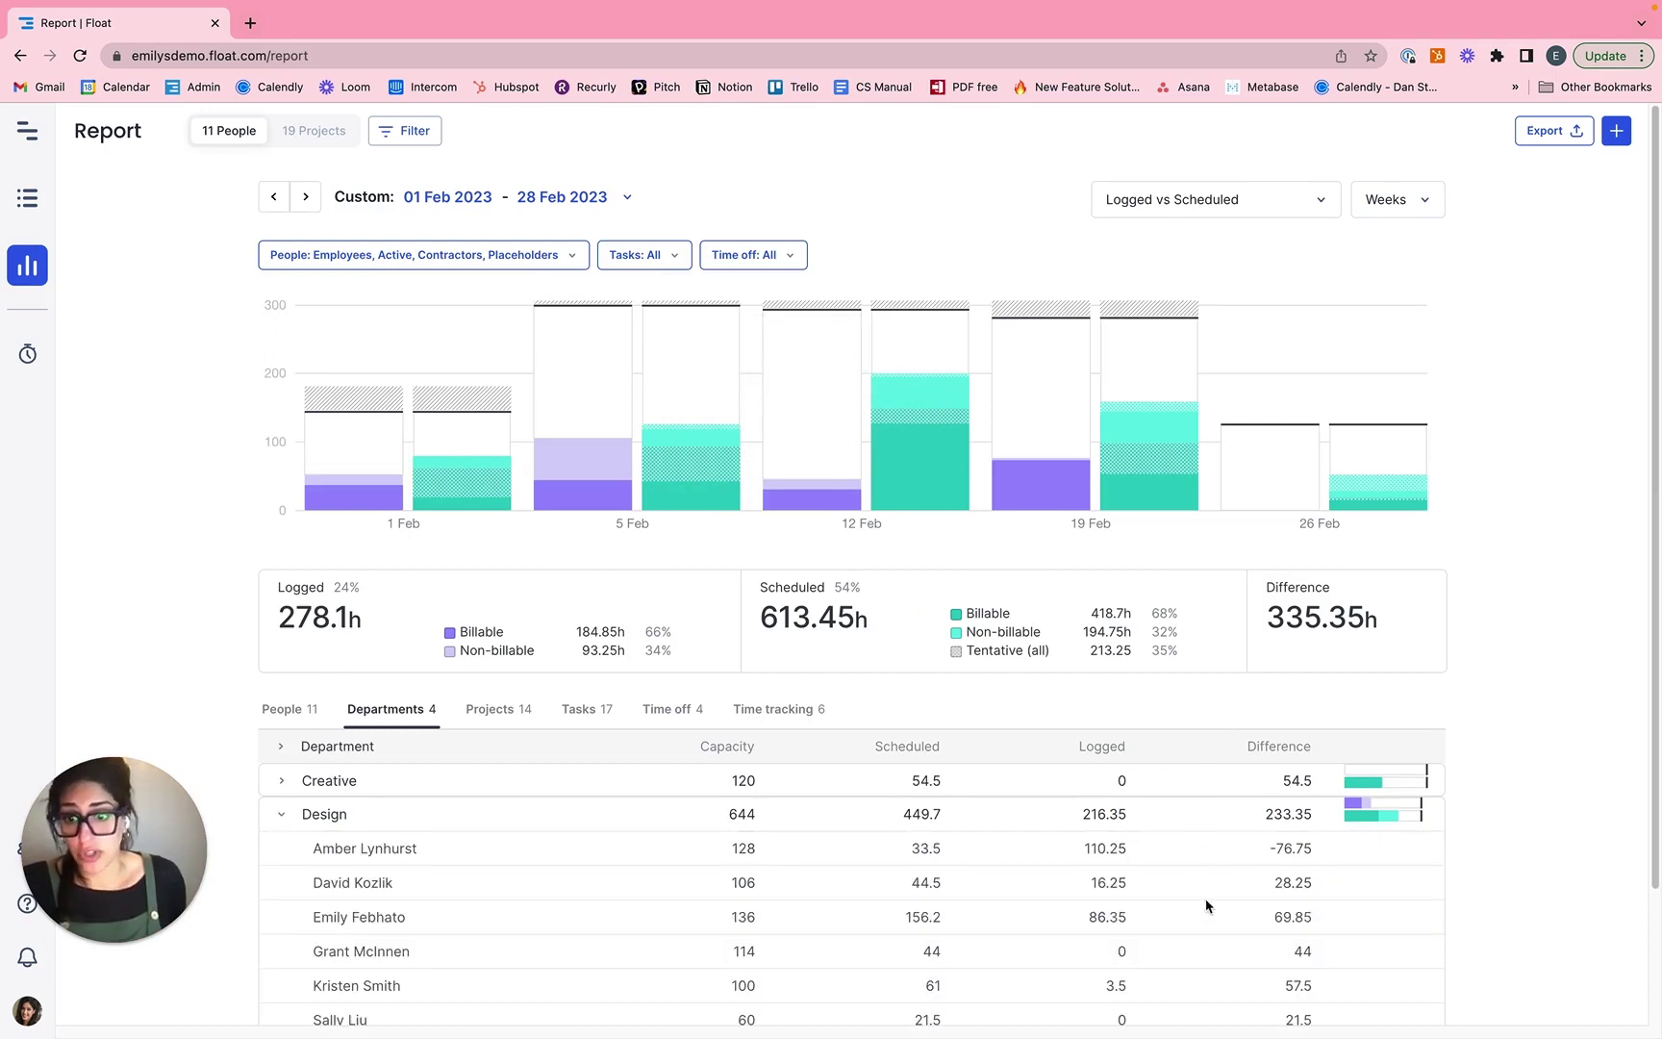
pyautogui.scroll(-2, 1209, 924)
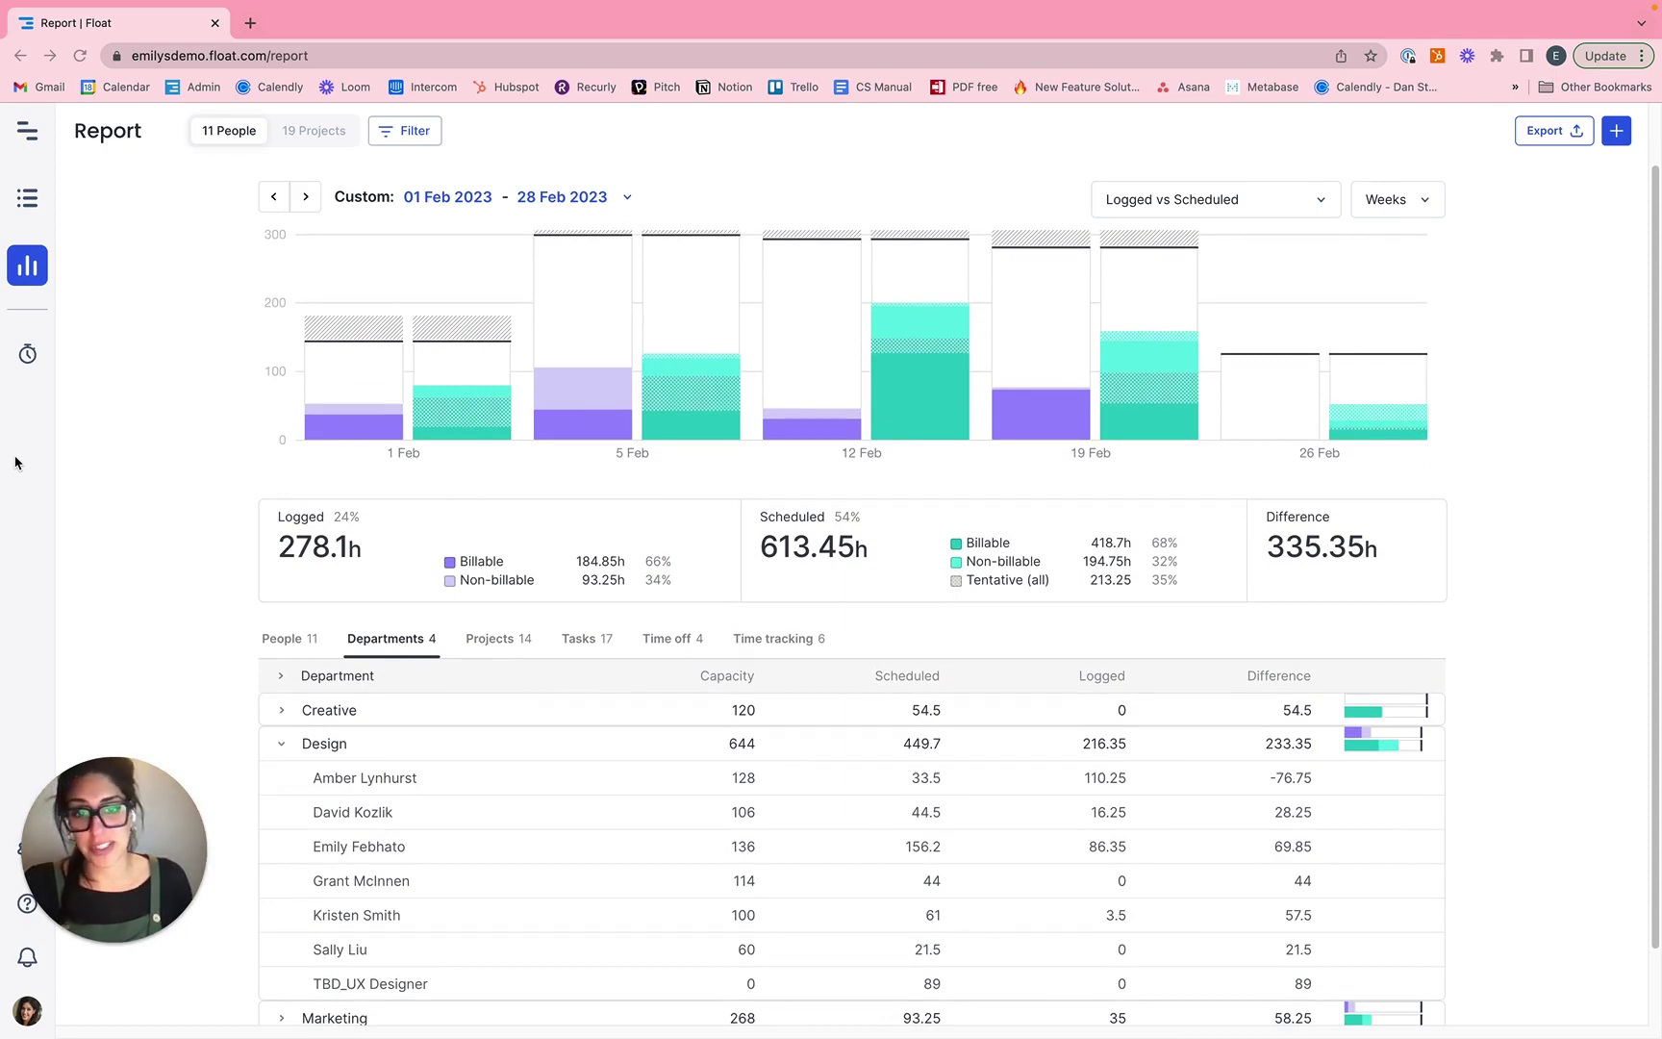
# Start a chat with Float support from the sidebar Help menu.
pyautogui.moveTo(35, 941)
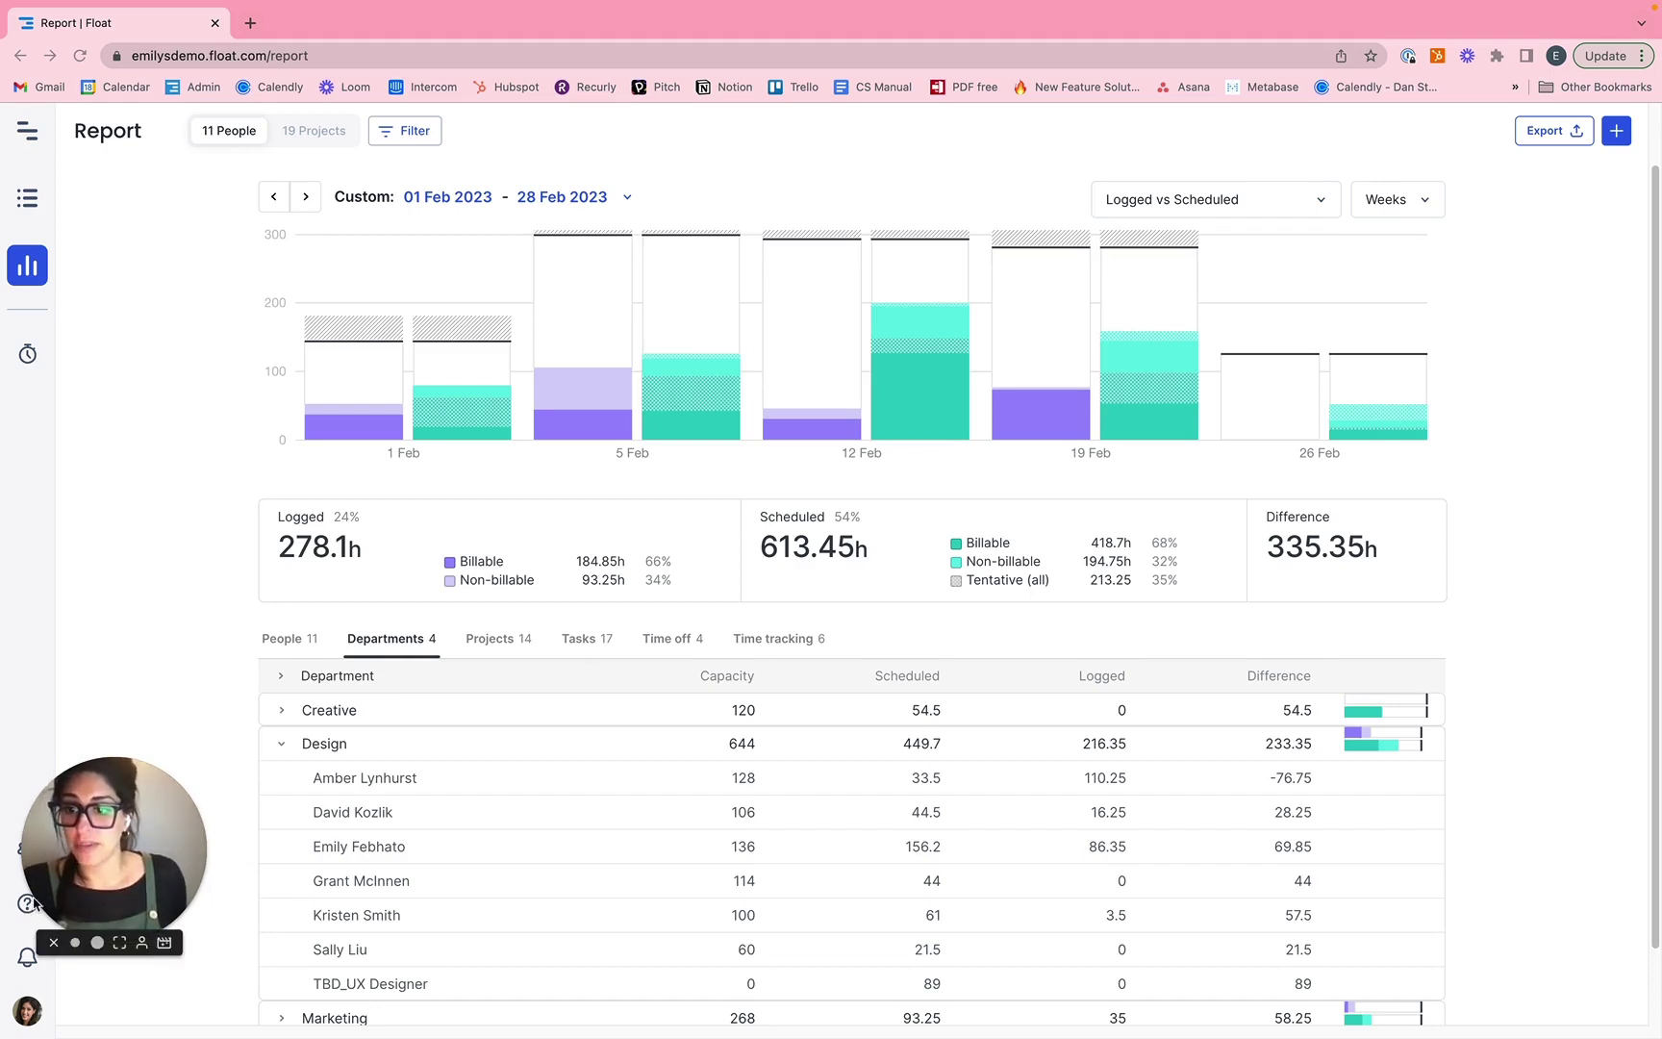
pyautogui.click(28, 906)
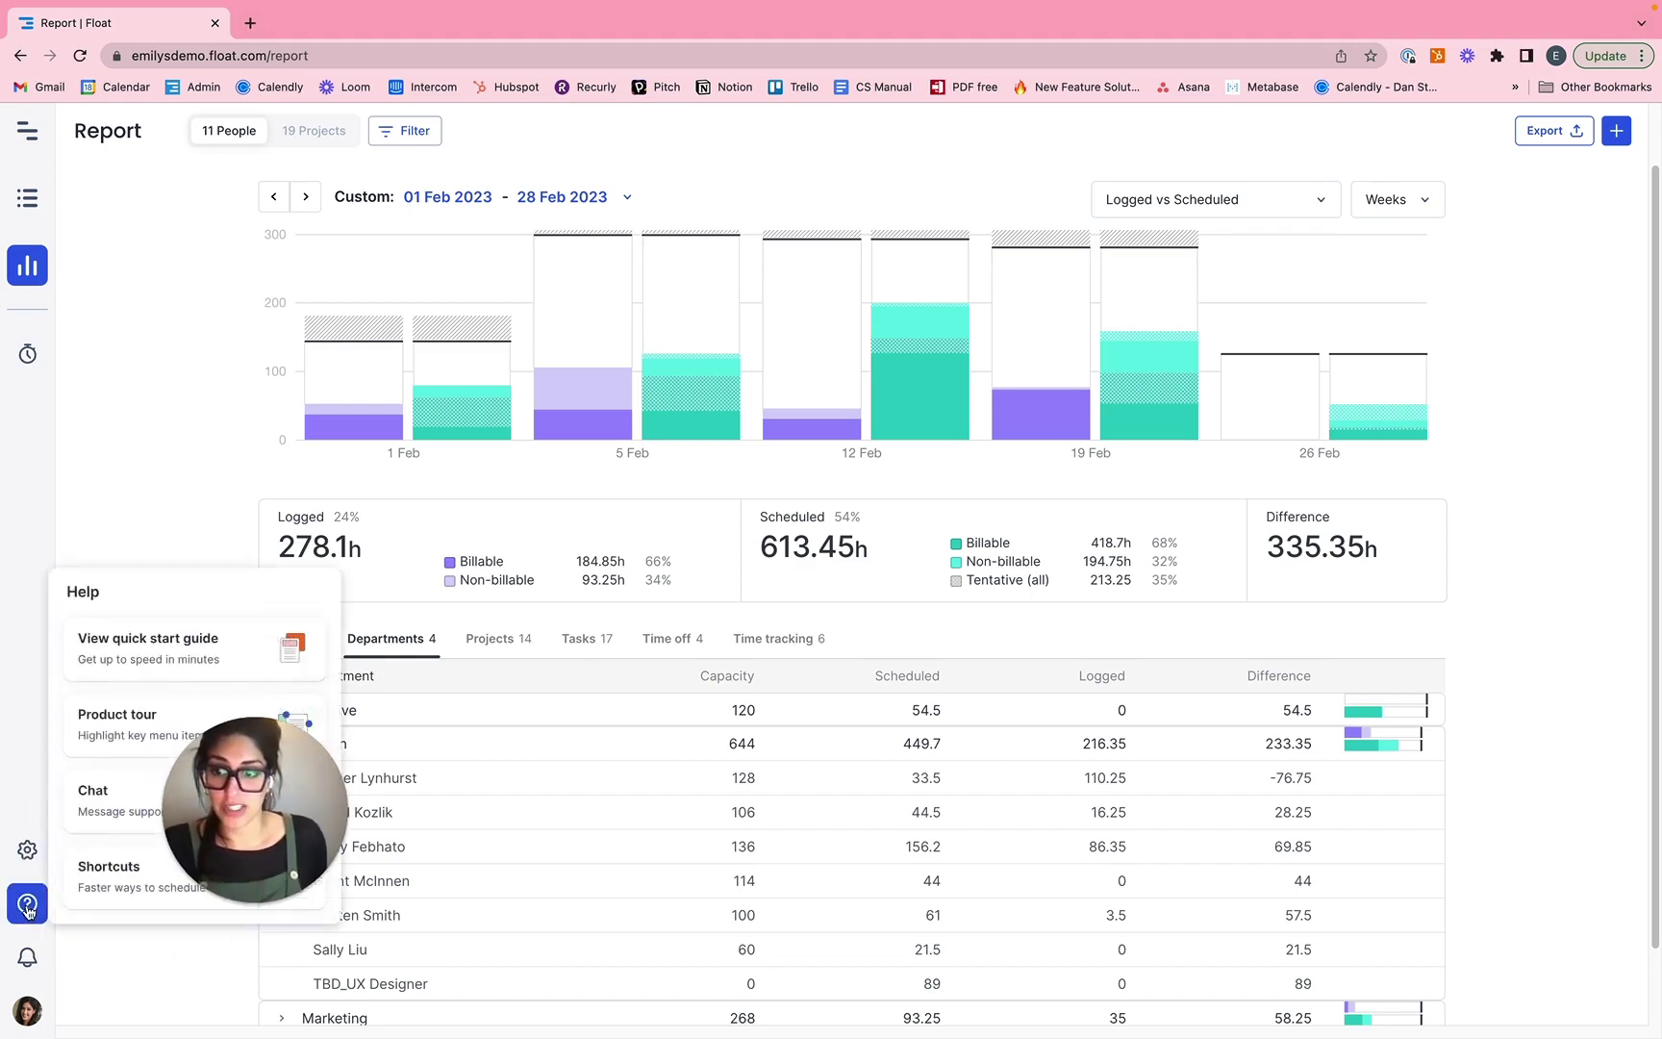
pyautogui.click(90, 799)
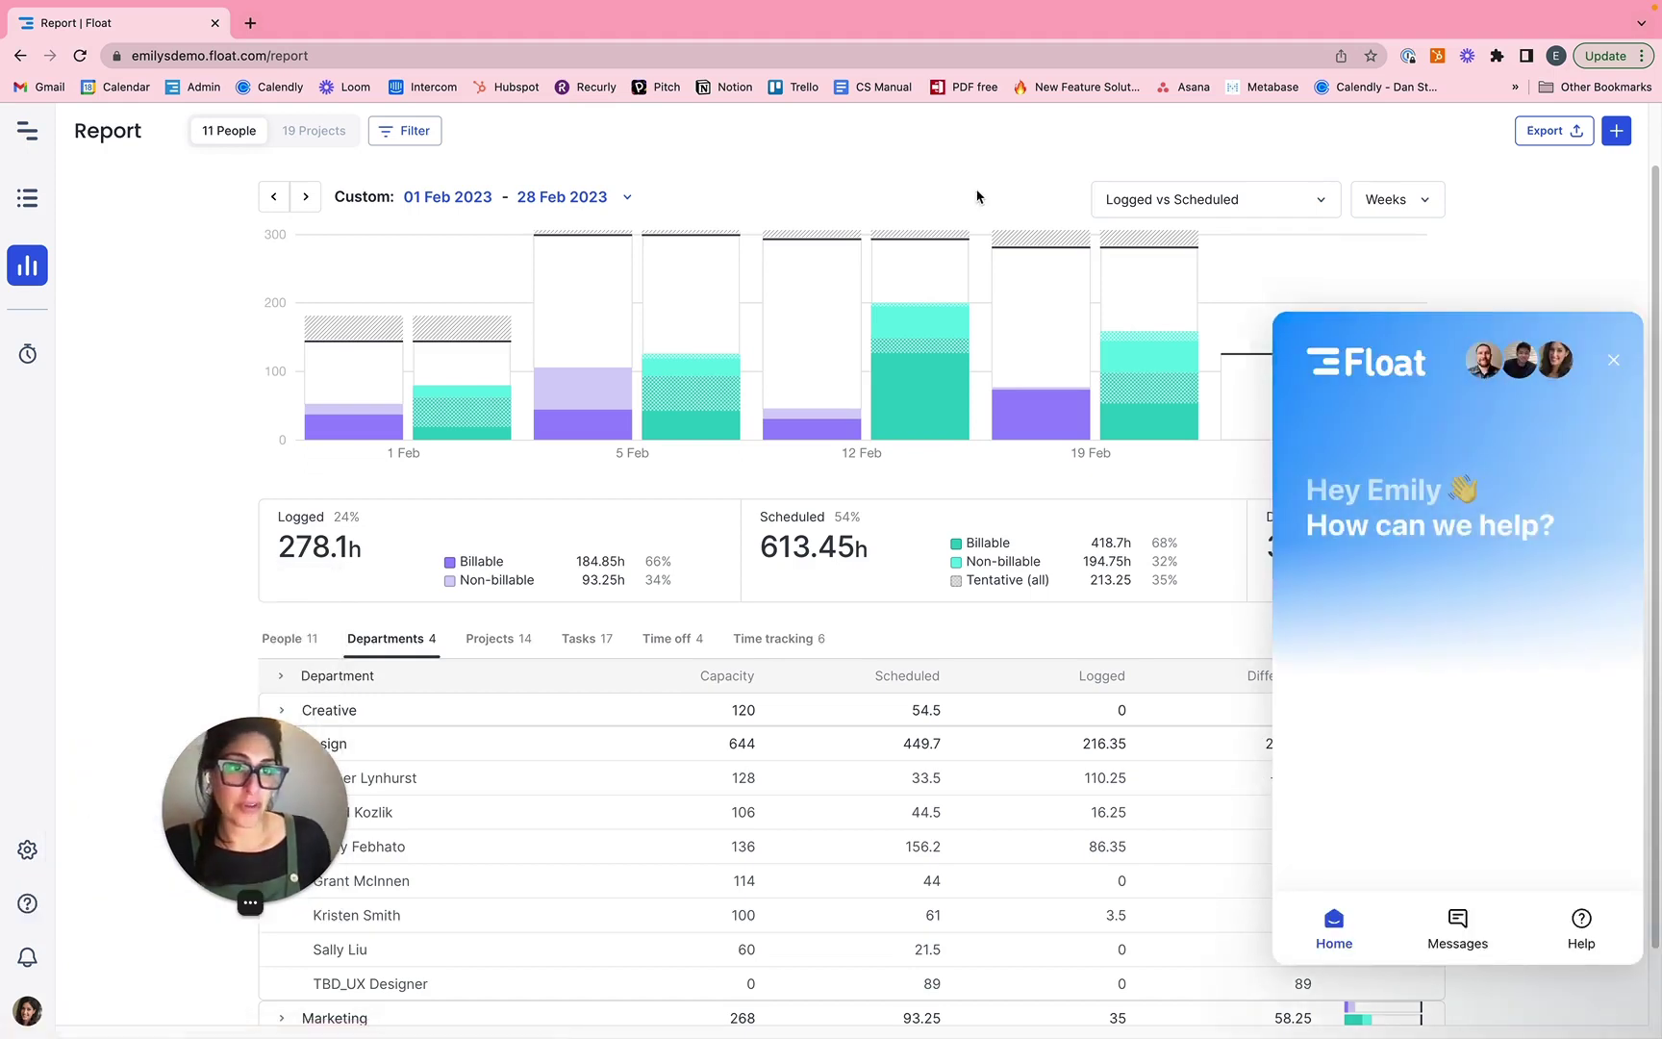